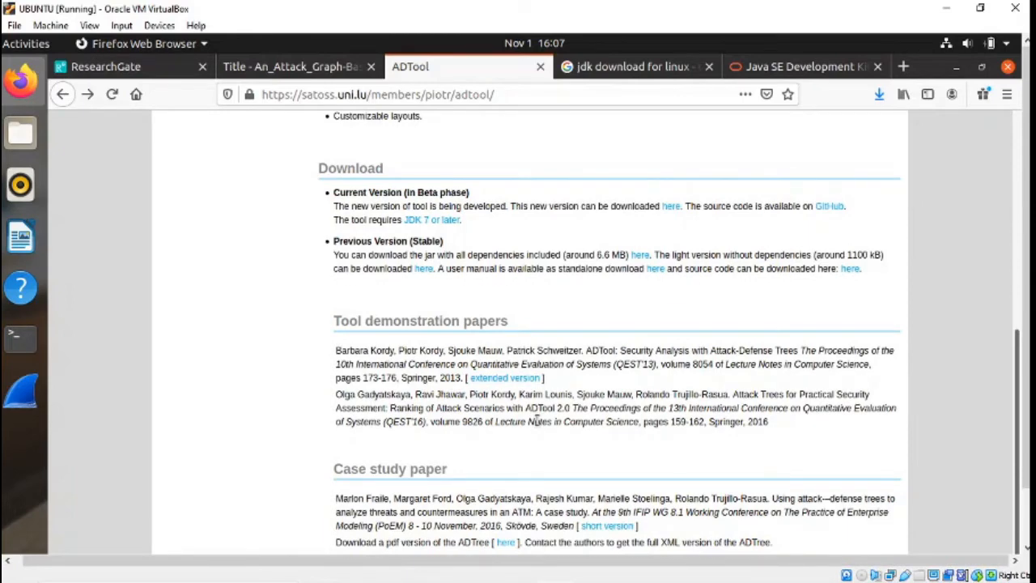
- Review the ADTool page's address, feature description, download options and related papers
{"action": "scroll", "coordinate": [536, 421], "scroll_direction": "up", "scroll_amount": 3}
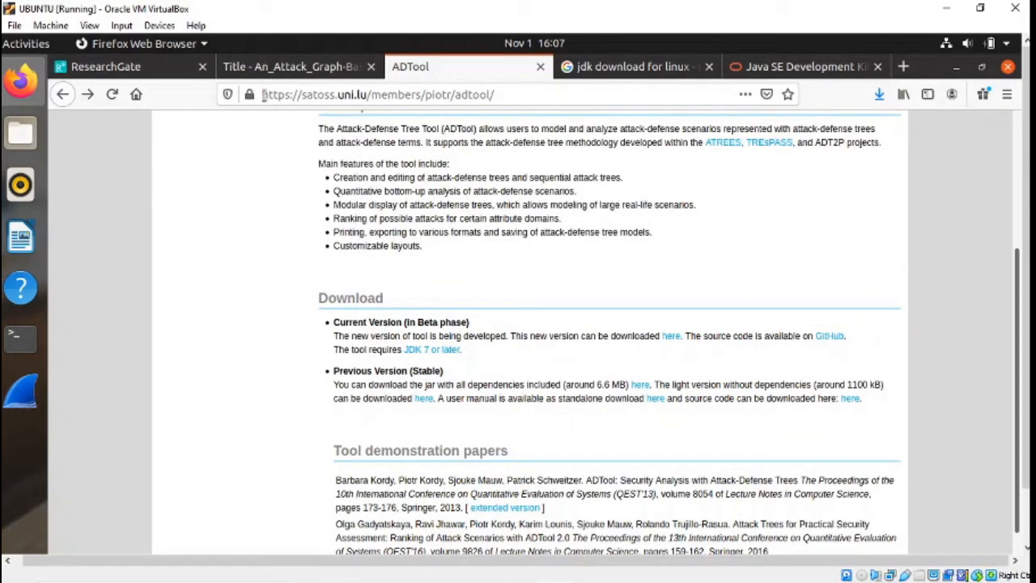
{"action": "left_click", "coordinate": [261, 90]}
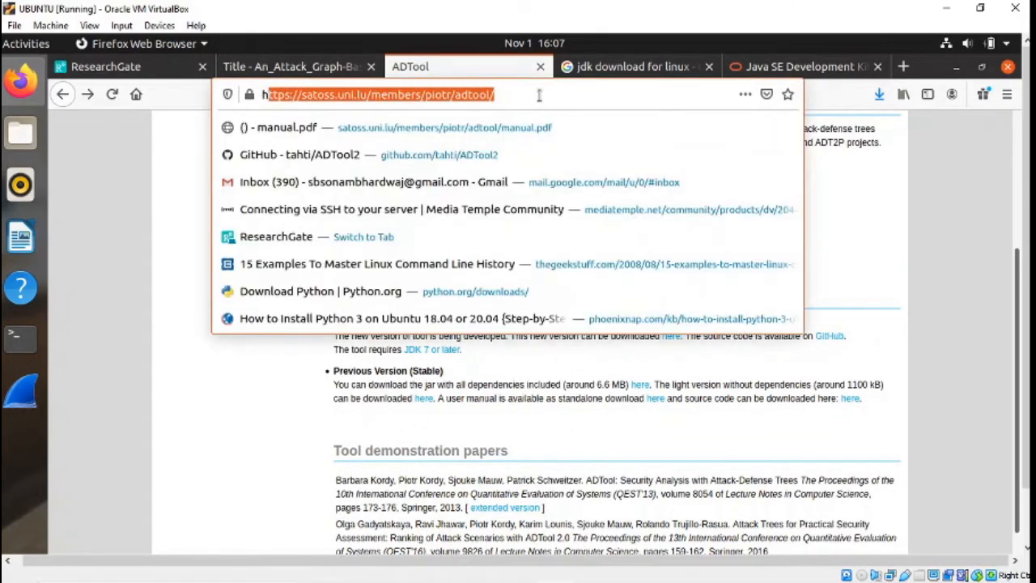
{"action": "left_click", "coordinate": [547, 508]}
{"action": "scroll", "coordinate": [560, 481], "scroll_direction": "down", "scroll_amount": 1}
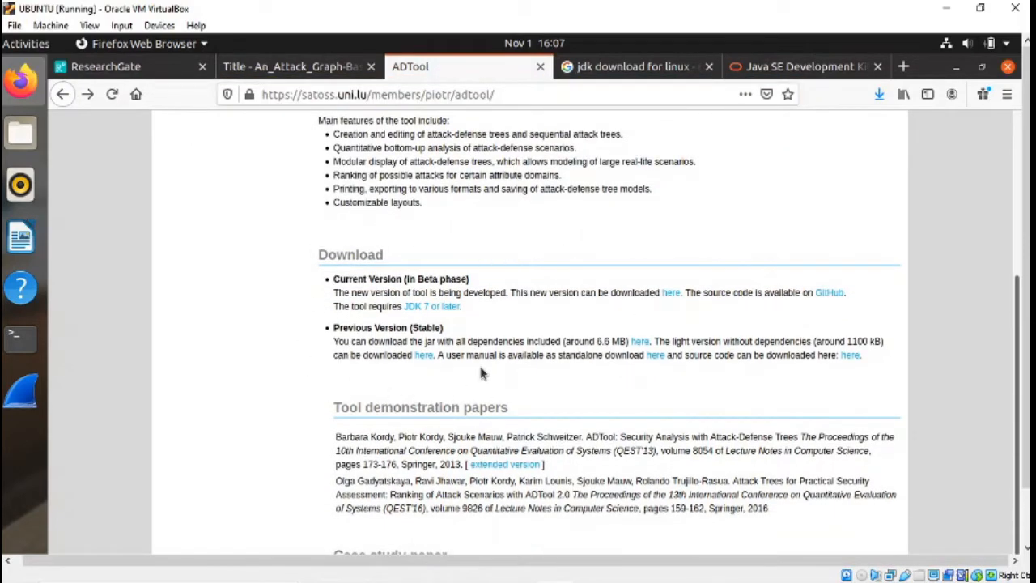
{"action": "scroll", "coordinate": [546, 429], "scroll_direction": "down", "scroll_amount": 2}
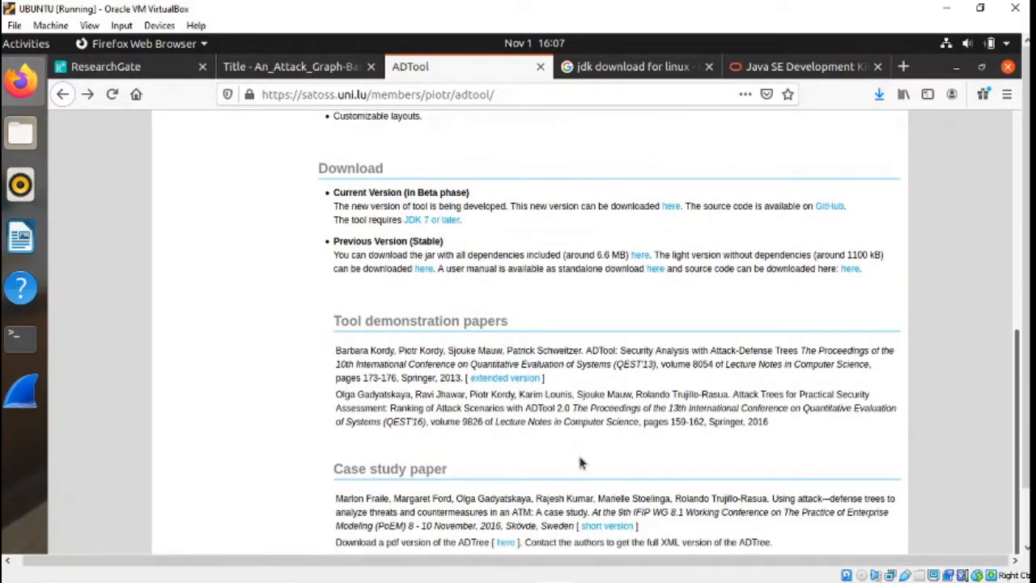
{"action": "scroll", "coordinate": [580, 467], "scroll_direction": "up", "scroll_amount": 4}
{"action": "scroll", "coordinate": [579, 470], "scroll_direction": "up", "scroll_amount": 2}
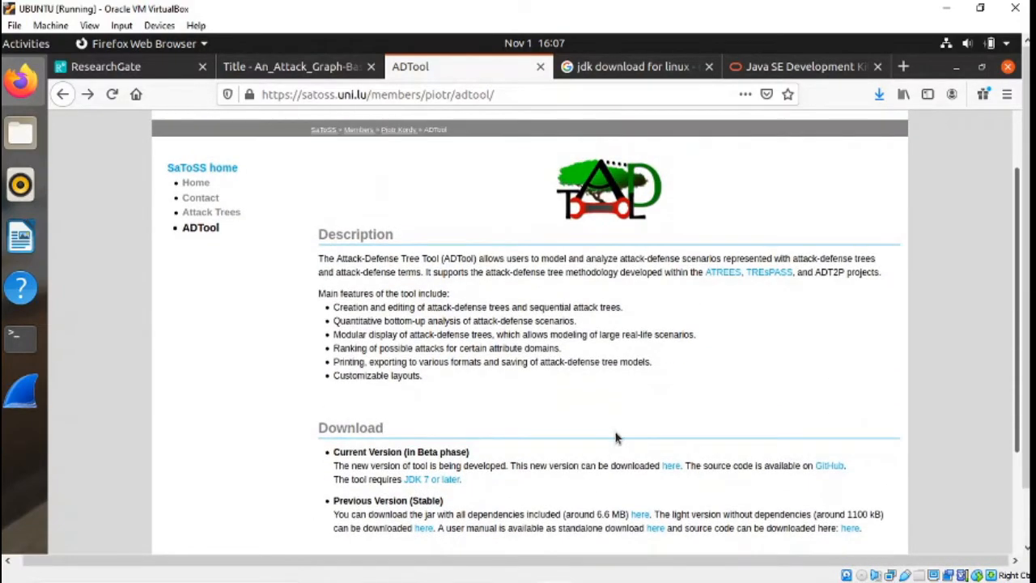
{"action": "scroll", "coordinate": [615, 437], "scroll_direction": "down", "scroll_amount": 2}
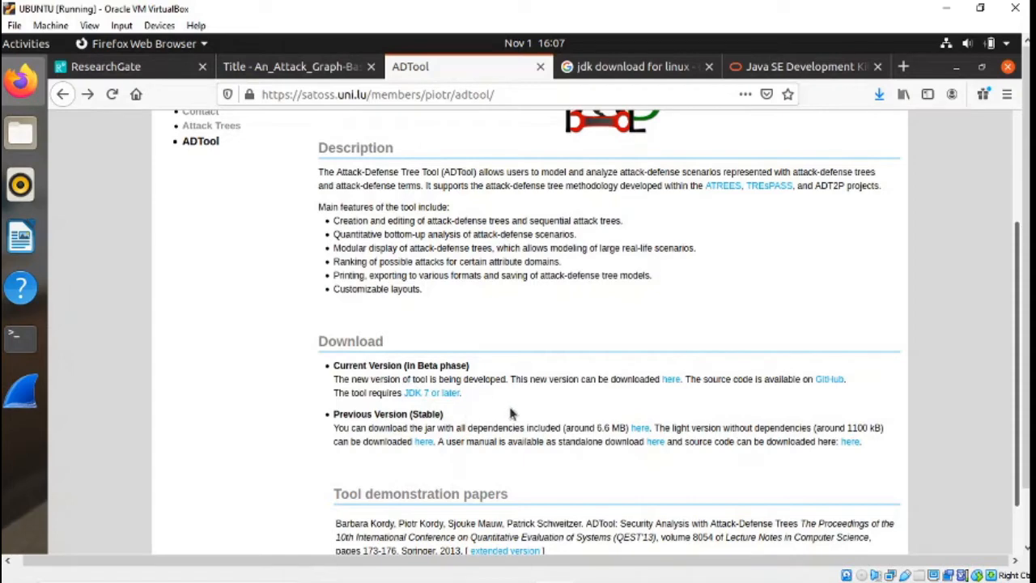
{"action": "scroll", "coordinate": [509, 409], "scroll_direction": "down", "scroll_amount": 1}
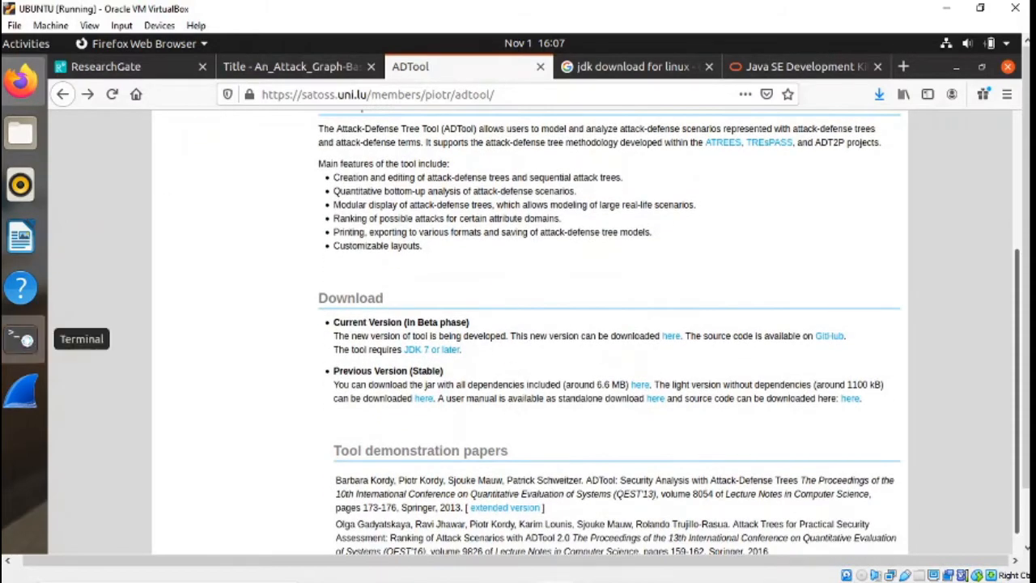
- Check the installed Java version in a terminal with java -version, then minimize the terminal window
{"action": "left_click", "coordinate": [25, 340]}
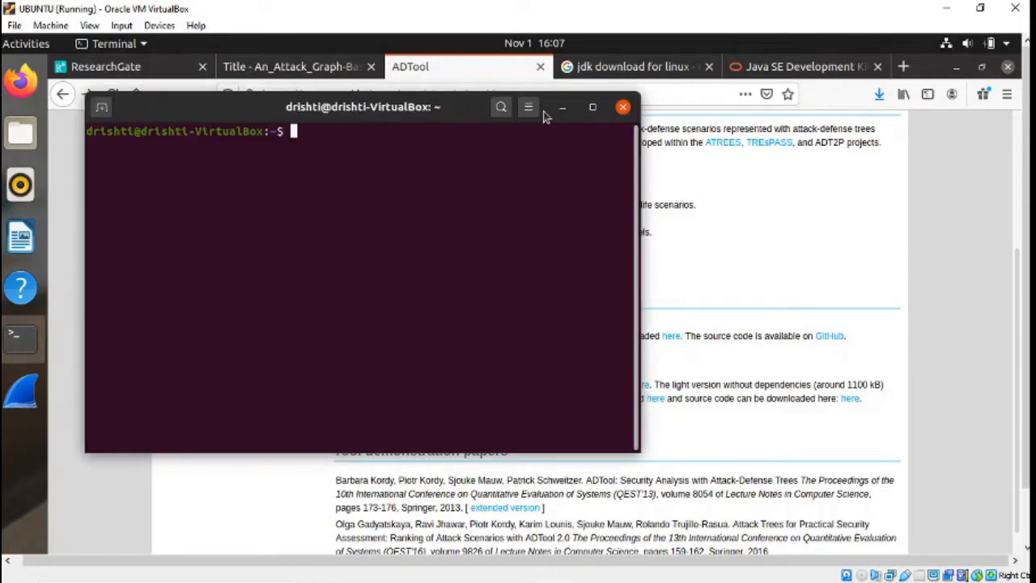
{"action": "type", "text": "java -version"}
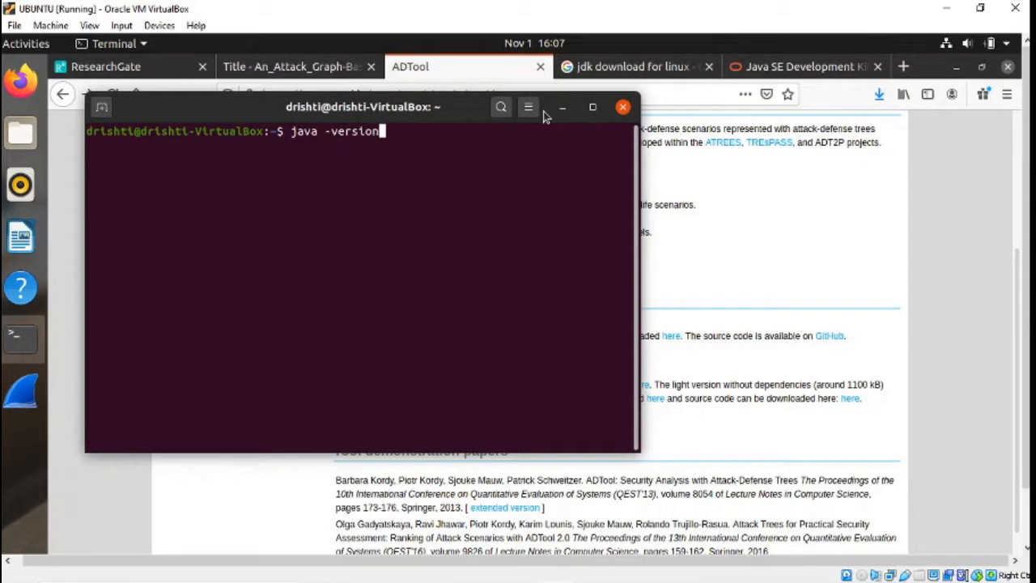
{"action": "key", "text": "Return"}
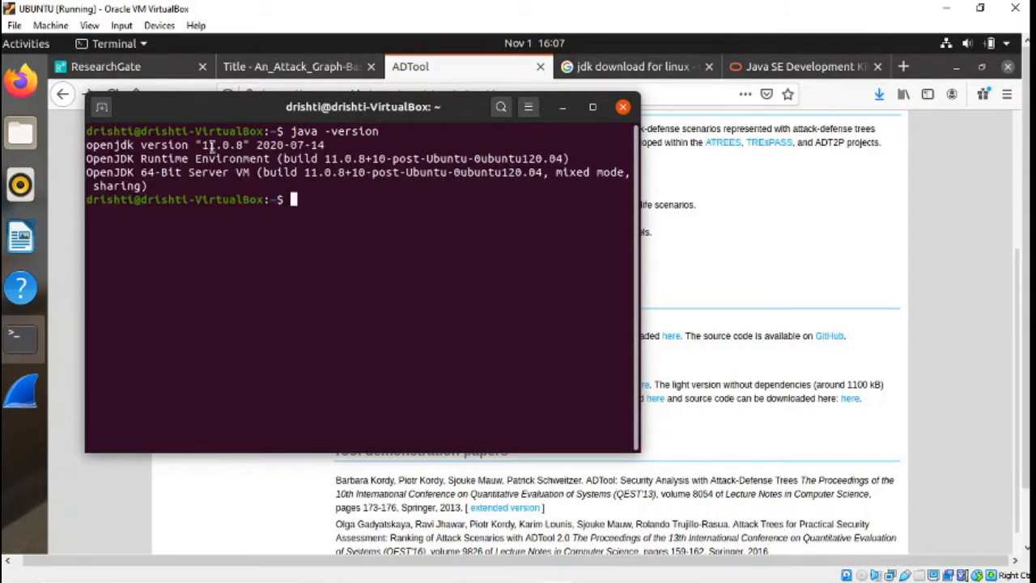
{"action": "left_click", "coordinate": [562, 109]}
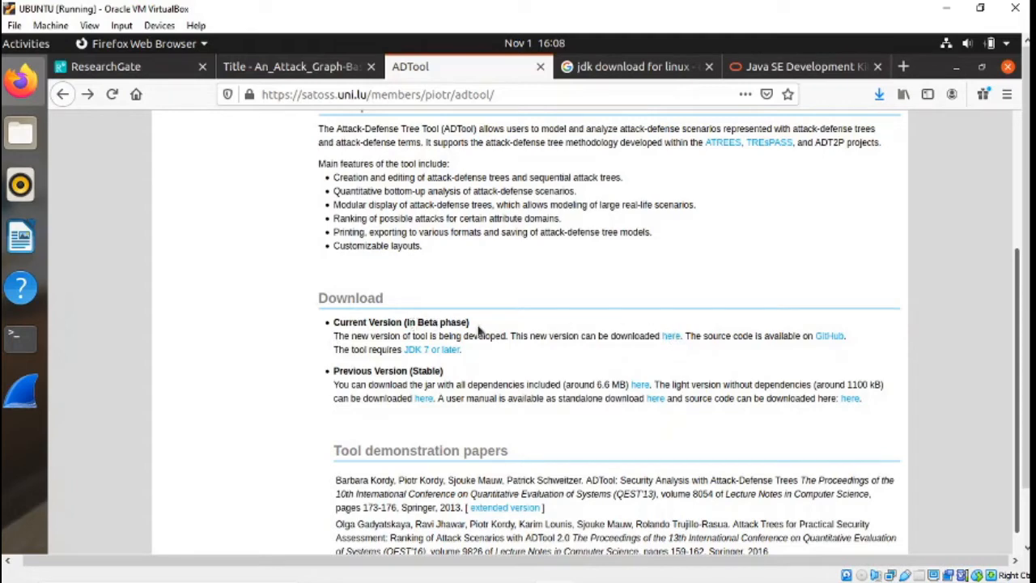
- Download the current beta version, ADTool-2.2.2-full.jar, as a saved file and open the Downloads folder
{"action": "left_click", "coordinate": [672, 336]}
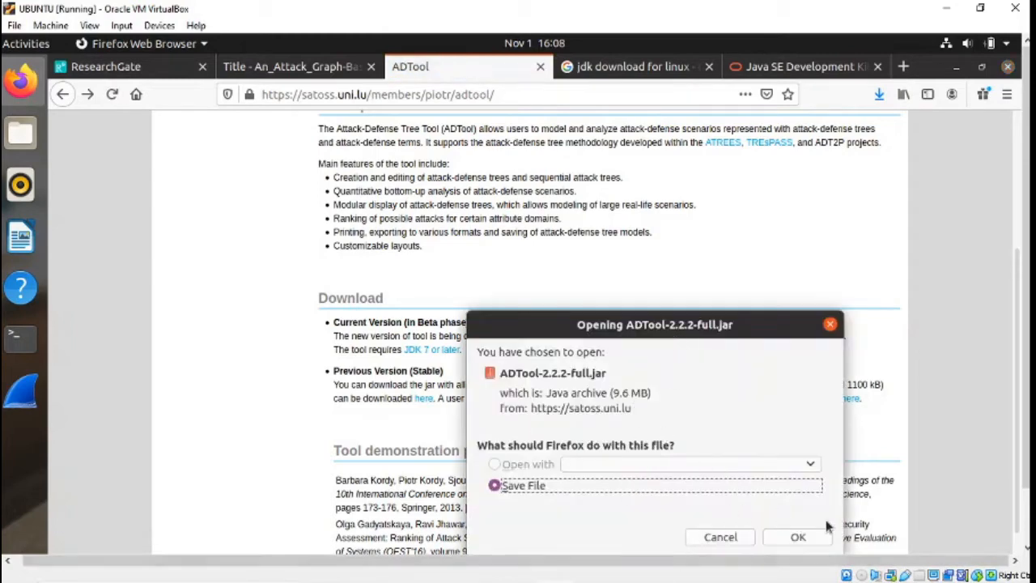
{"action": "left_click", "coordinate": [798, 537]}
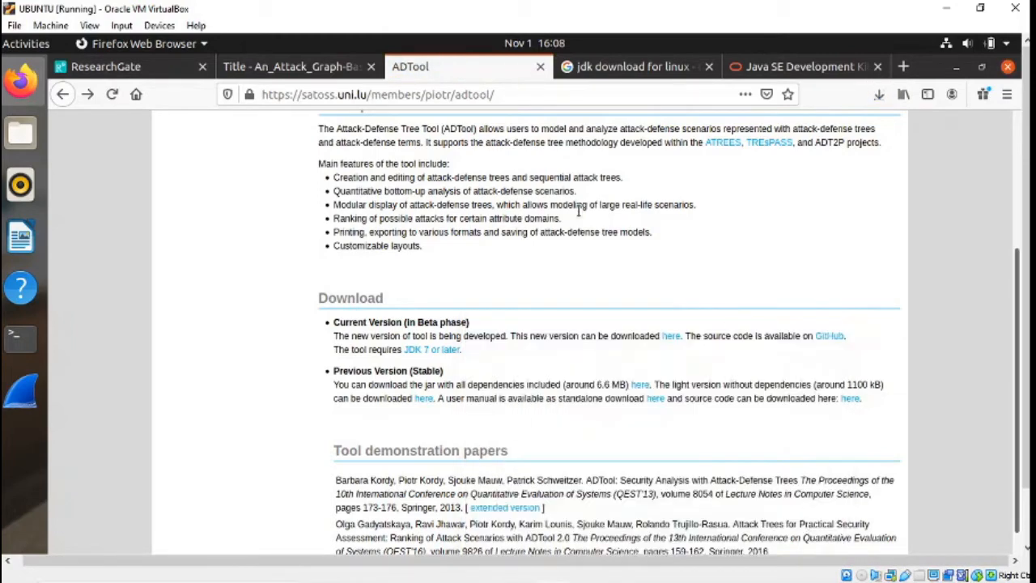
{"action": "left_click", "coordinate": [20, 146]}
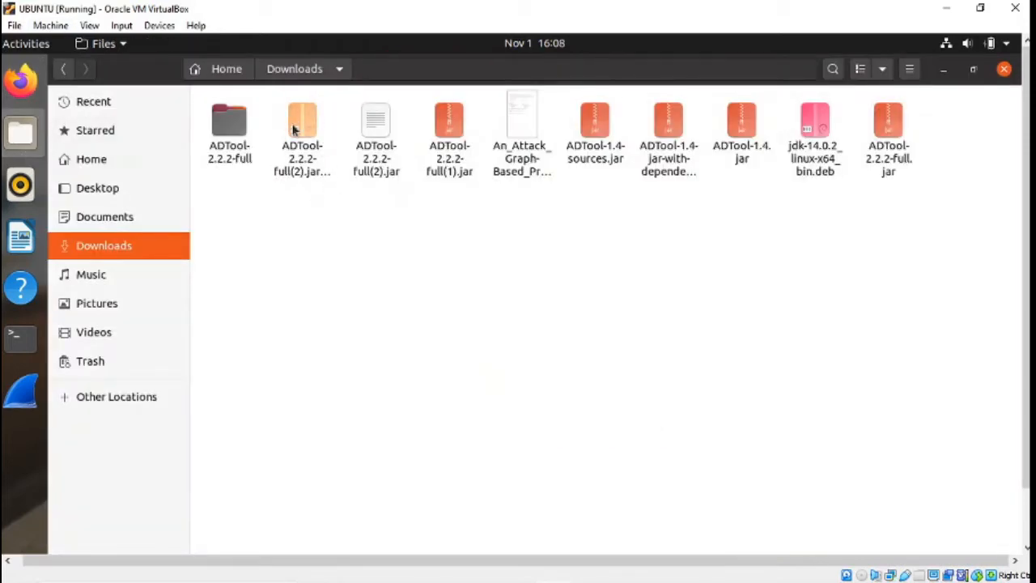
- Return to the terminal and change the working directory to Downloads
{"action": "left_click", "coordinate": [20, 335]}
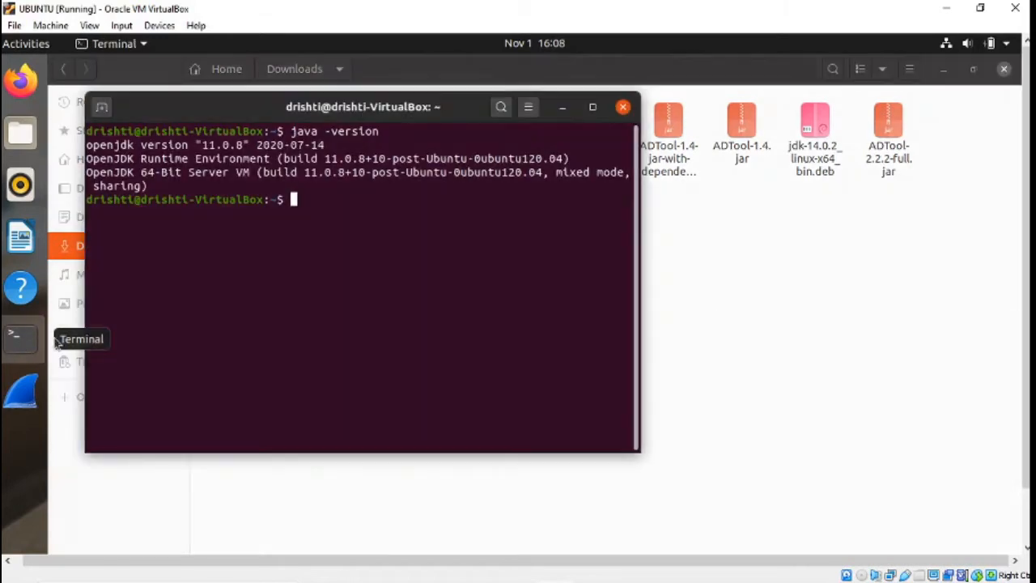
{"action": "type", "text": "cd "}
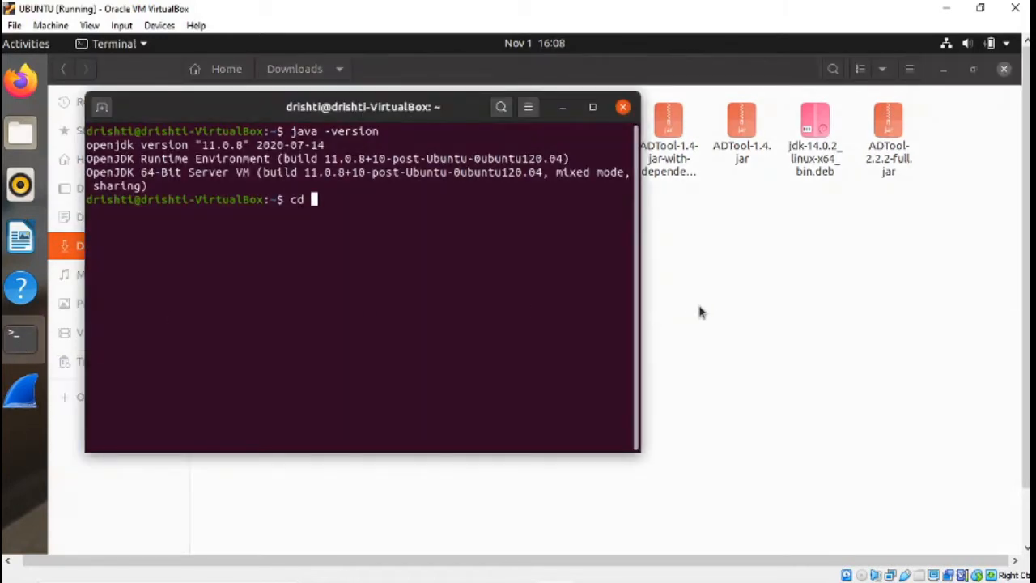
{"action": "type", "text": "Downloads"}
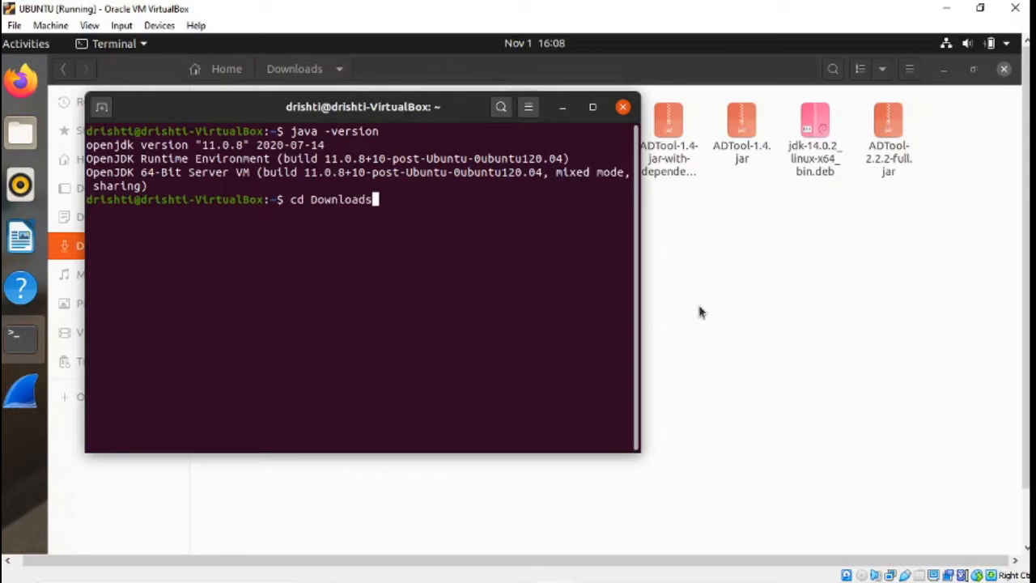
{"action": "key", "text": "Return"}
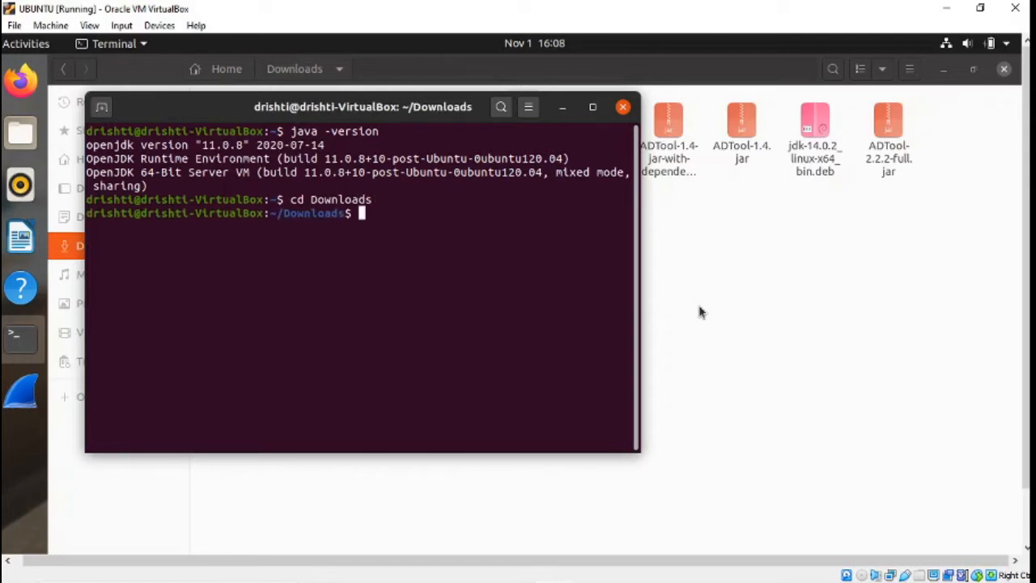
- Launch ADTool with java -jar ADTool-2.2.2-full.jar and agree to load the layout again
{"action": "key", "text": "Up"}
{"action": "key", "text": "Up"}
{"action": "key", "text": "Up"}
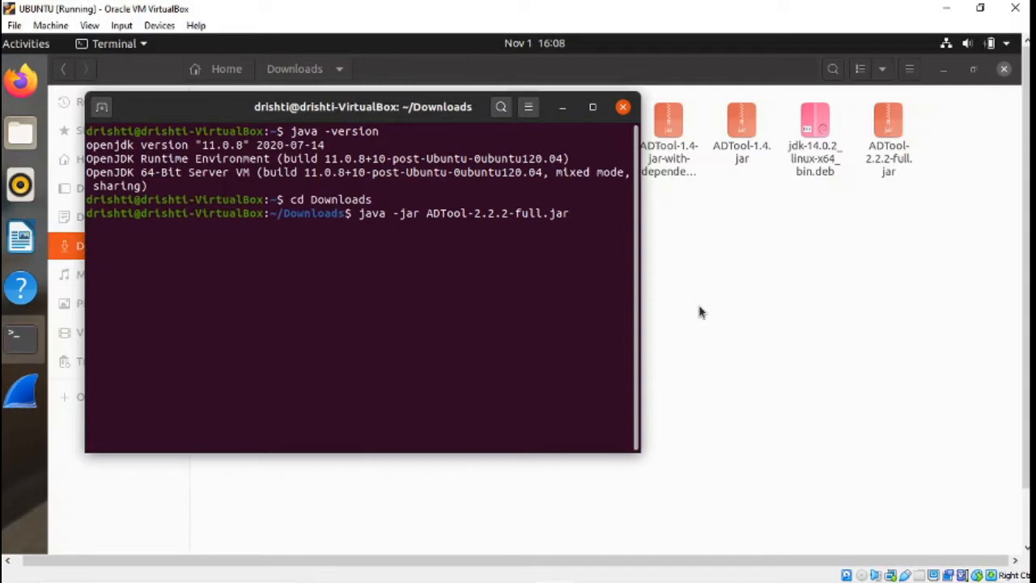
{"action": "key", "text": "Return"}
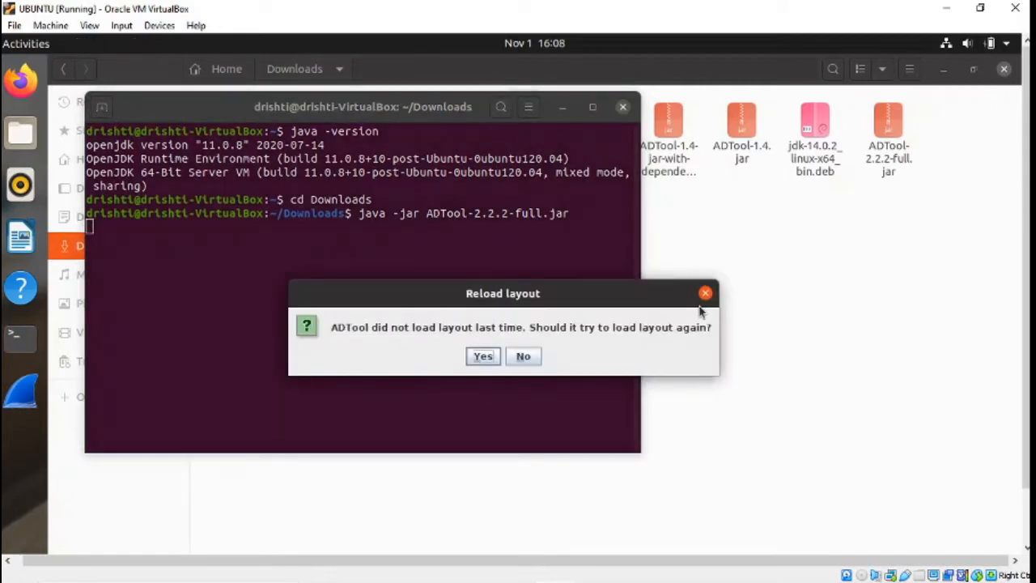
{"action": "left_click", "coordinate": [486, 357]}
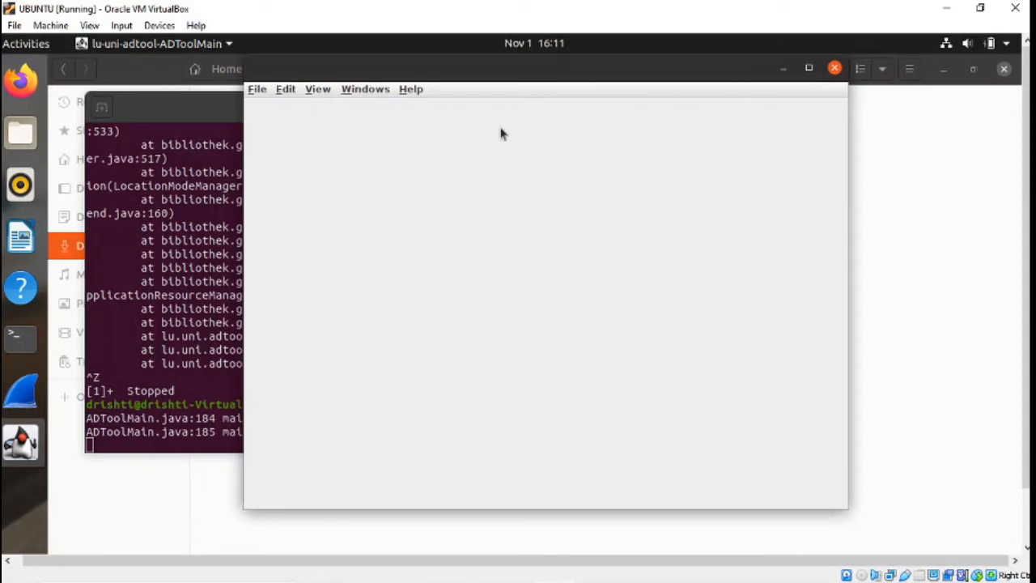
- Create a new empty ADTree in ADTool
{"action": "left_click", "coordinate": [265, 91]}
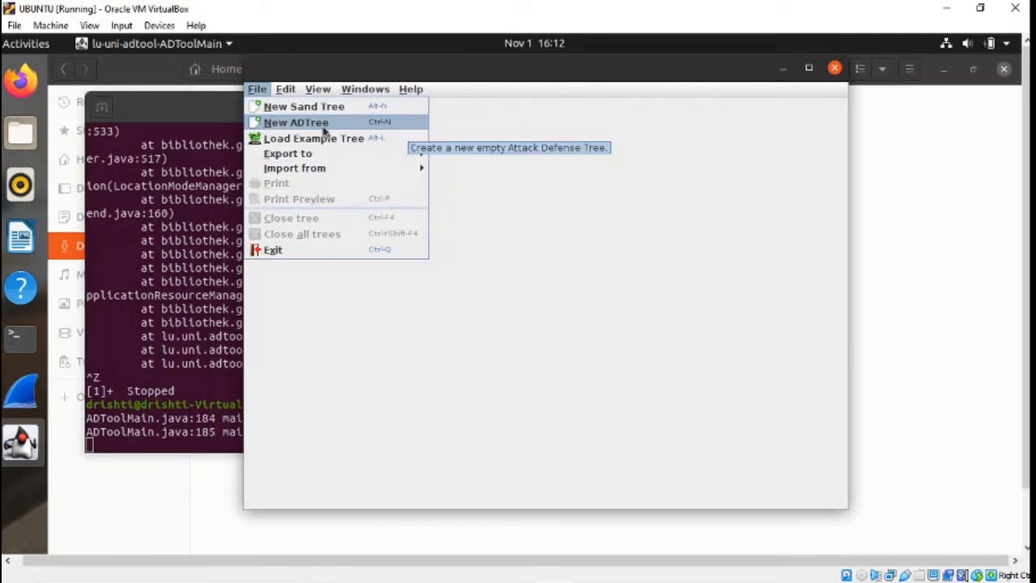
{"action": "left_click", "coordinate": [324, 129]}
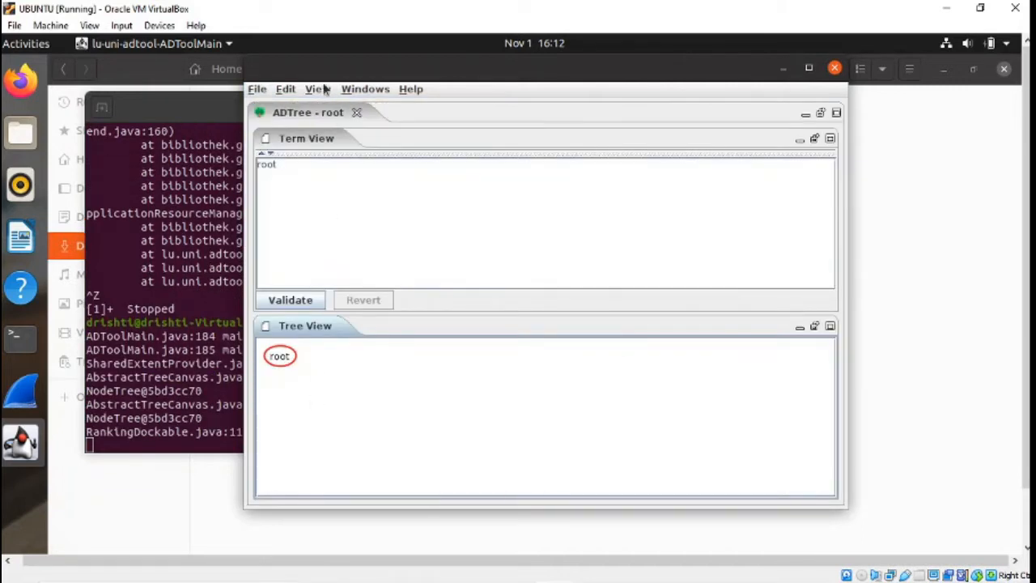
{"action": "left_click", "coordinate": [257, 91]}
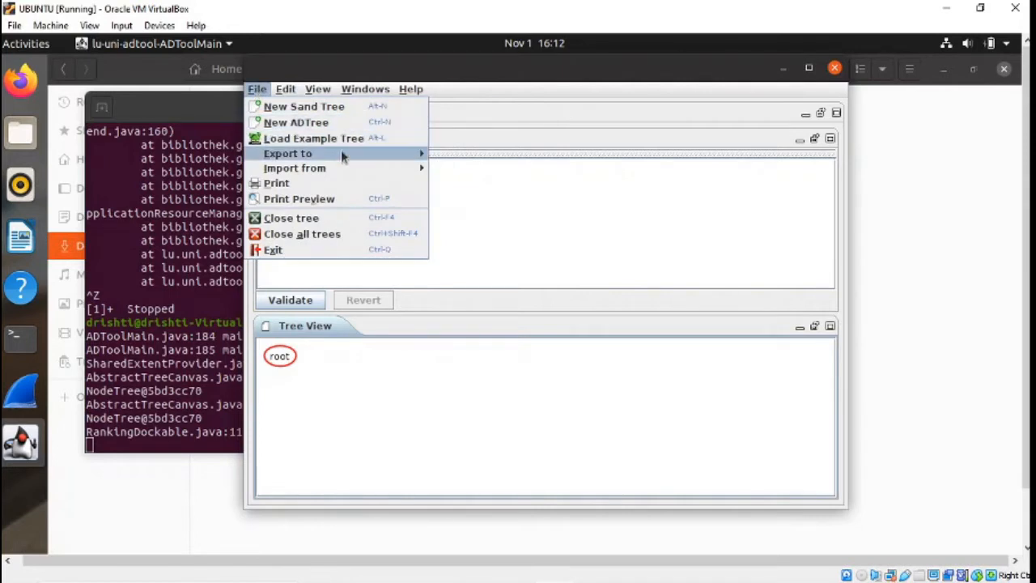
{"action": "mouse_move", "coordinate": [342, 155]}
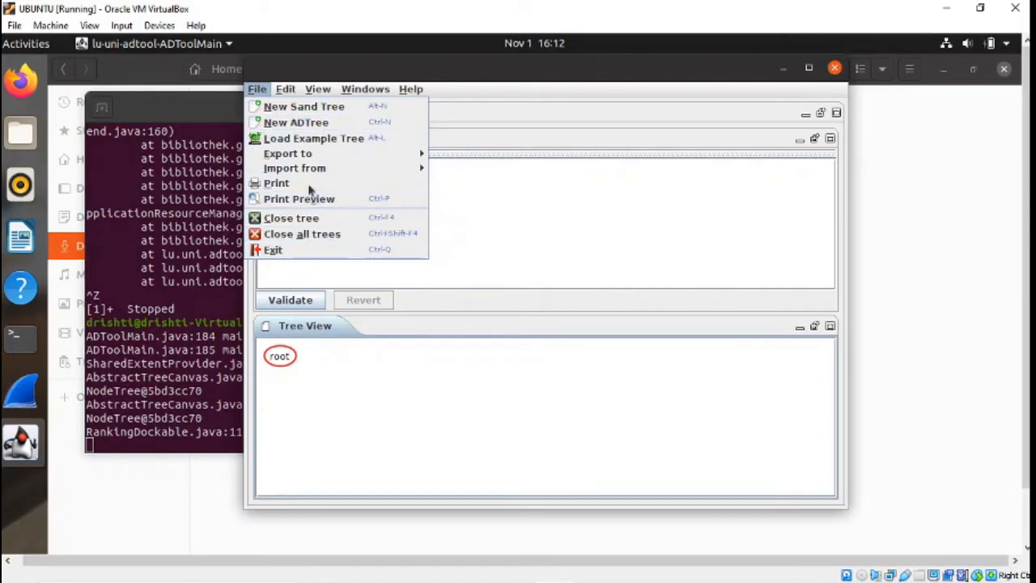
{"action": "mouse_move", "coordinate": [283, 89]}
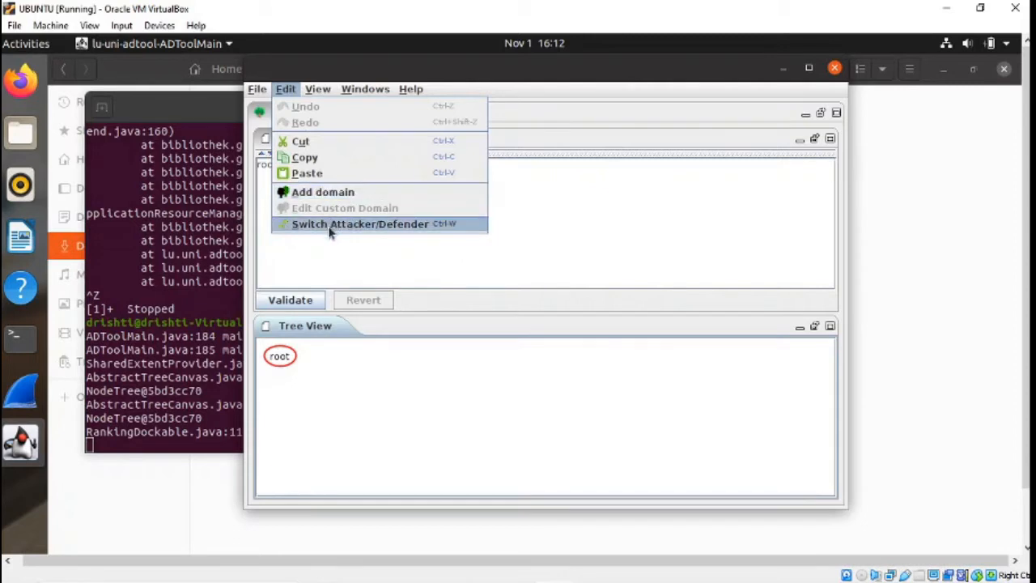
{"action": "left_click", "coordinate": [396, 245]}
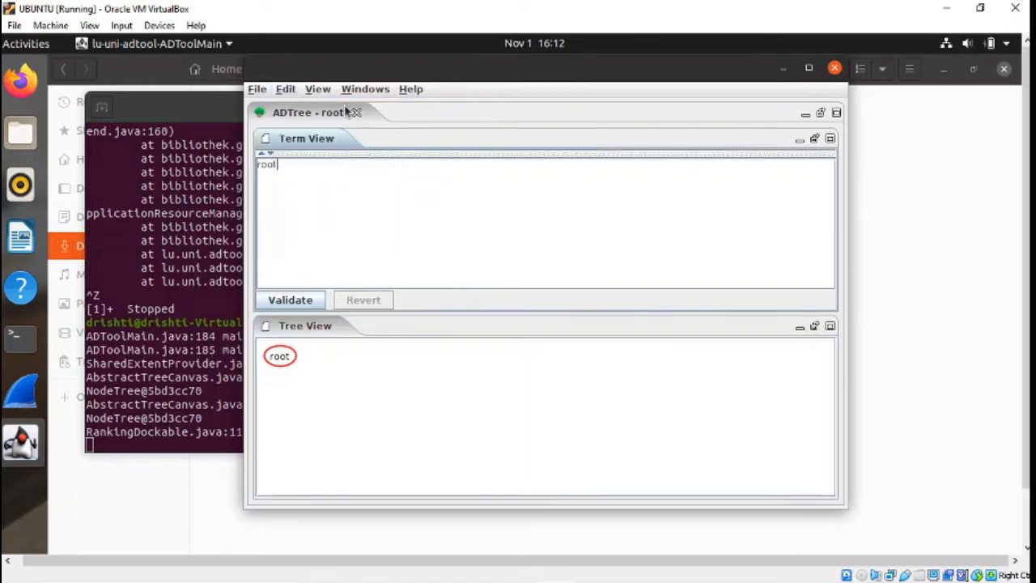
{"action": "left_click", "coordinate": [317, 89]}
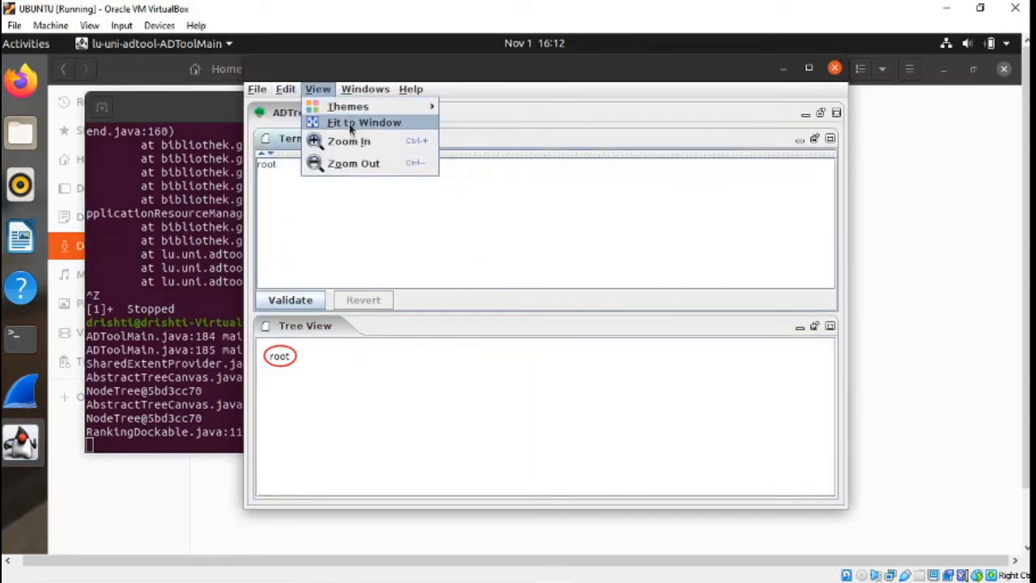
{"action": "left_click", "coordinate": [356, 193]}
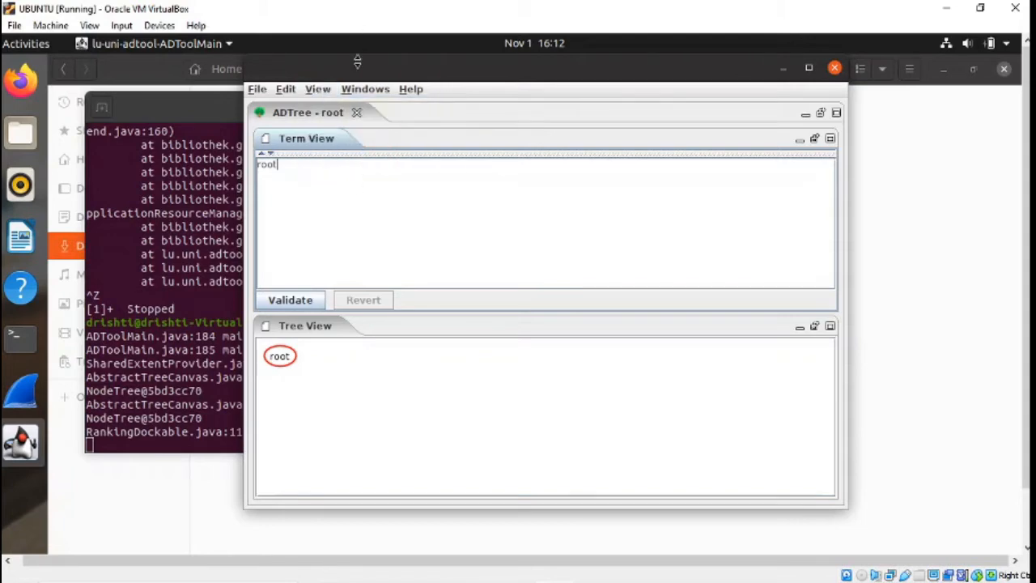
{"action": "left_click", "coordinate": [360, 94]}
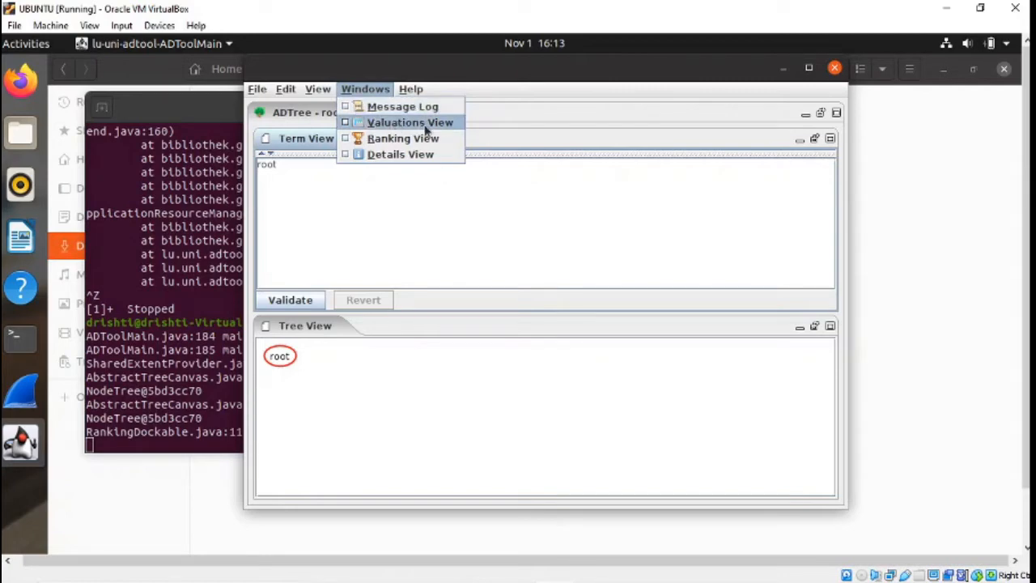
{"action": "left_click", "coordinate": [401, 194]}
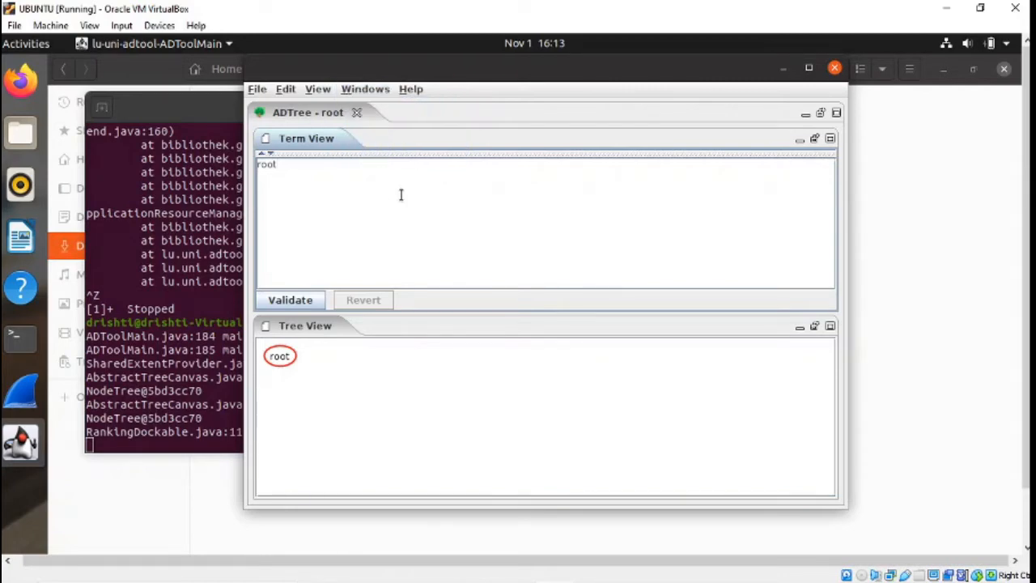
- Add a child node to the root node in the tree view
{"action": "left_click", "coordinate": [280, 356]}
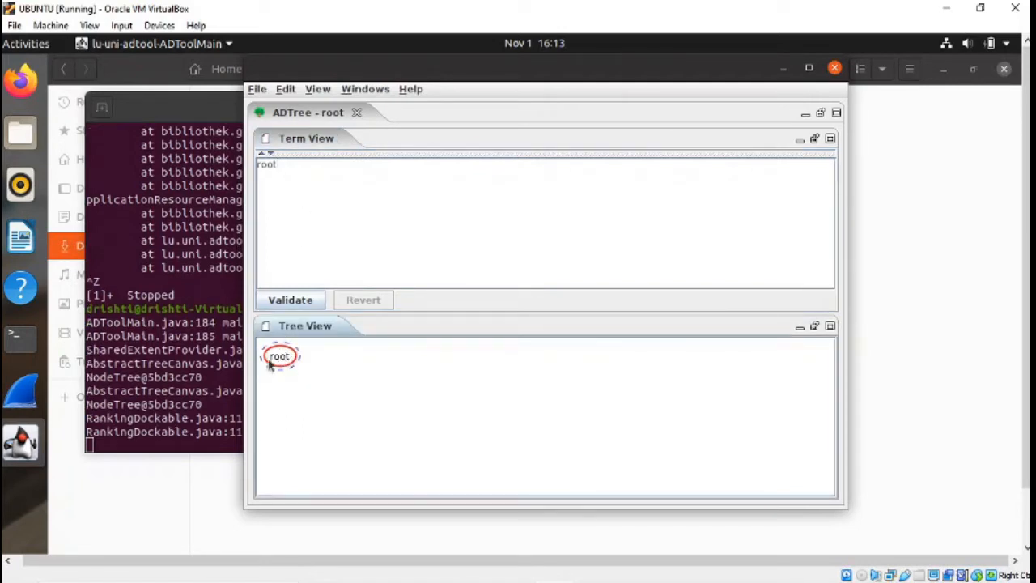
{"action": "right_click", "coordinate": [289, 359]}
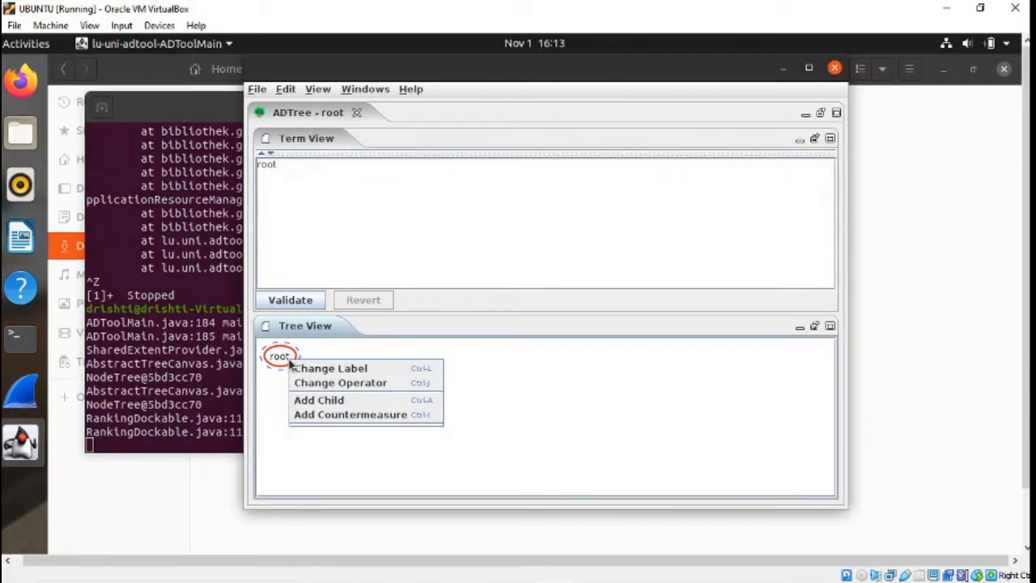
{"action": "left_click", "coordinate": [319, 401]}
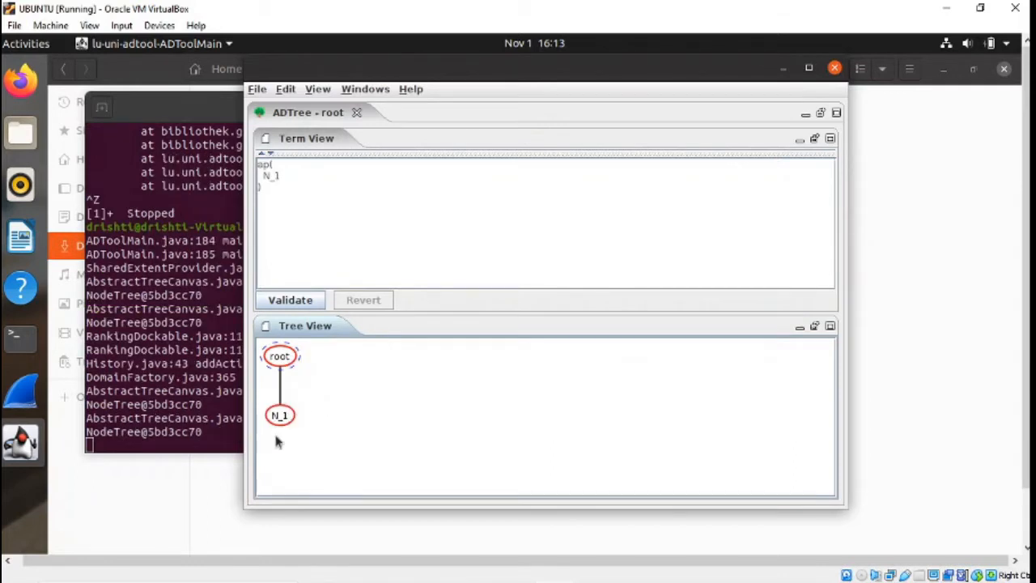
- Add a second child node to the root node and maximize the ADTool window
{"action": "double_click", "coordinate": [285, 357]}
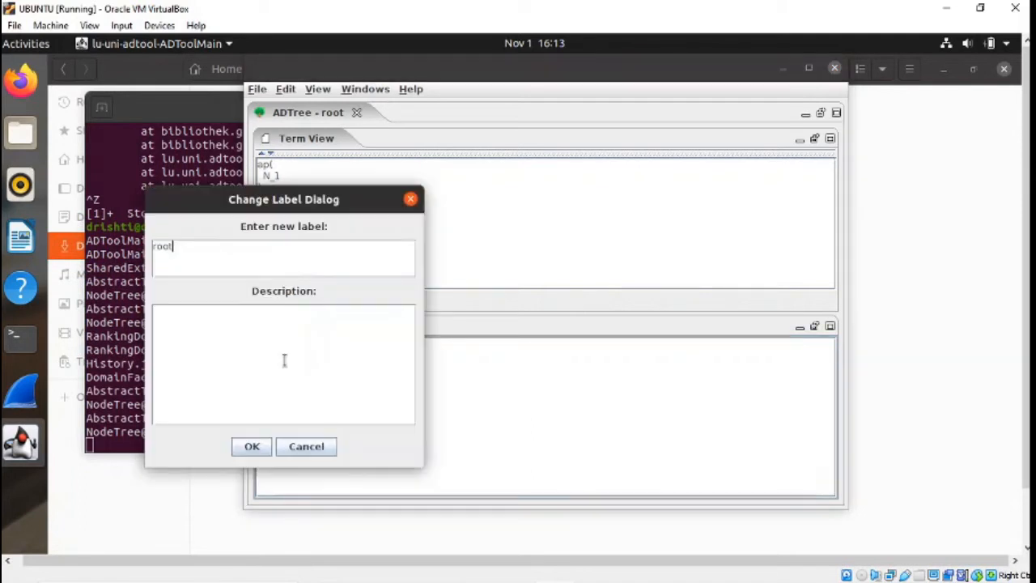
{"action": "left_click", "coordinate": [409, 200]}
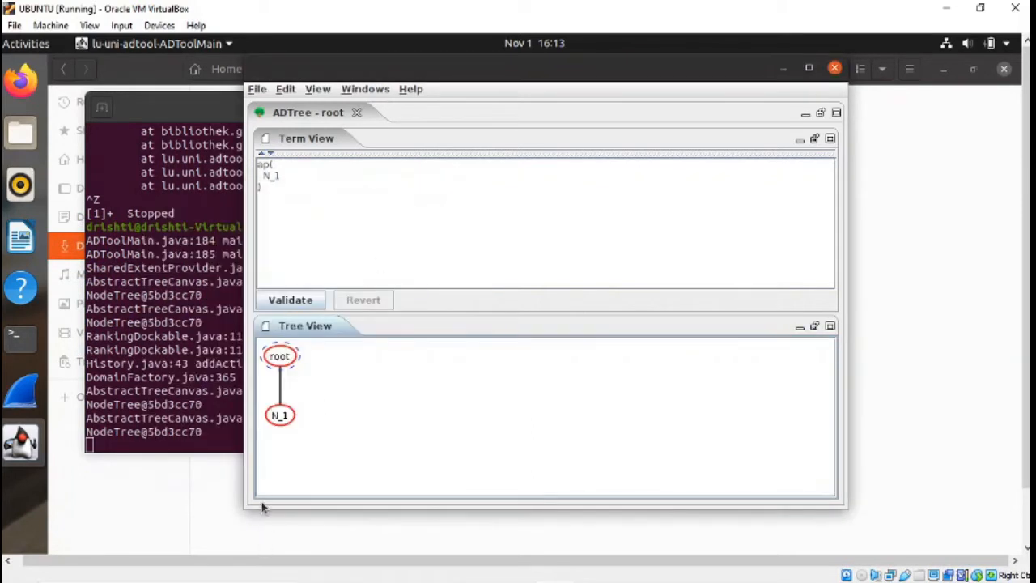
{"action": "right_click", "coordinate": [283, 361]}
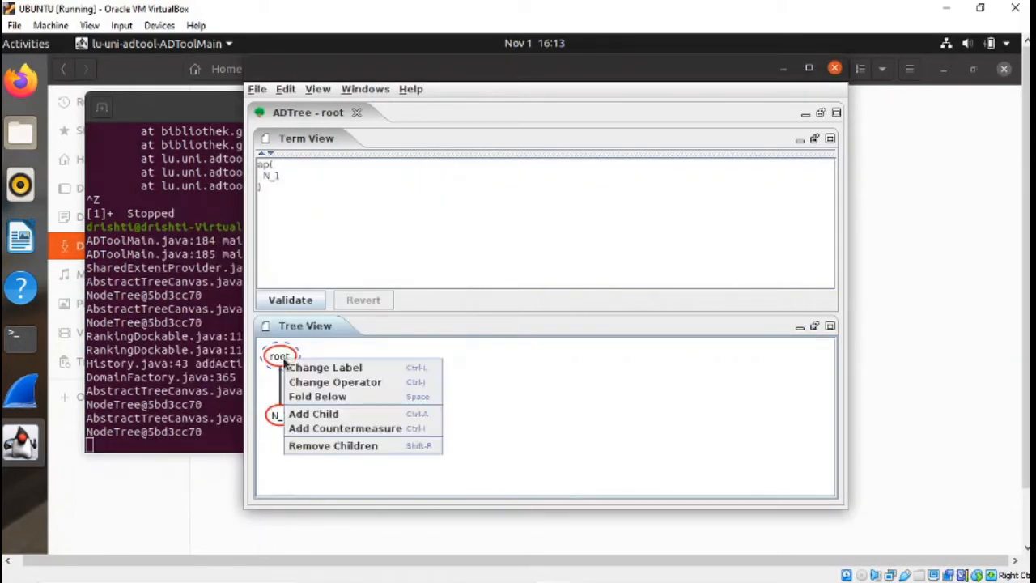
{"action": "left_click", "coordinate": [315, 414]}
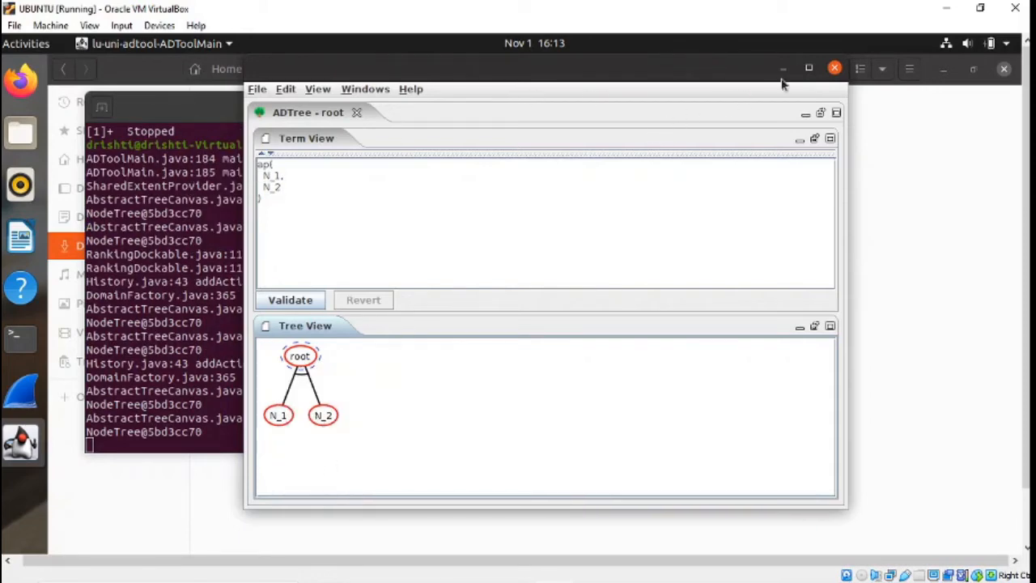
{"action": "left_click", "coordinate": [809, 68]}
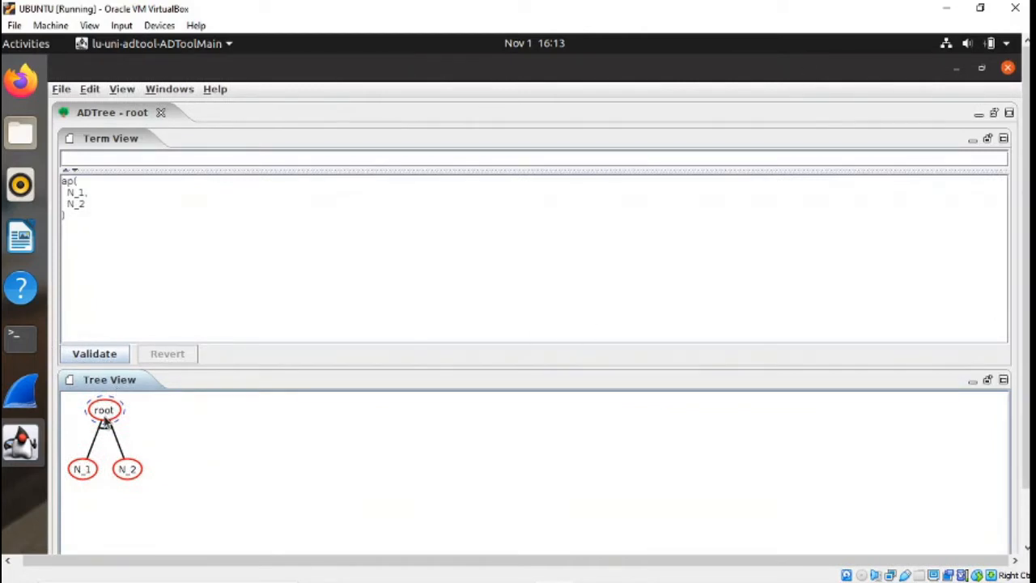
- Change the label of node N_2 to "child 2"
{"action": "double_click", "coordinate": [130, 472]}
{"action": "key", "text": "ctrl+a"}
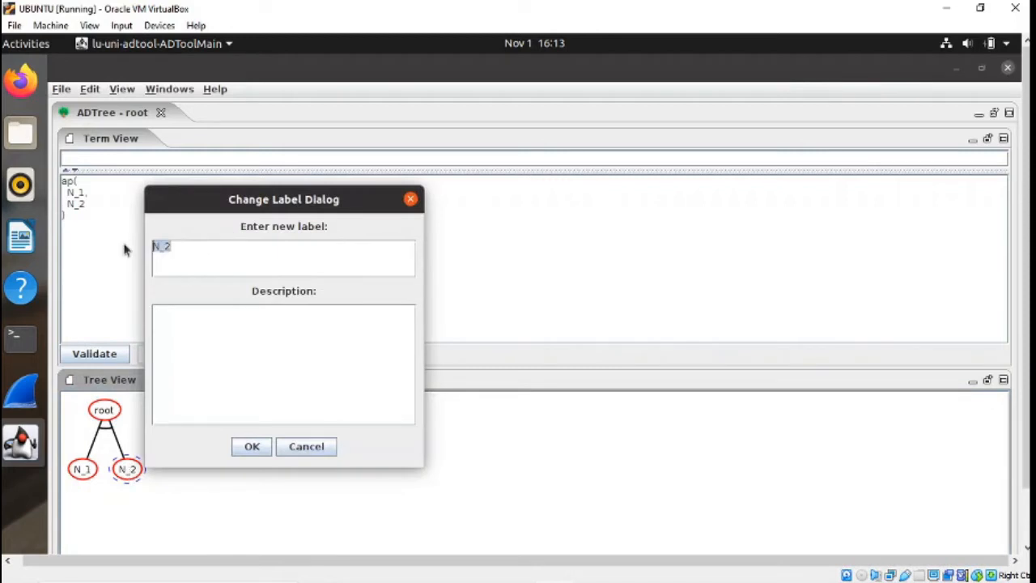
{"action": "key", "text": "BackSpace"}
{"action": "left_click", "coordinate": [253, 448]}
- Change the label of node N_1 to "Child 1"
{"action": "left_click", "coordinate": [85, 470]}
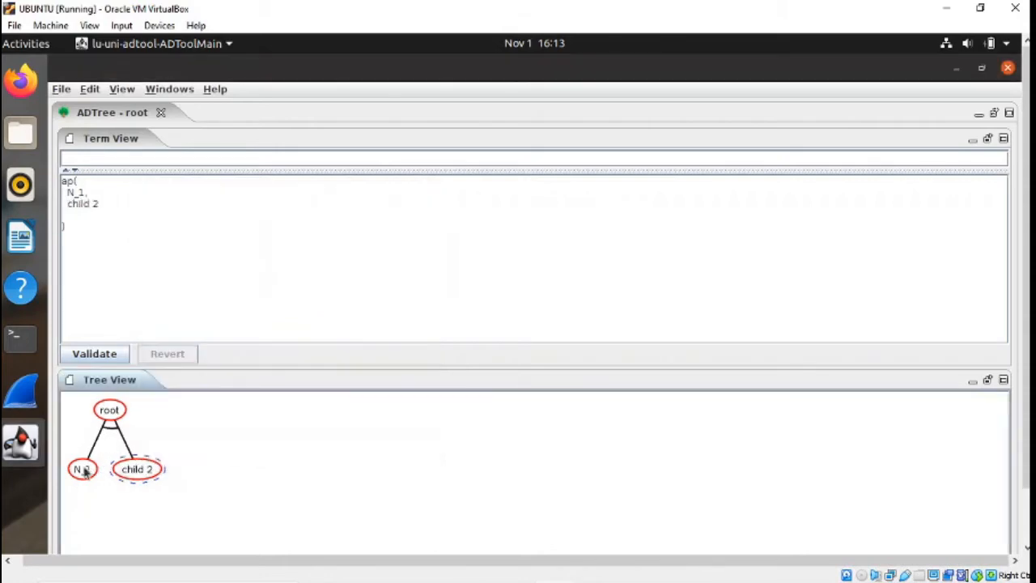
{"action": "double_click", "coordinate": [82, 476]}
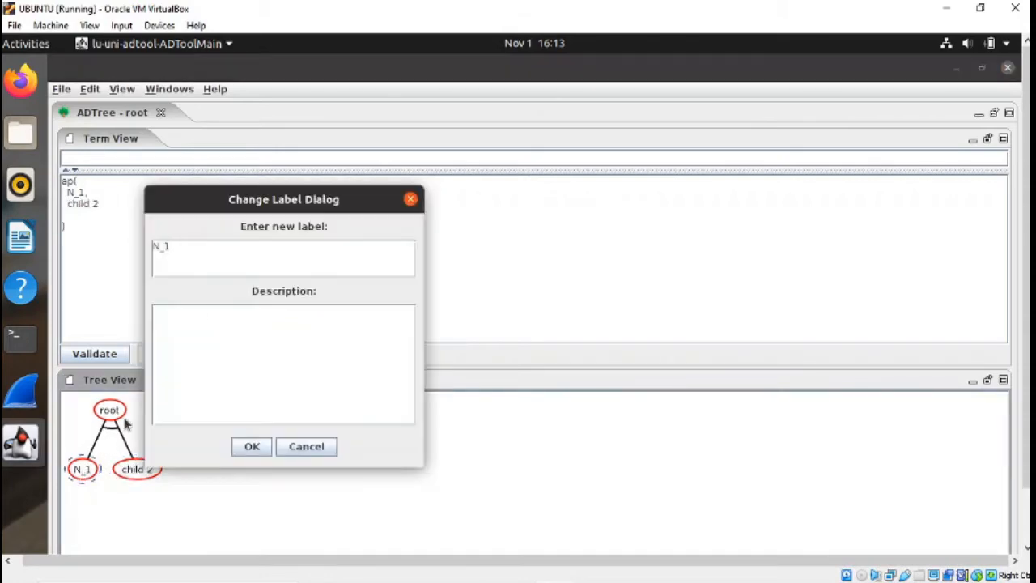
{"action": "key", "text": "BackSpace"}
{"action": "key", "text": "BackSpace"}
{"action": "key", "text": "BackSpace"}
{"action": "left_click", "coordinate": [250, 446]}
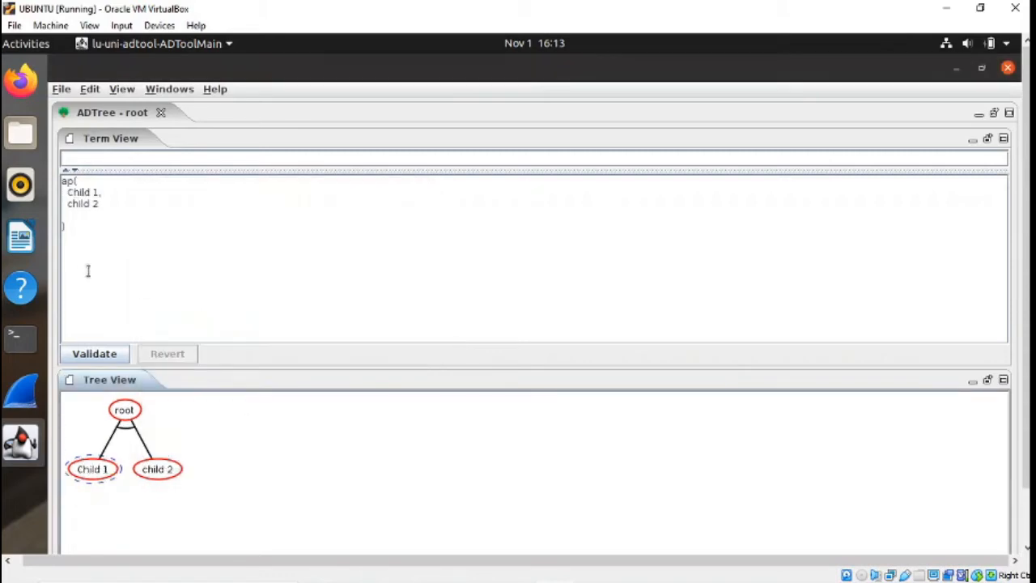
- Add a third root child named "child 3" by editing the tree's term text, and validate the term
{"action": "left_click", "coordinate": [111, 204]}
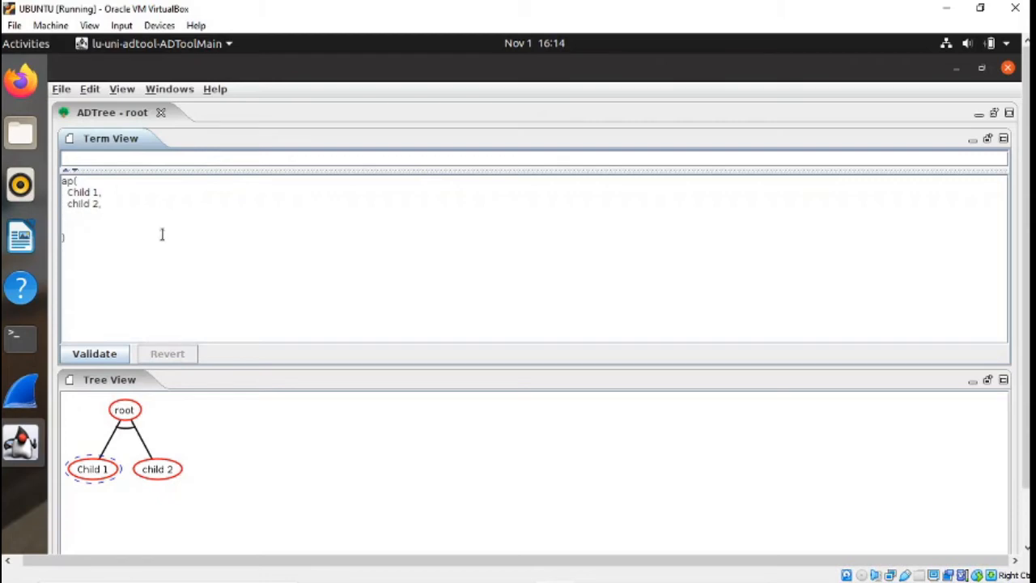
{"action": "type", "text": "child 3"}
{"action": "left_click", "coordinate": [81, 356]}
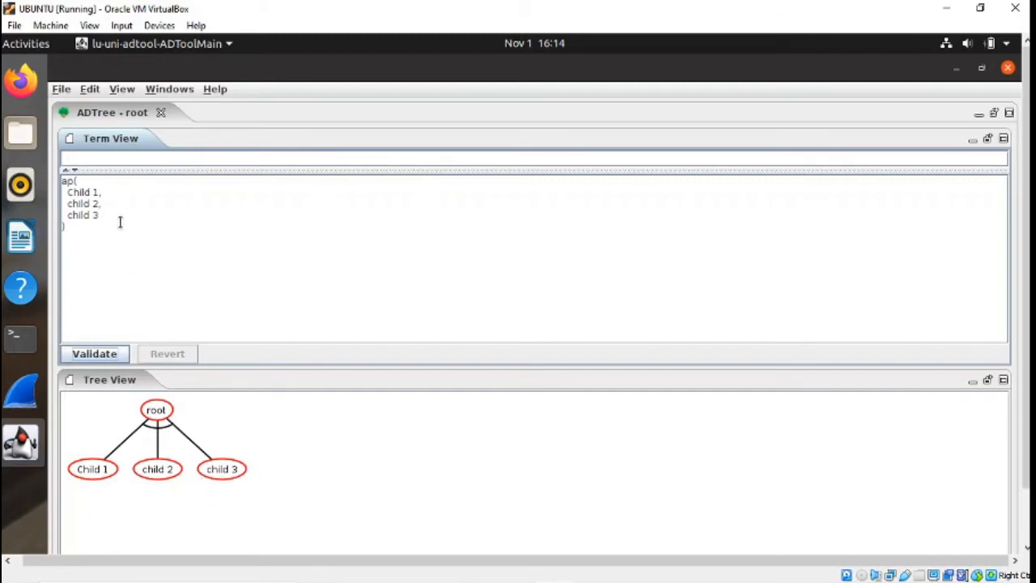
- Change the root node's operator from ap to op
{"action": "double_click", "coordinate": [158, 409]}
{"action": "left_click", "coordinate": [309, 447]}
{"action": "right_click", "coordinate": [170, 421]}
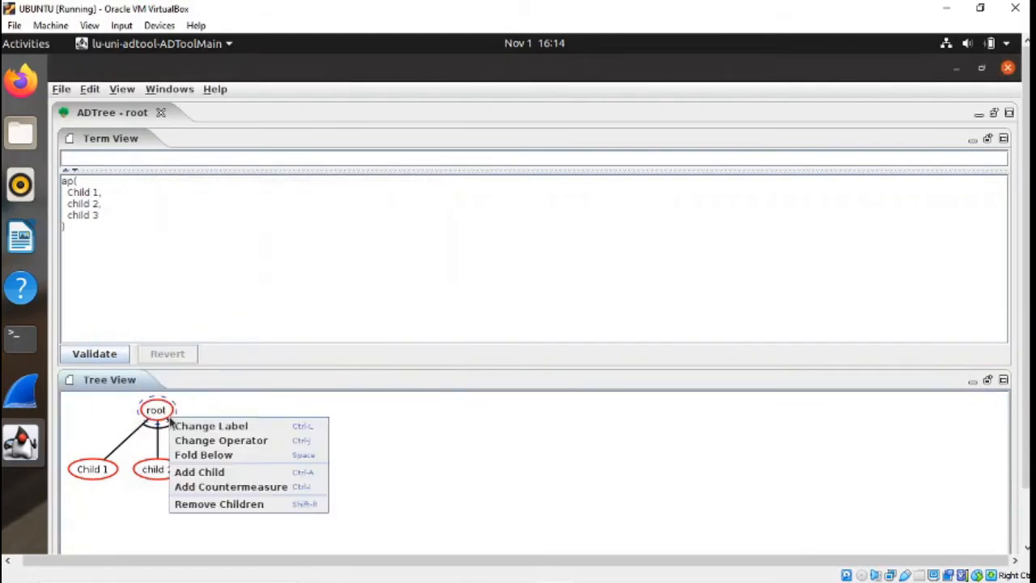
{"action": "left_click", "coordinate": [215, 440]}
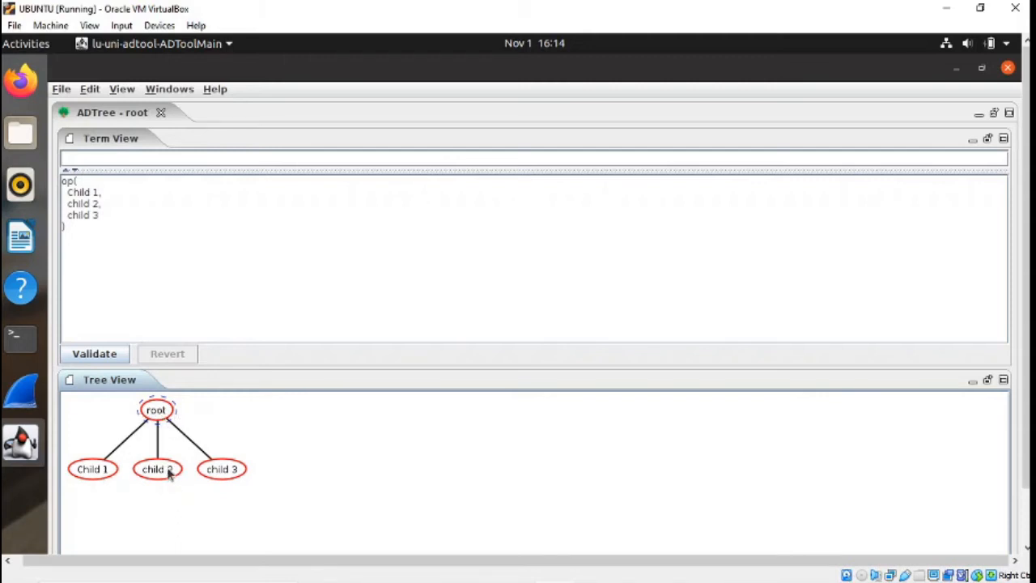
- Add a child node and a countermeasure node under child 3
{"action": "right_click", "coordinate": [233, 476]}
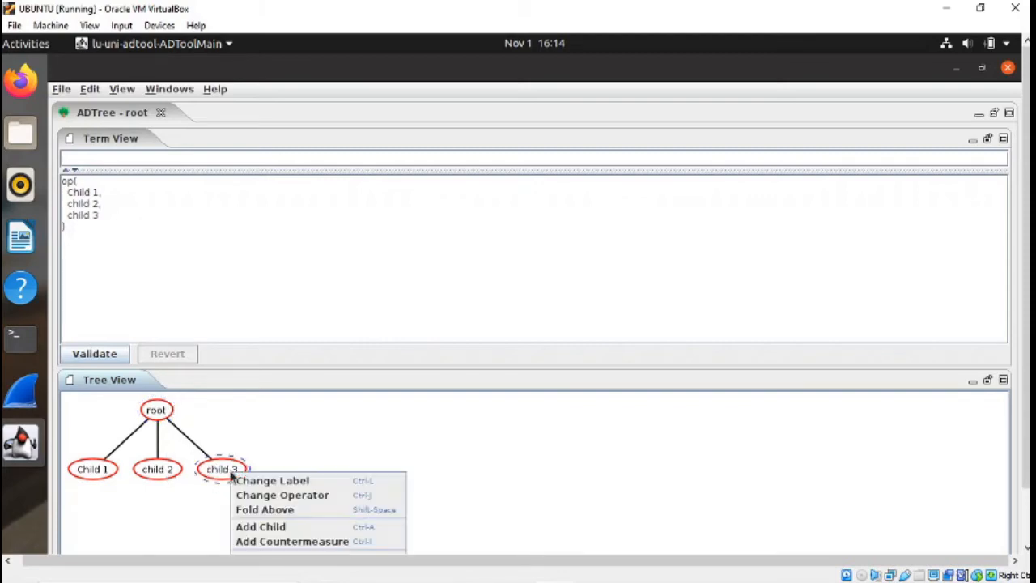
{"action": "left_click", "coordinate": [278, 526]}
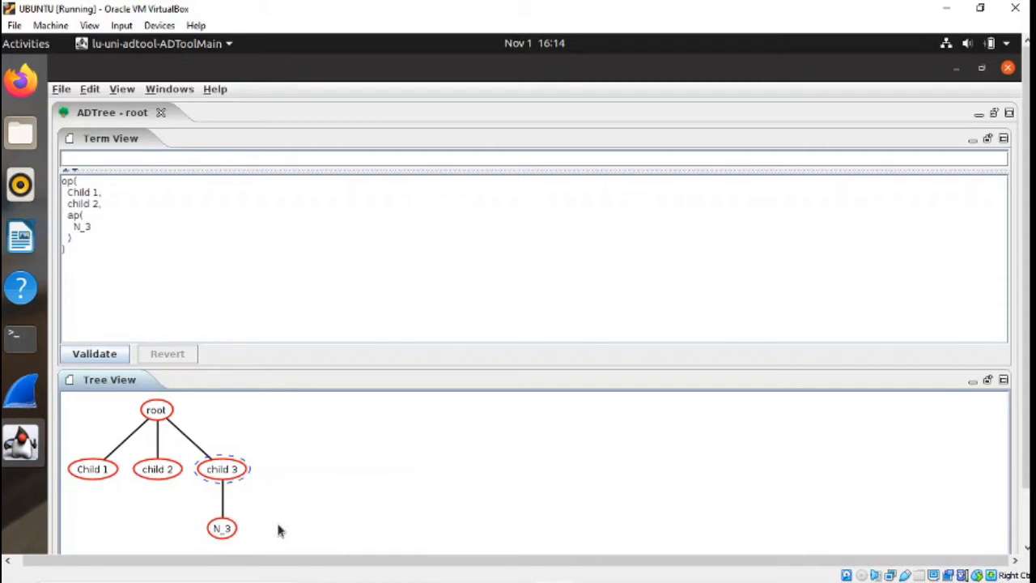
{"action": "right_click", "coordinate": [227, 477]}
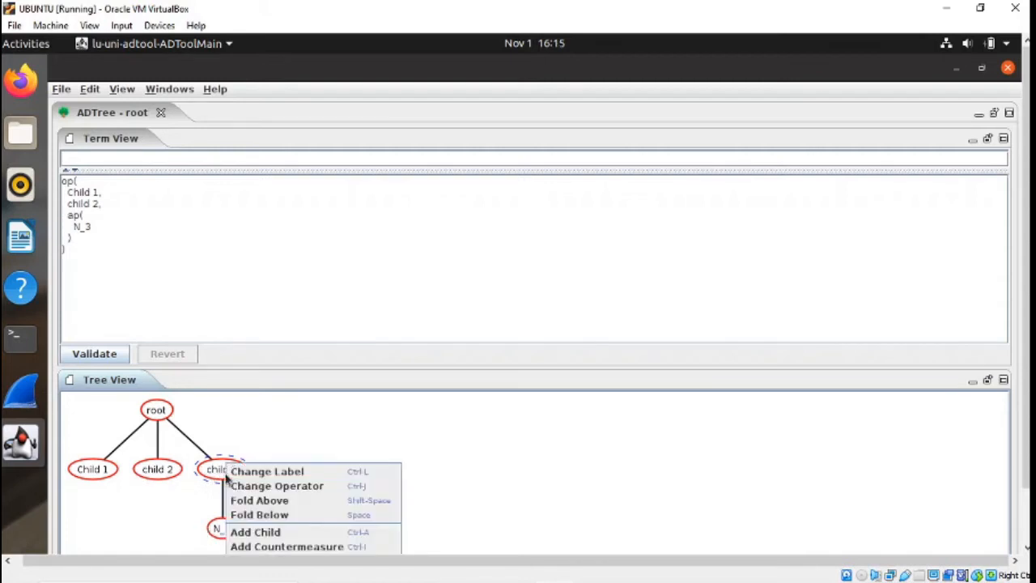
{"action": "left_click", "coordinate": [271, 547]}
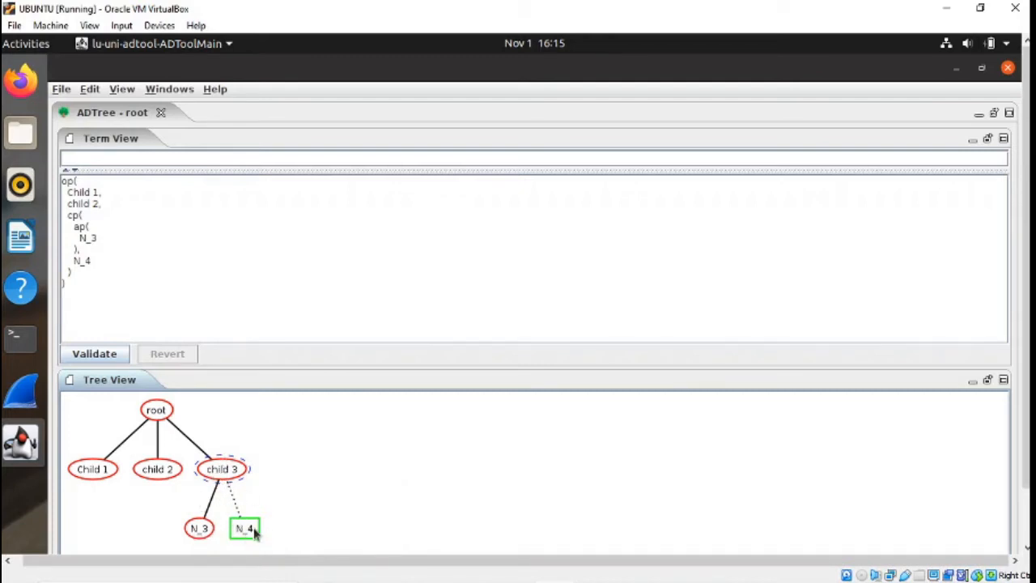
- Change the label of the child 3 node to "steal a locker"
{"action": "right_click", "coordinate": [225, 469]}
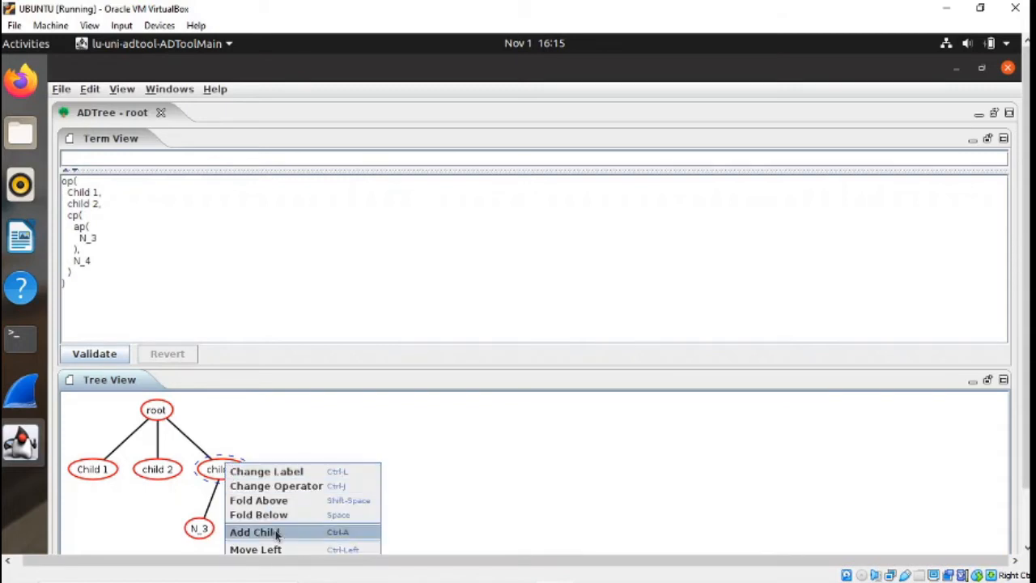
{"action": "left_click", "coordinate": [247, 476]}
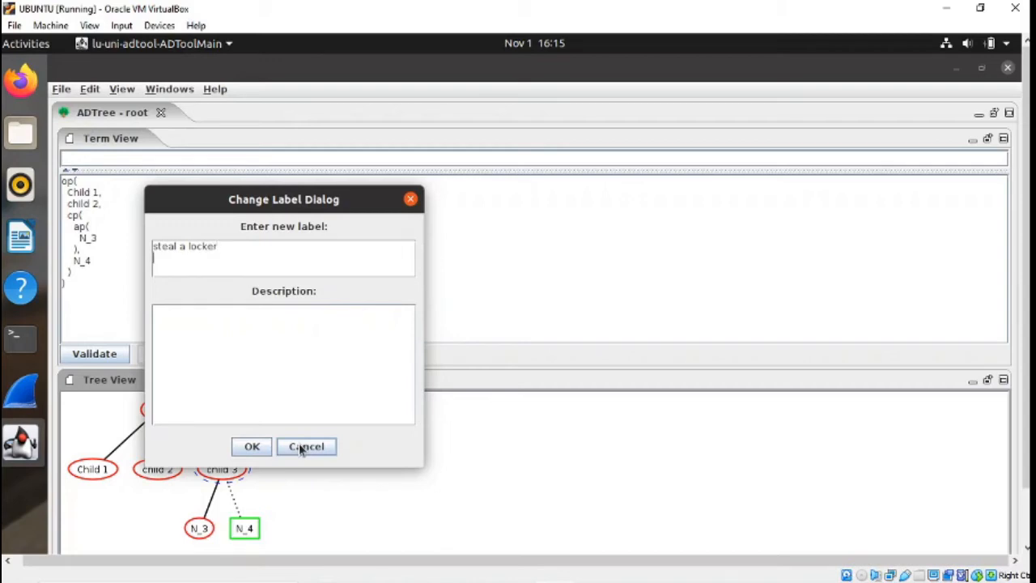
{"action": "left_click", "coordinate": [253, 448]}
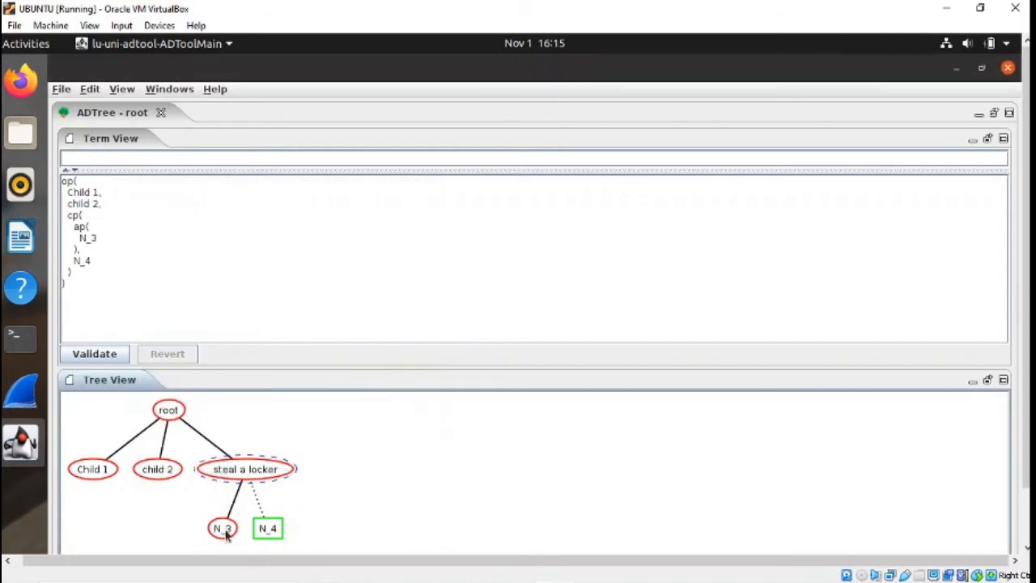
- Change the label of node N_3 under steal a locker to "pick a locker"
{"action": "double_click", "coordinate": [225, 528]}
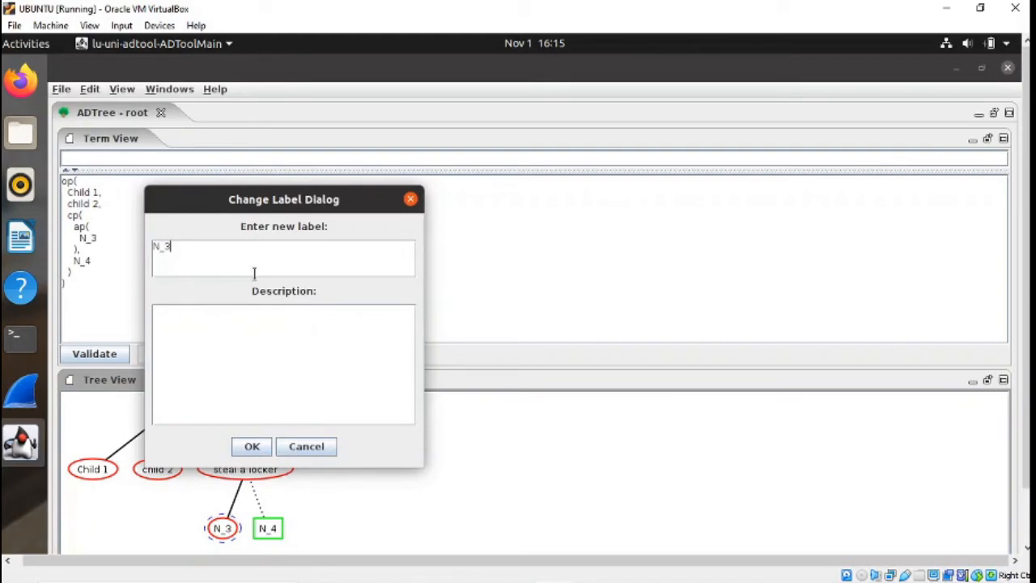
{"action": "key", "text": "BackSpace"}
{"action": "key", "text": "BackSpace"}
{"action": "key", "text": "BackSpace"}
{"action": "type", "text": "pick"}
{"action": "key", "text": "BackSpace"}
{"action": "key", "text": "BackSpace"}
{"action": "key", "text": "BackSpace"}
{"action": "left_click", "coordinate": [251, 446]}
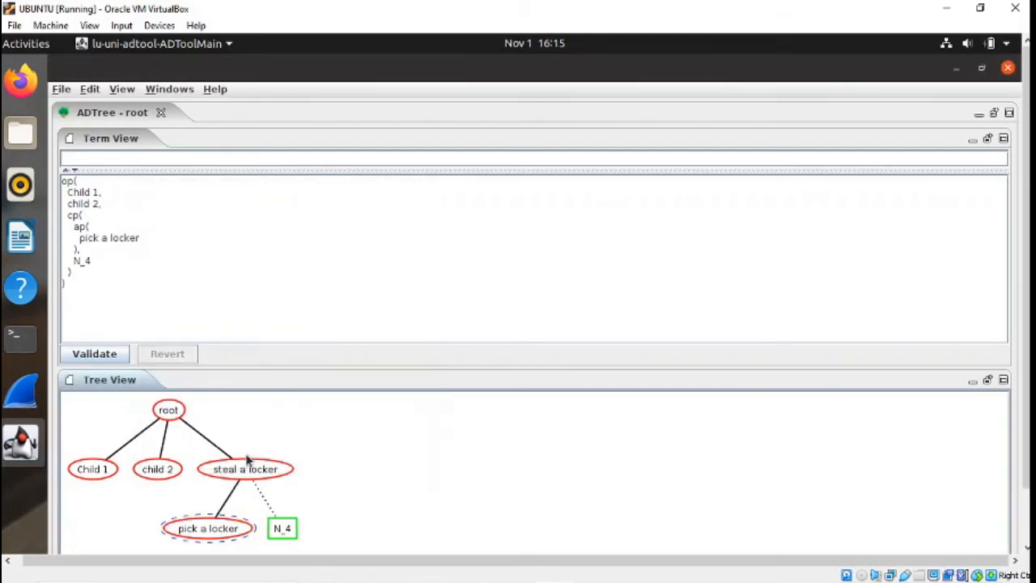
- Change the label of the green countermeasure node N_4 to "Hide locker"
{"action": "double_click", "coordinate": [287, 530]}
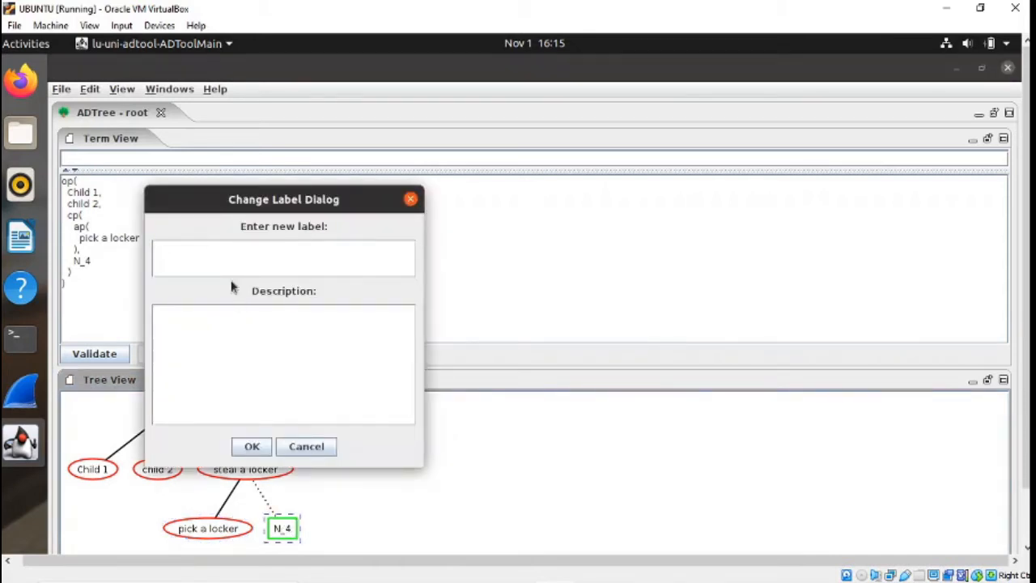
{"action": "type", "text": "Hide locker"}
{"action": "left_click", "coordinate": [251, 446]}
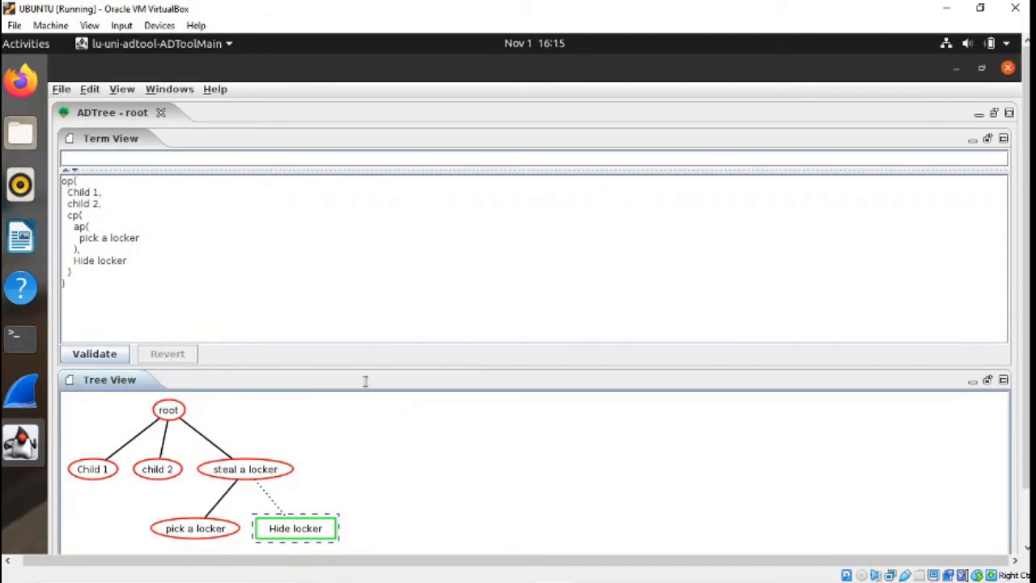
- Fold the tree above the Hide locker node and expand it again
{"action": "right_click", "coordinate": [309, 531]}
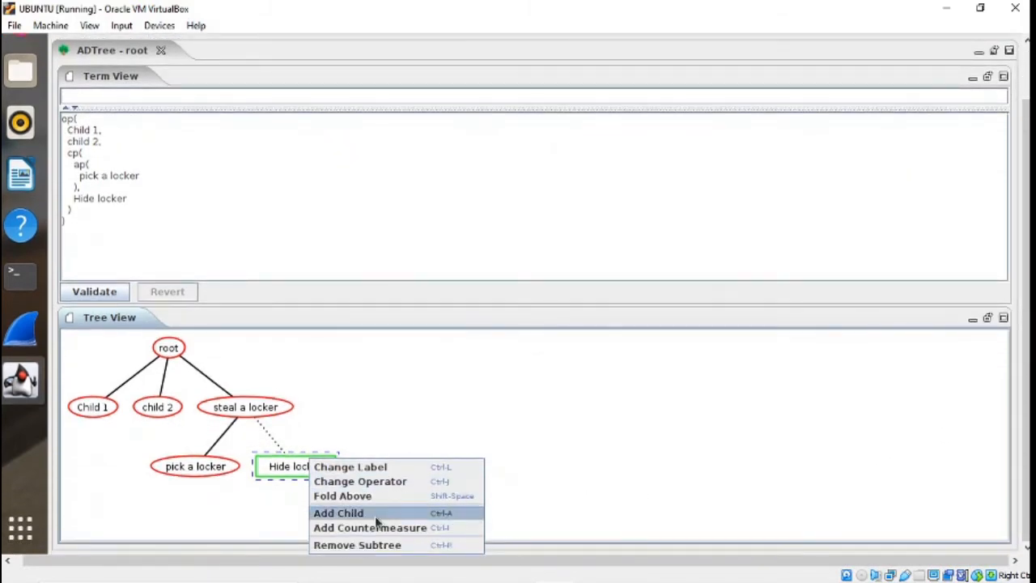
{"action": "left_click", "coordinate": [371, 502]}
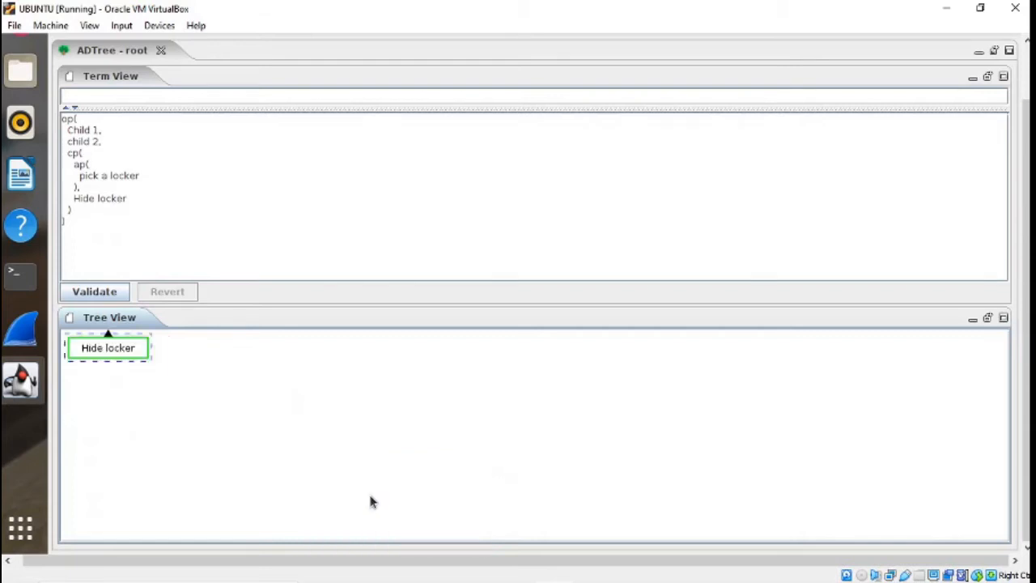
{"action": "scroll", "coordinate": [819, 456], "scroll_direction": "up", "scroll_amount": 2}
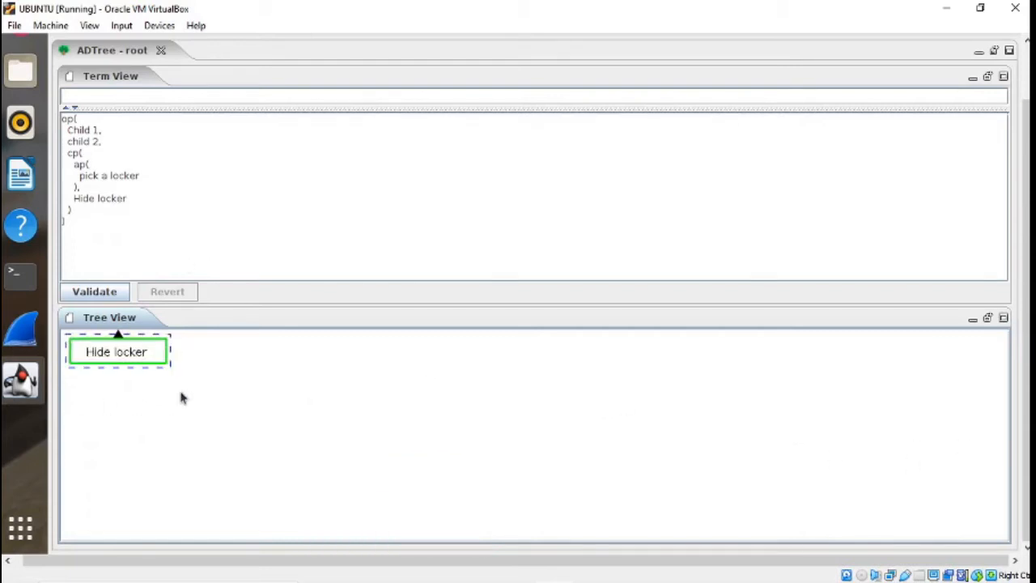
{"action": "right_click", "coordinate": [159, 363]}
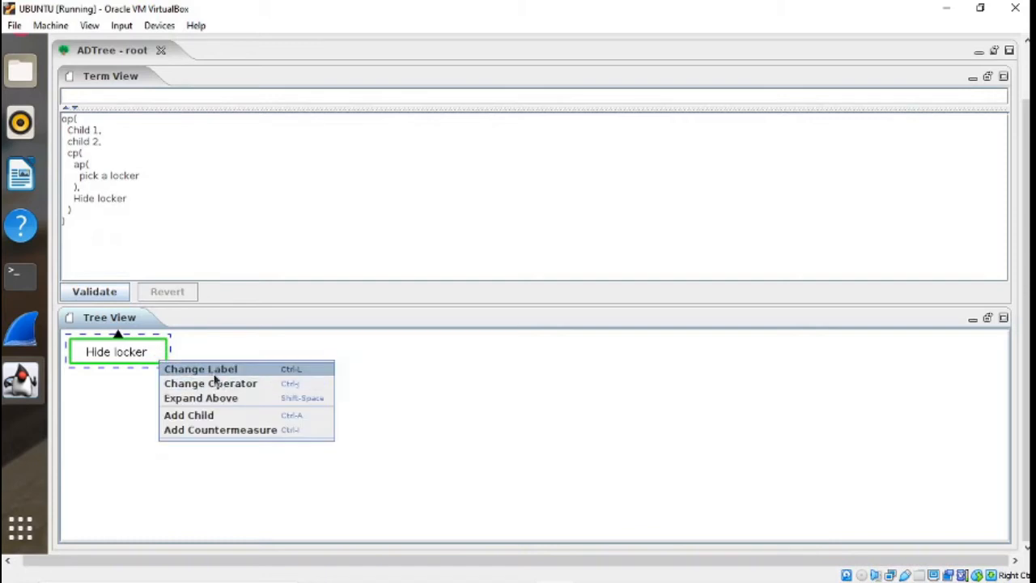
{"action": "left_click", "coordinate": [118, 352]}
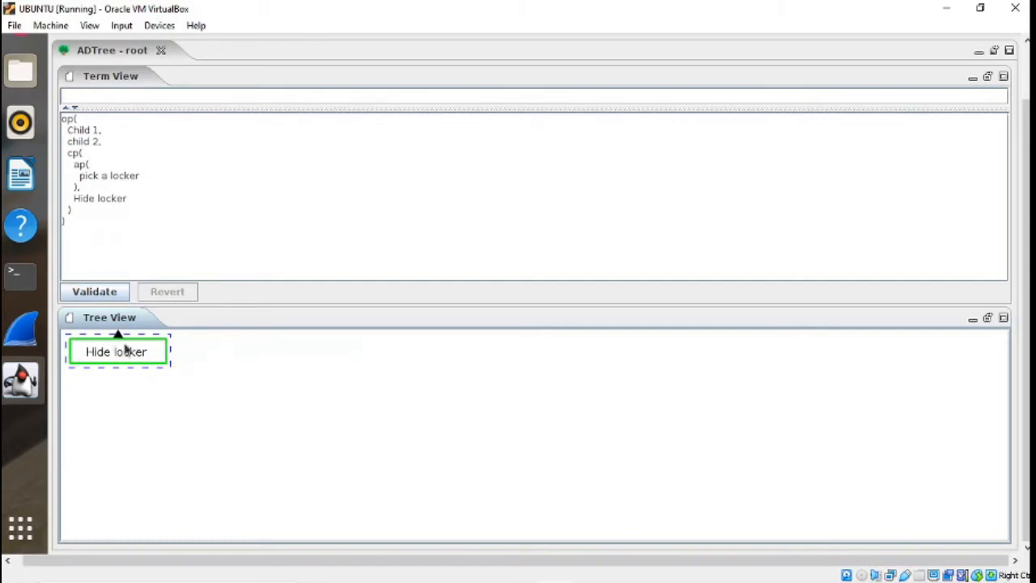
{"action": "right_click", "coordinate": [150, 354]}
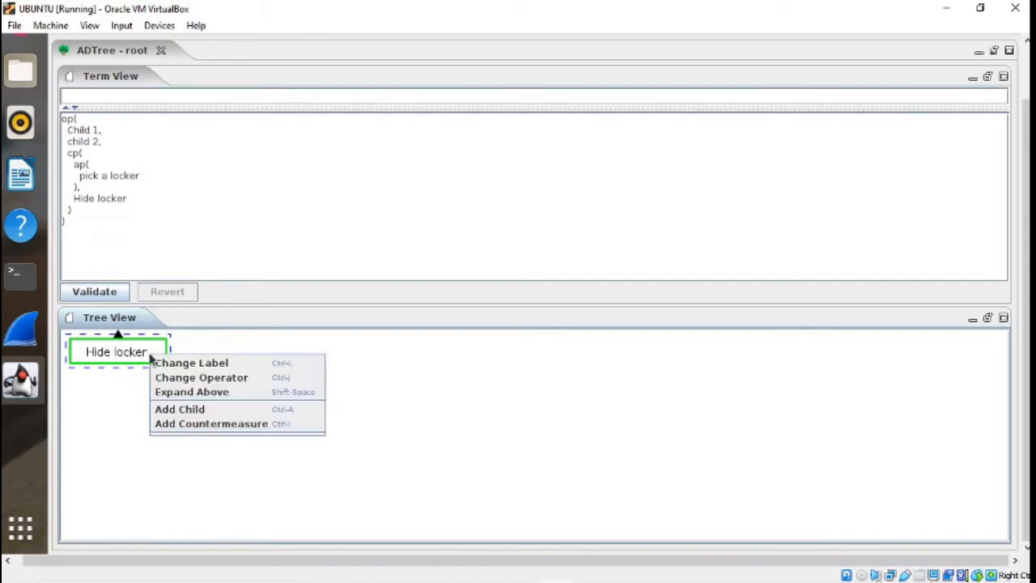
{"action": "left_click", "coordinate": [182, 395]}
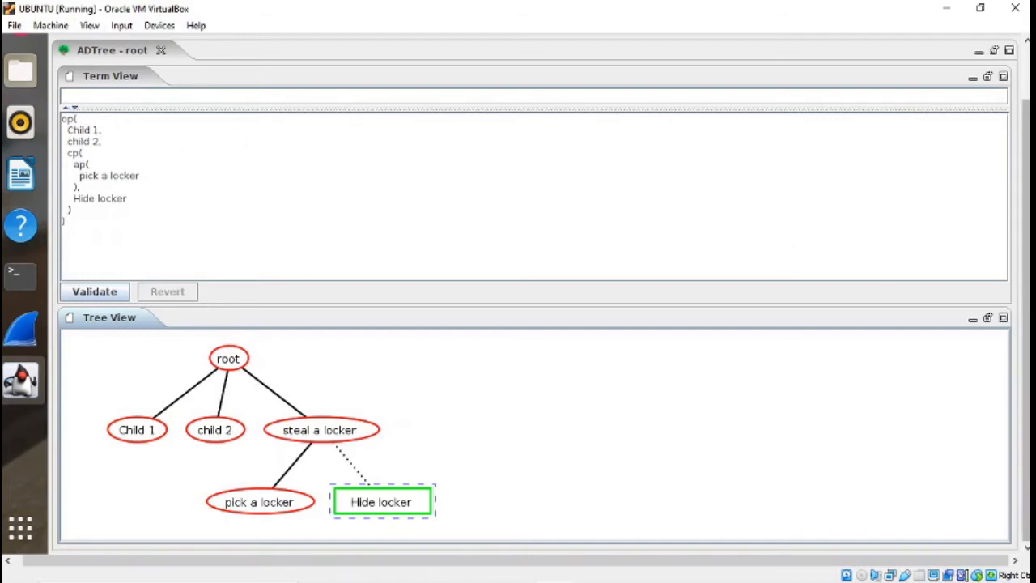
- Load the RFID Communication Block example from the attack-defense tree examples
{"action": "left_click_drag", "start_coordinate": [1026, 277], "coordinate": [1026, 220]}
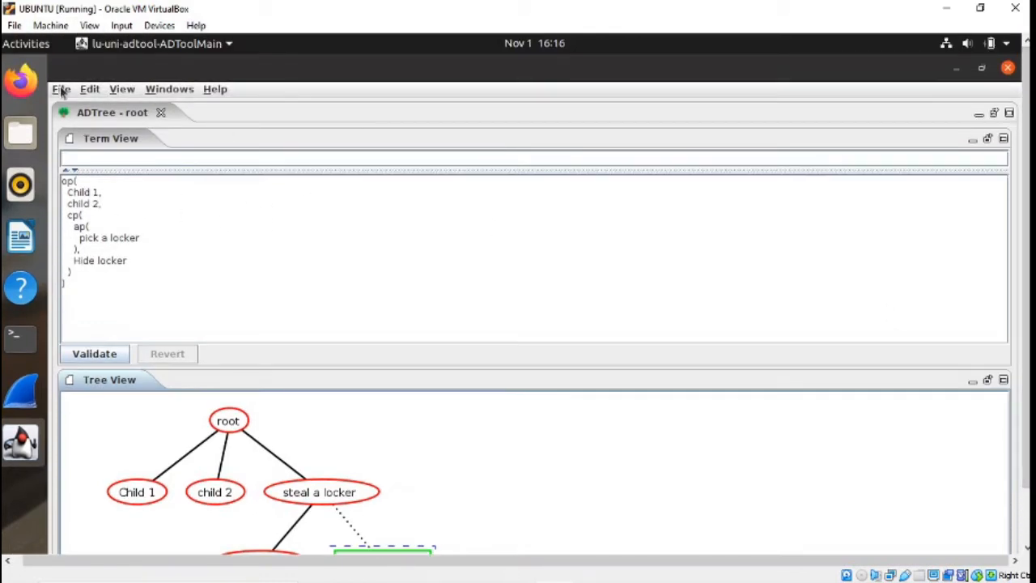
{"action": "left_click", "coordinate": [86, 92]}
{"action": "mouse_move", "coordinate": [61, 90]}
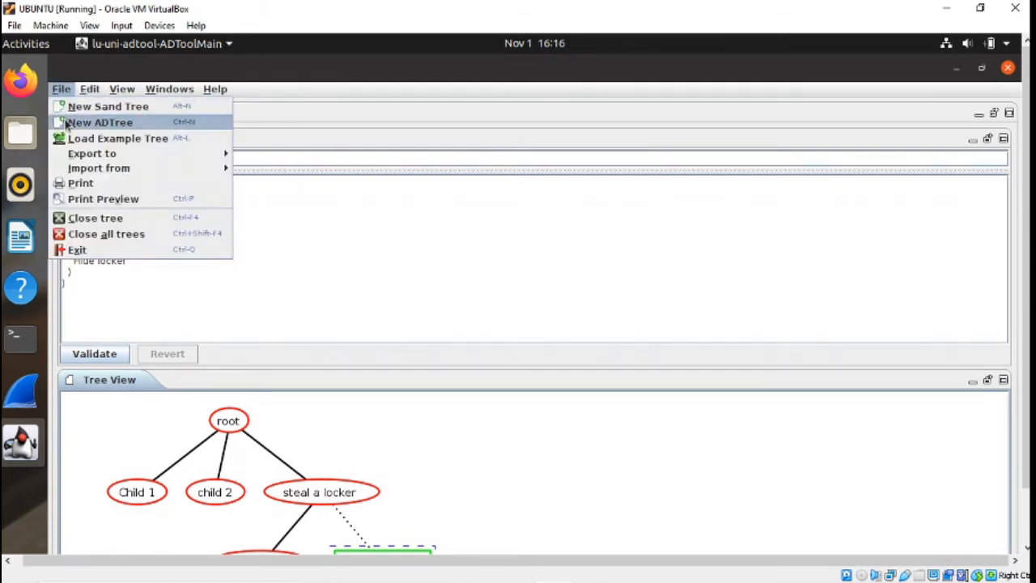
{"action": "left_click", "coordinate": [76, 141]}
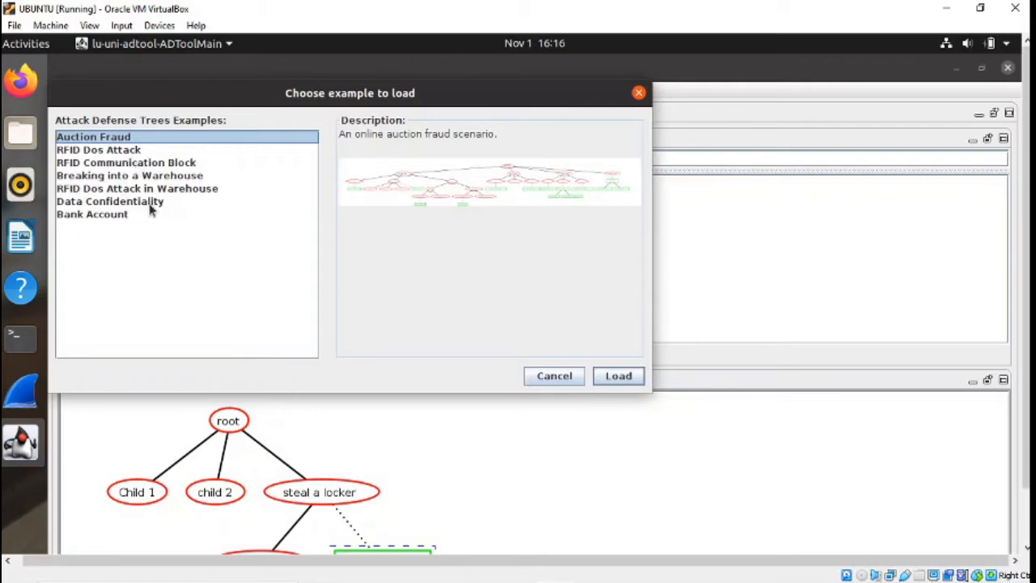
{"action": "left_click", "coordinate": [139, 162]}
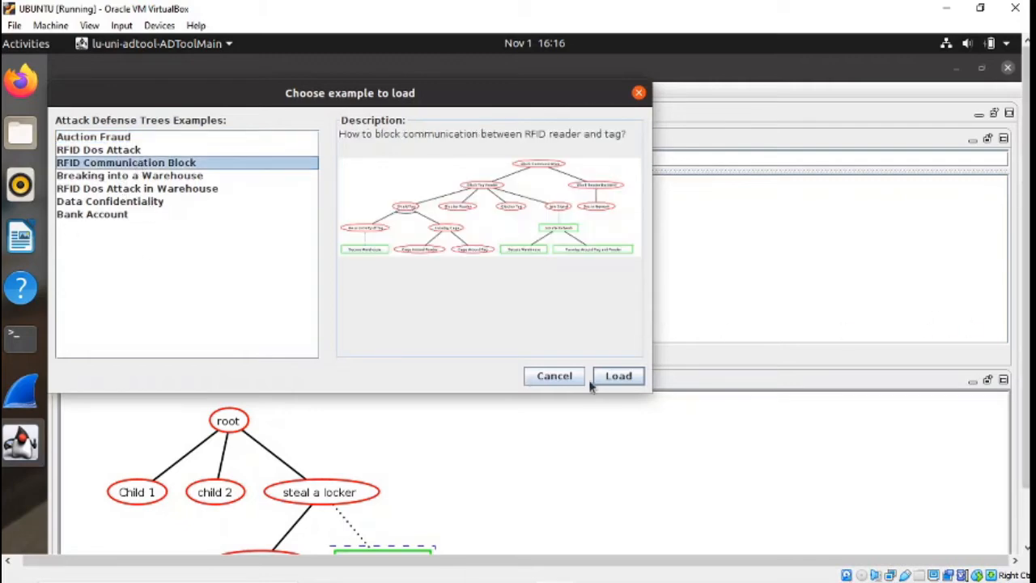
{"action": "left_click", "coordinate": [617, 376]}
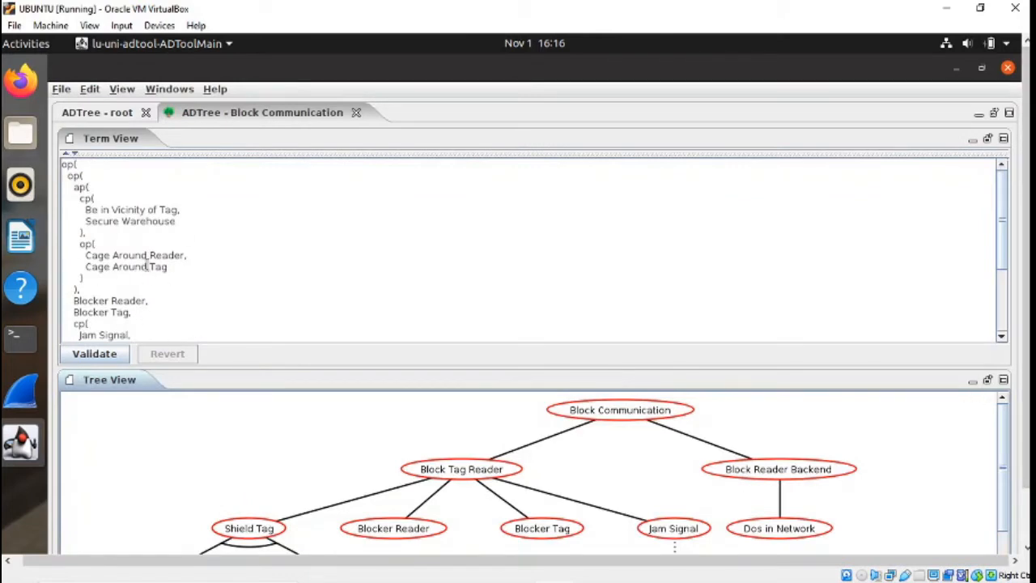
- Maximize the tree view of the Block Communication tree
{"action": "left_click_drag", "start_coordinate": [1026, 455], "coordinate": [1025, 511]}
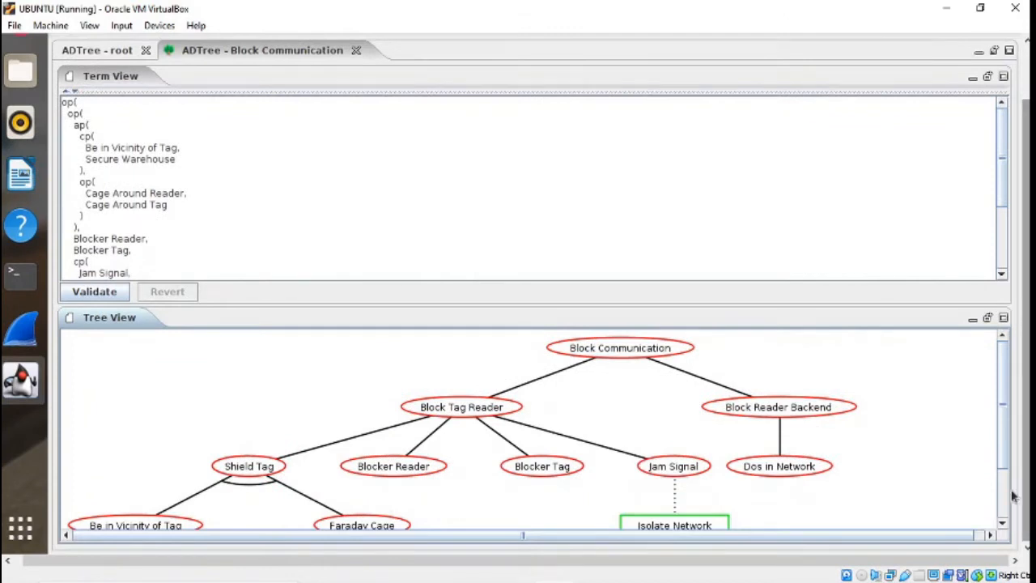
{"action": "left_click", "coordinate": [1002, 318]}
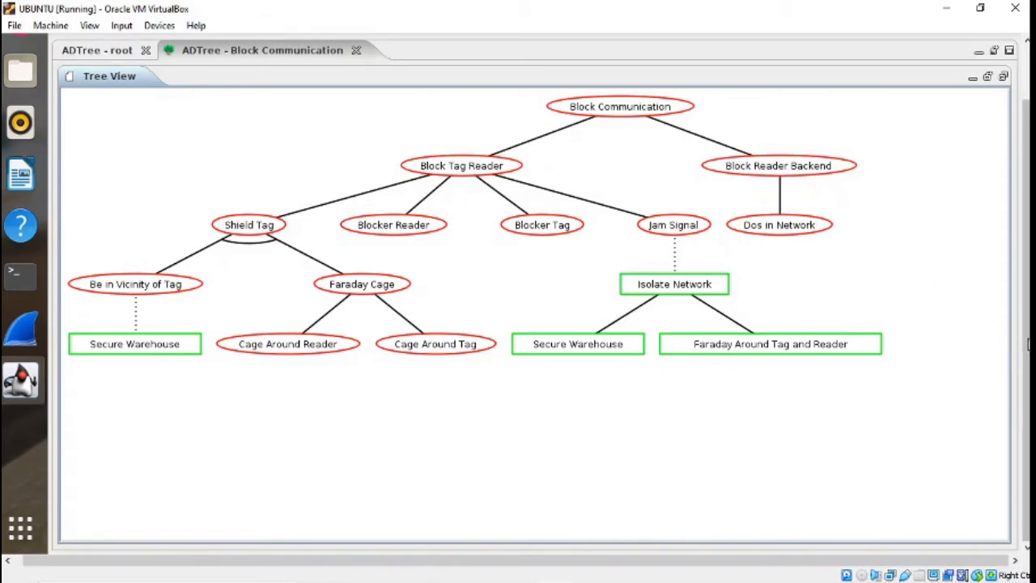
- Review the difficulty, minimal cost and minimal skill level attribute domains, and add the Probability of success domain to the Block Communication tree
{"action": "left_click_drag", "start_coordinate": [1027, 315], "coordinate": [1028, 289]}
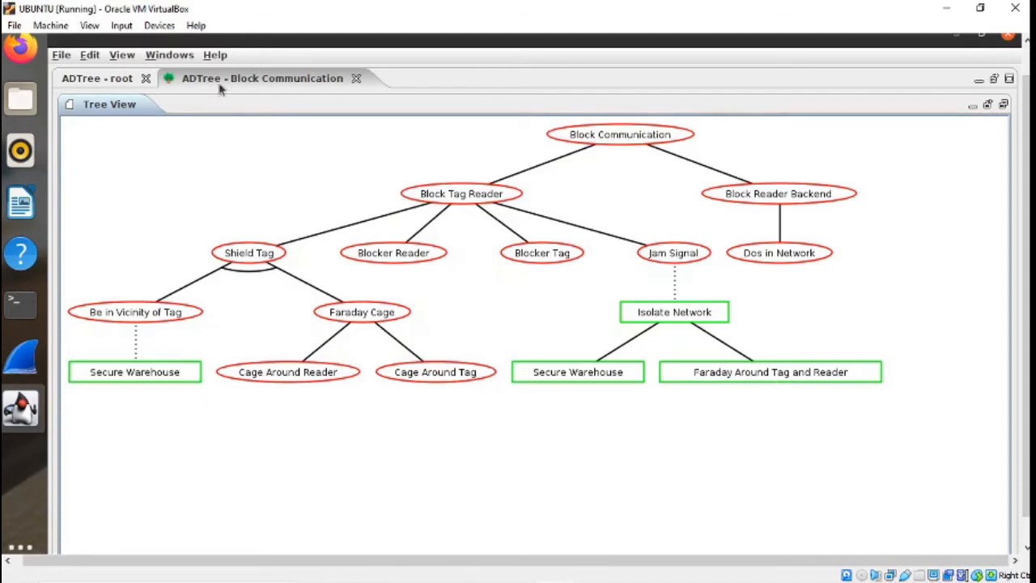
{"action": "scroll", "coordinate": [1018, 349], "scroll_direction": "up", "scroll_amount": 2}
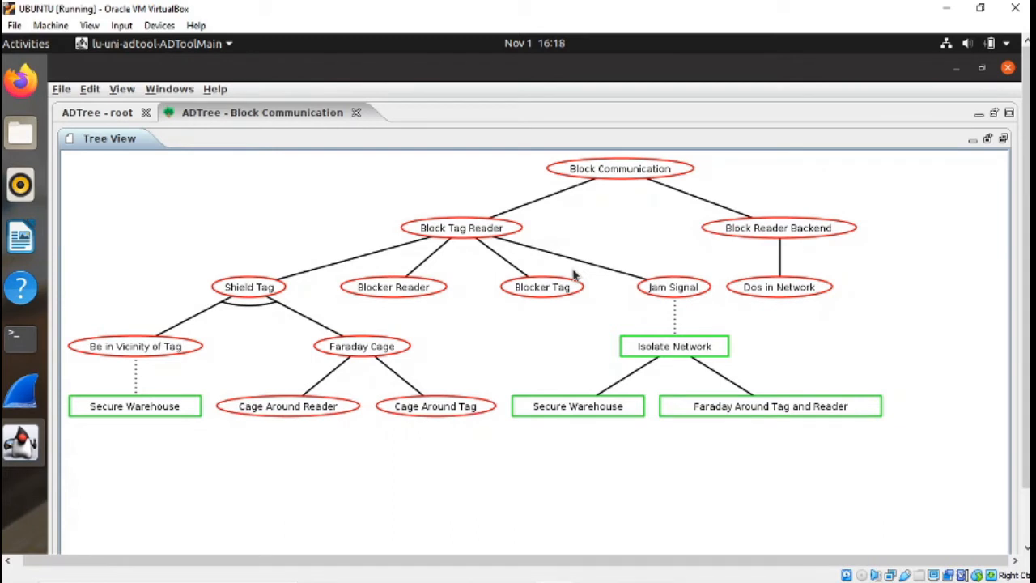
{"action": "left_click", "coordinate": [62, 90]}
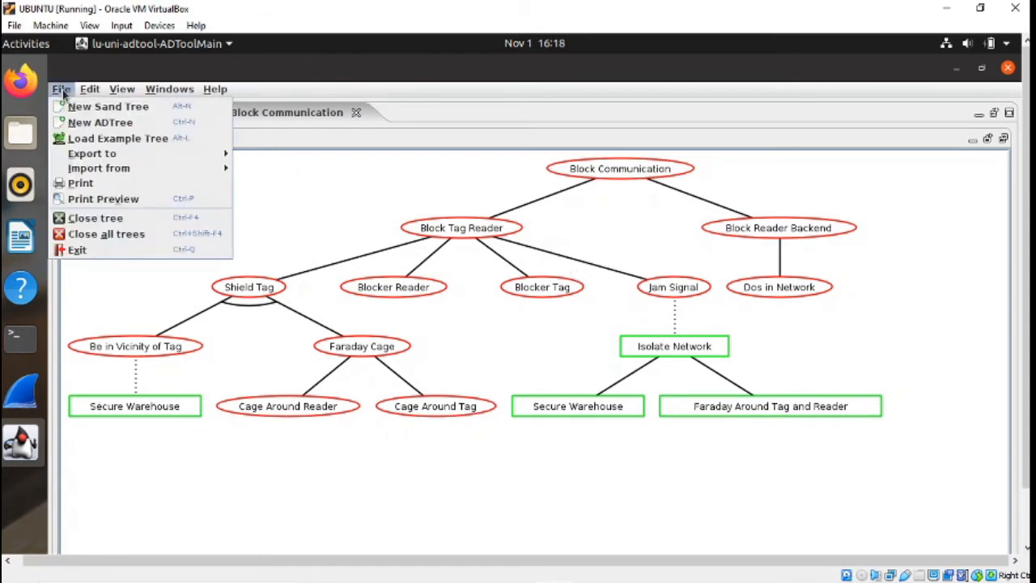
{"action": "left_click", "coordinate": [353, 189]}
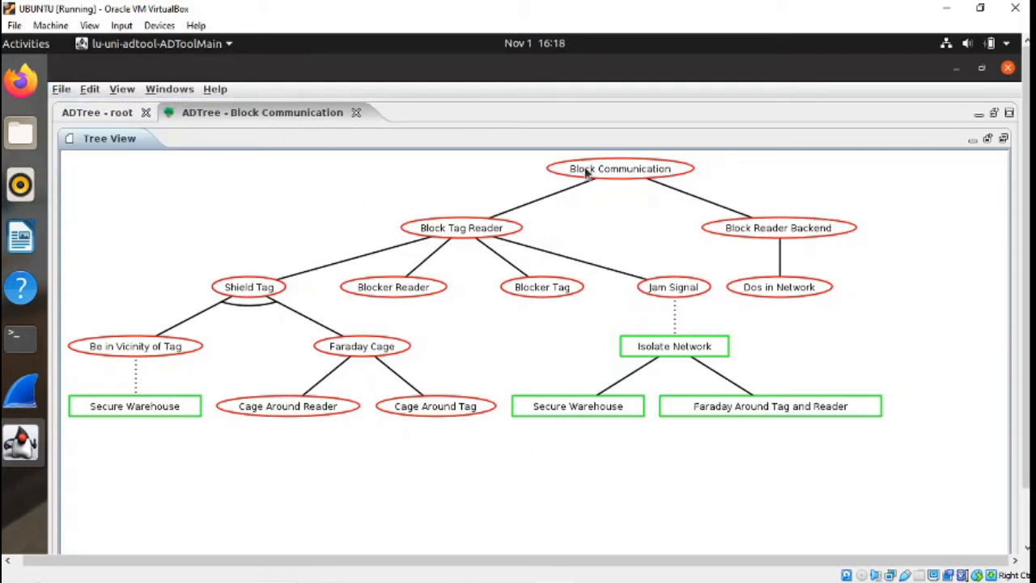
{"action": "left_click", "coordinate": [123, 90]}
{"action": "mouse_move", "coordinate": [89, 90]}
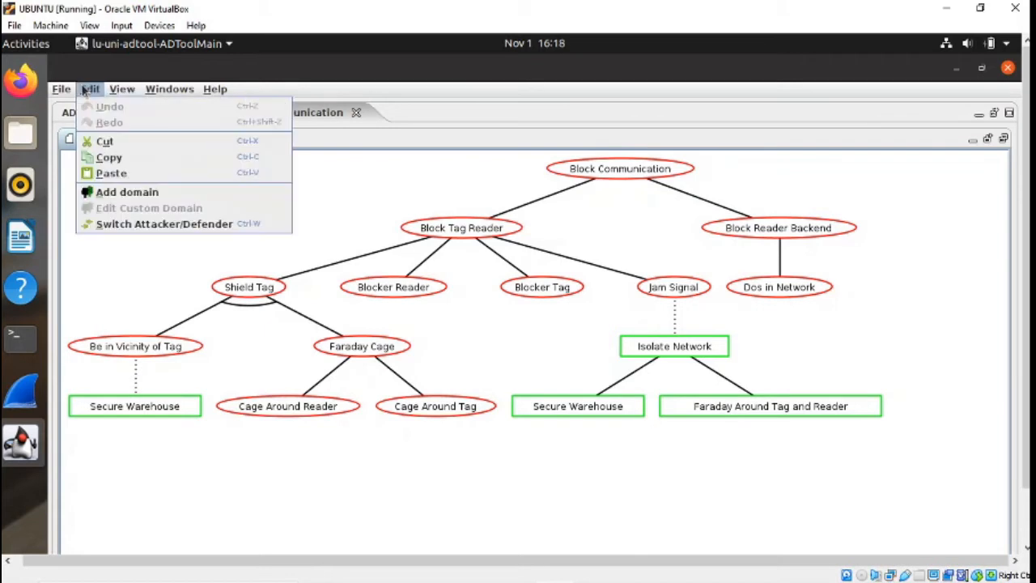
{"action": "left_click", "coordinate": [123, 195]}
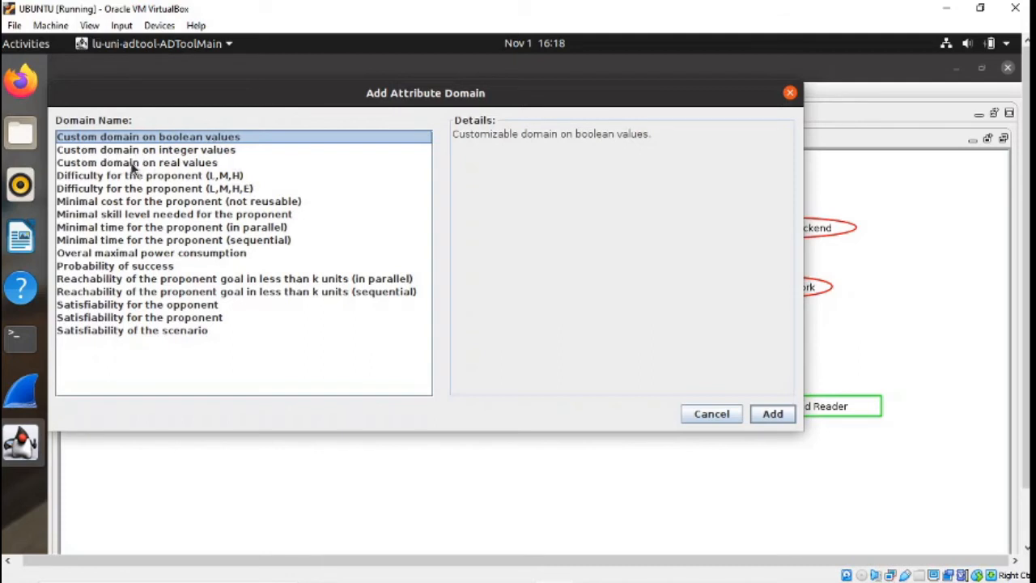
{"action": "left_click", "coordinate": [89, 177]}
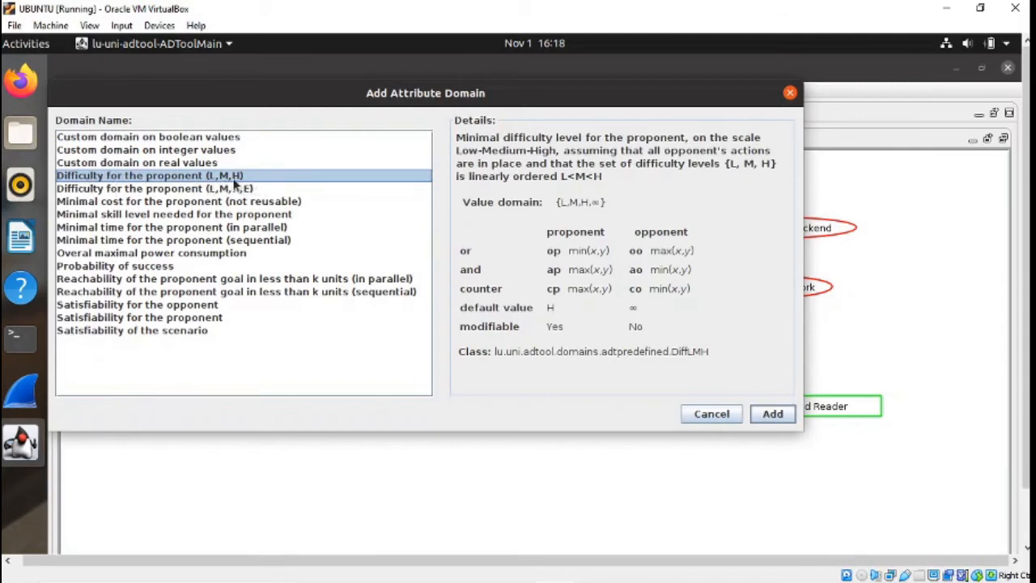
{"action": "left_click", "coordinate": [168, 190]}
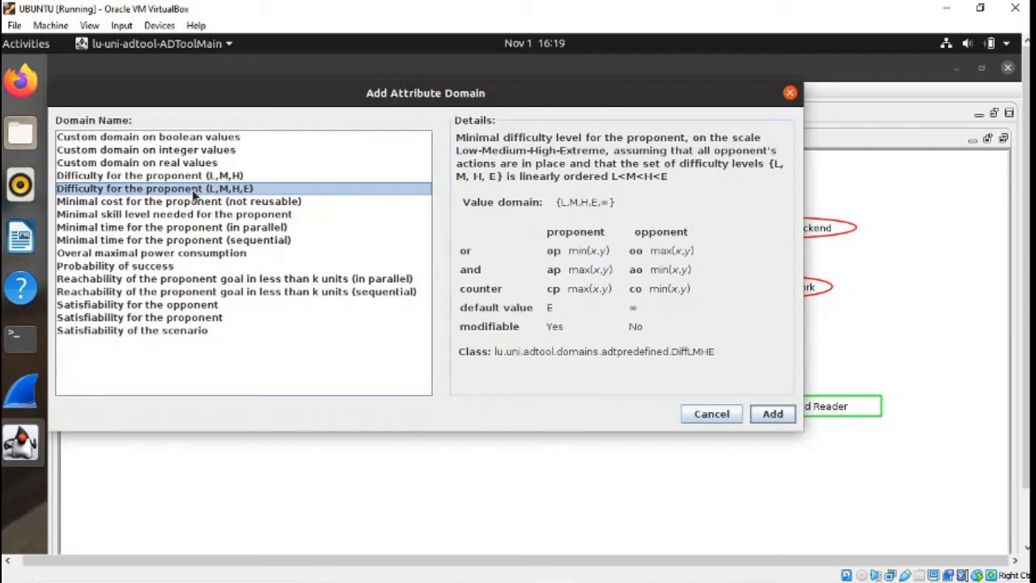
{"action": "left_click", "coordinate": [193, 204]}
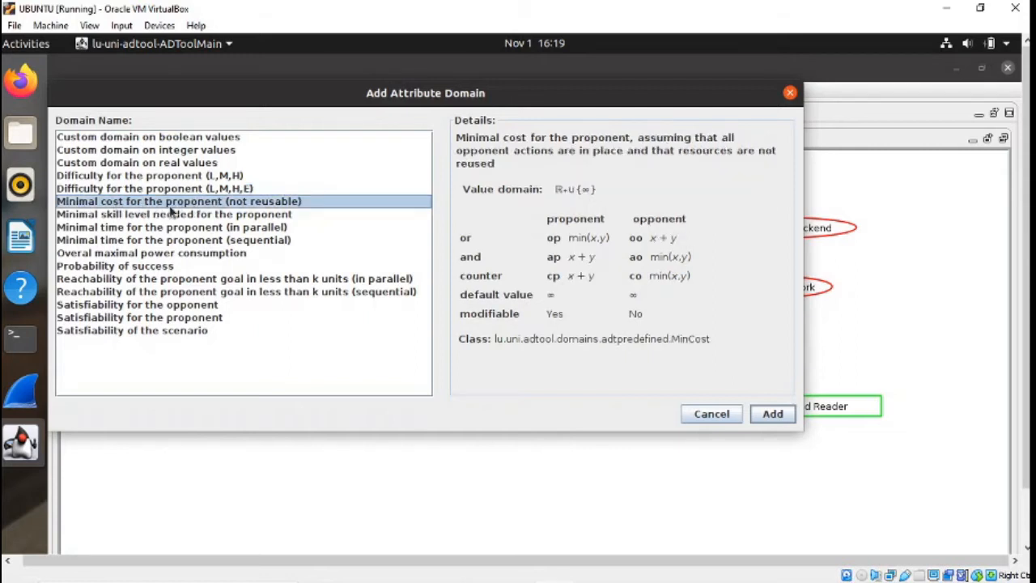
{"action": "left_click", "coordinate": [87, 217]}
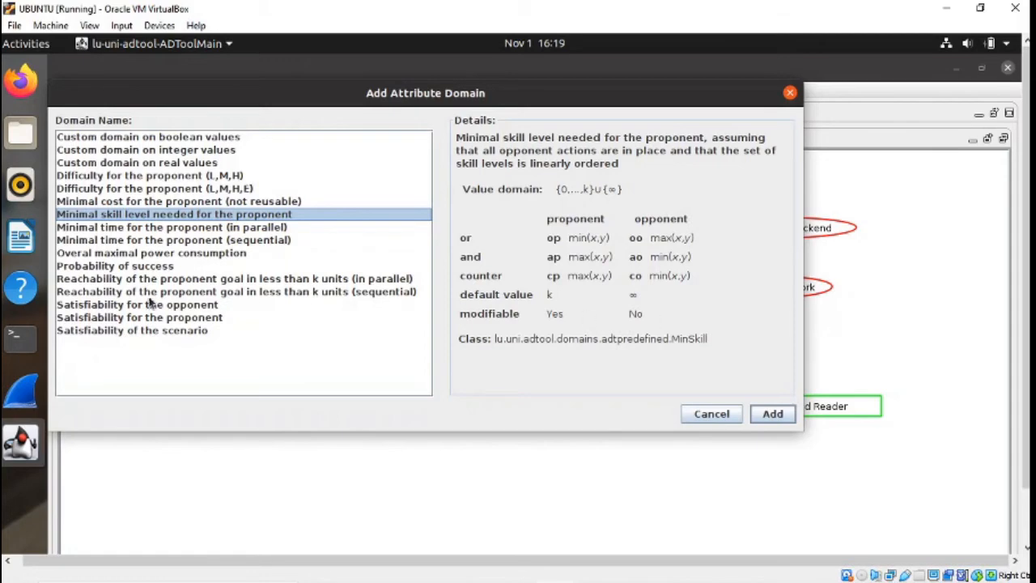
{"action": "left_click", "coordinate": [136, 270]}
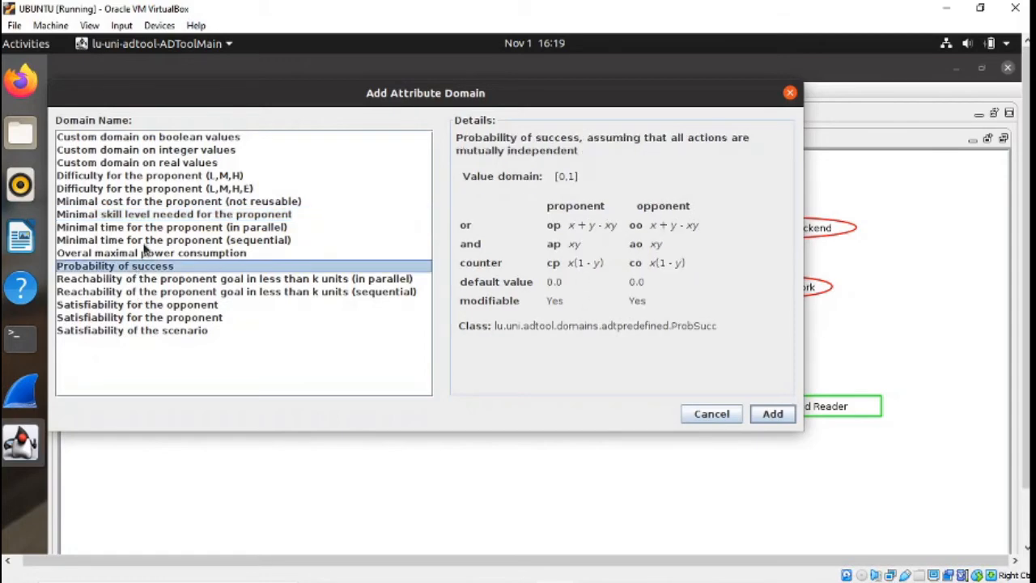
{"action": "left_click", "coordinate": [772, 413]}
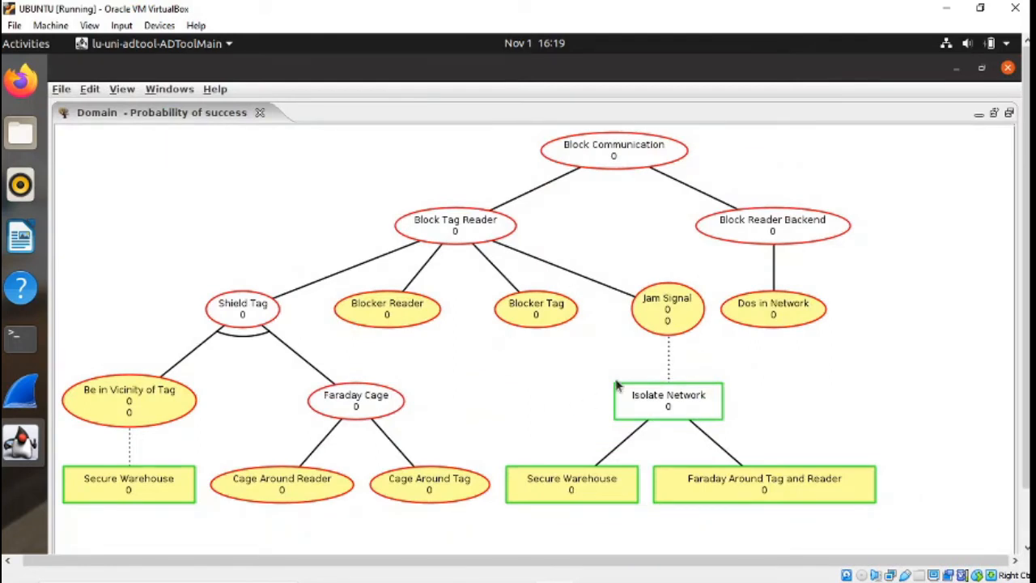
- Examine the operators and default values of the Probability of success domain in the attribute domain list without adding another domain
{"action": "left_click", "coordinate": [98, 90]}
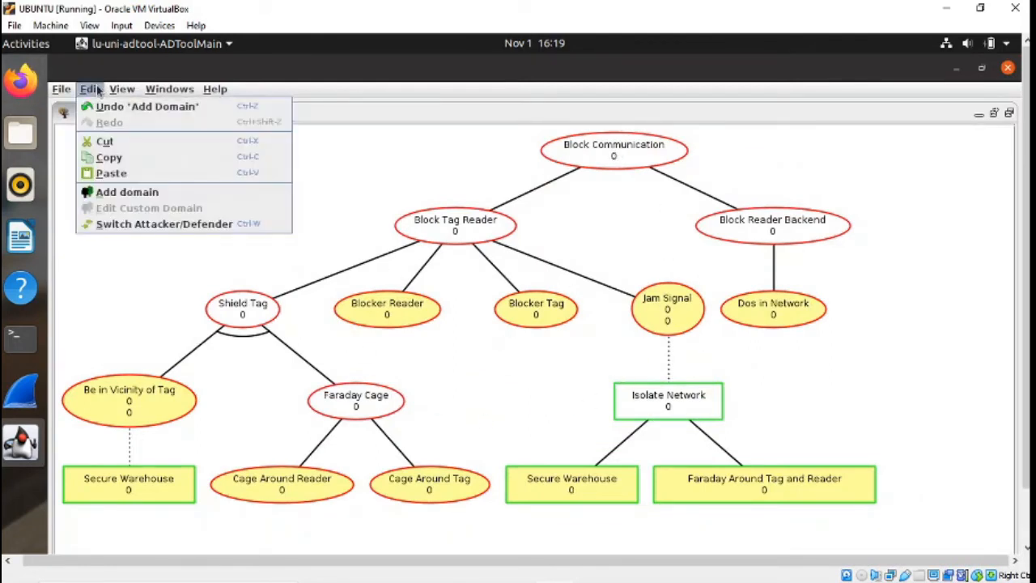
{"action": "left_click", "coordinate": [106, 192]}
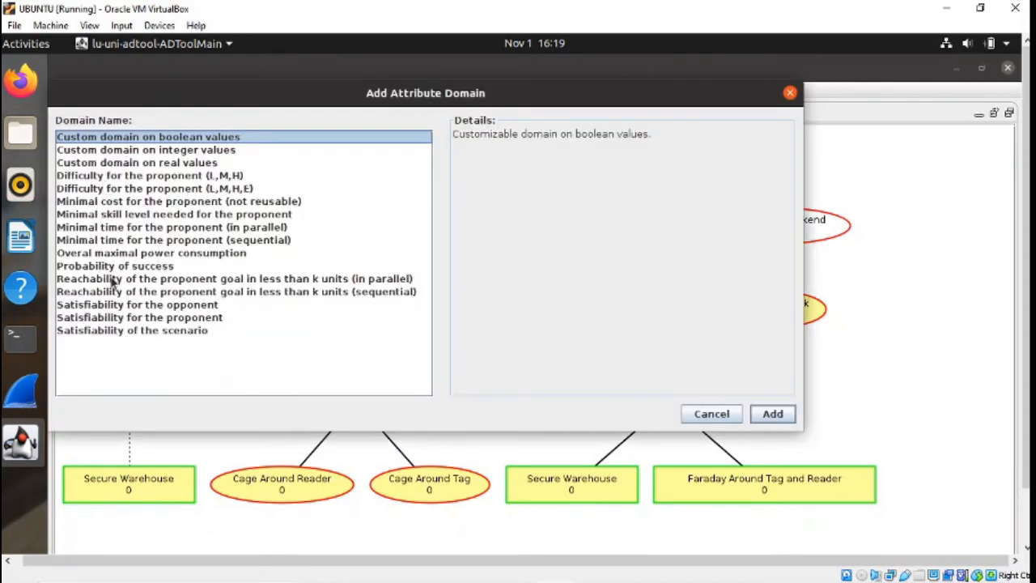
{"action": "left_click", "coordinate": [113, 267]}
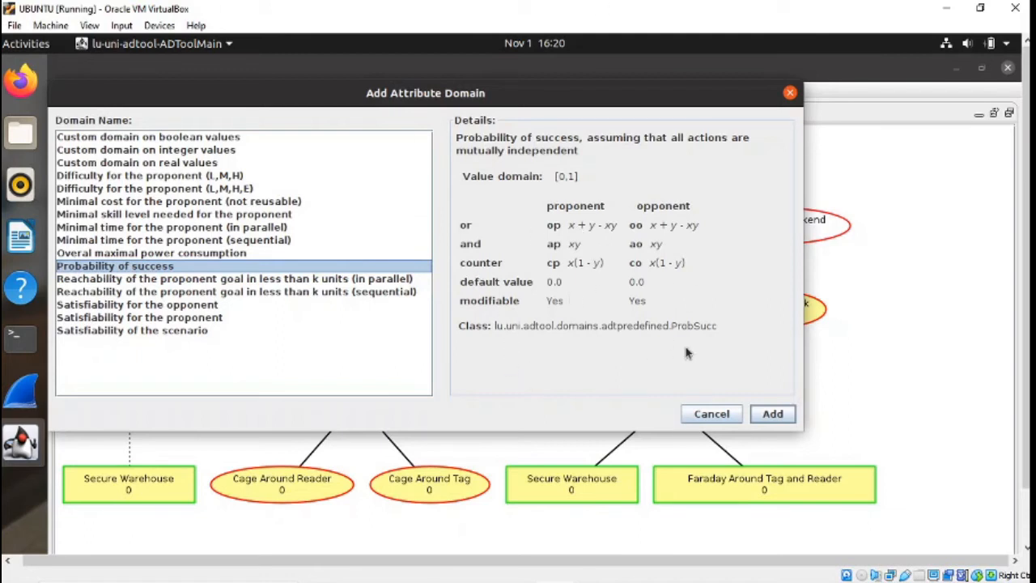
{"action": "left_click", "coordinate": [706, 422]}
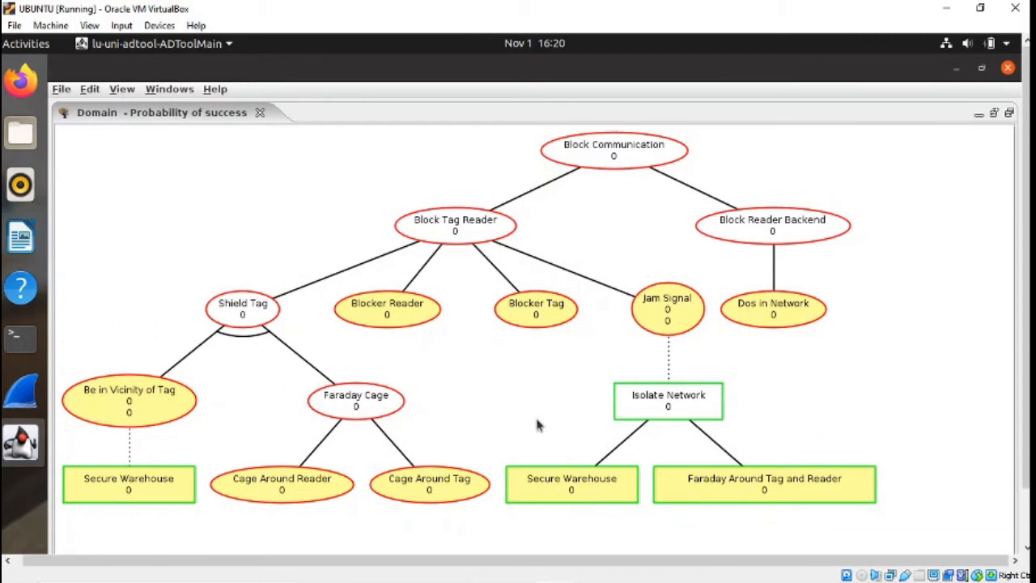
- Set the probability of the Secure Warehouse node under Be in Vicinity of Tag to 0.3
{"action": "left_click_drag", "start_coordinate": [879, 561], "coordinate": [731, 561]}
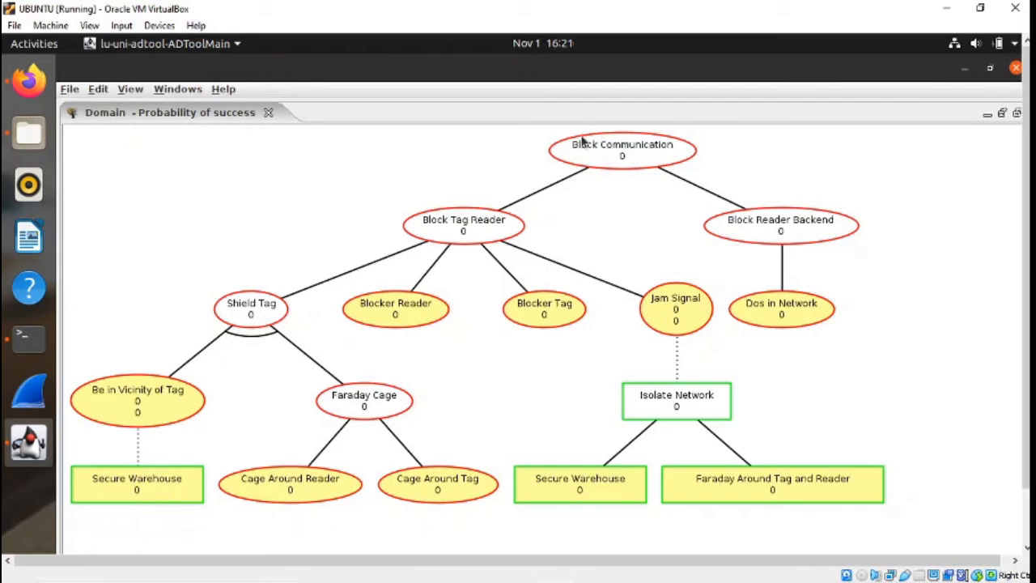
{"action": "double_click", "coordinate": [164, 495]}
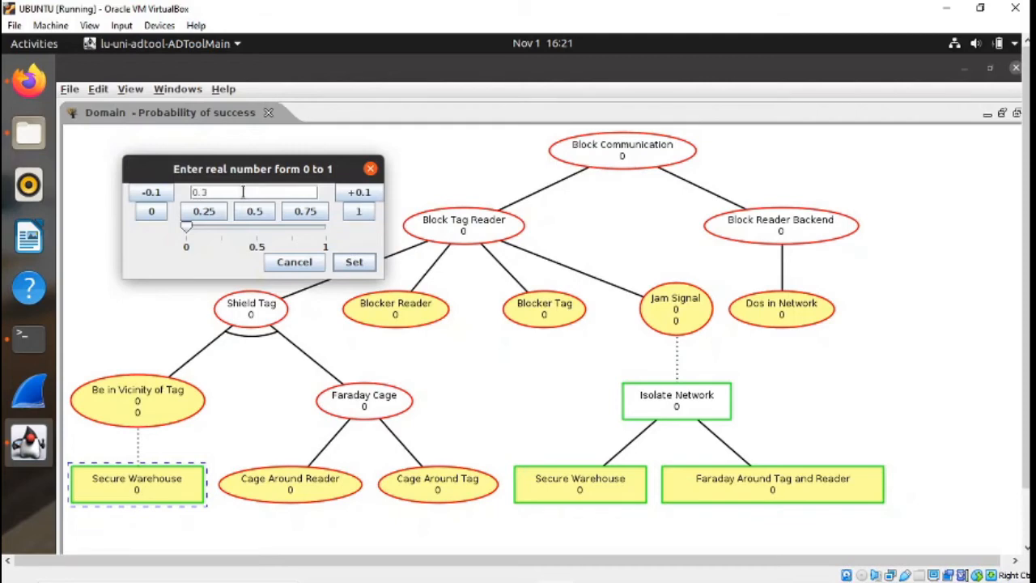
{"action": "key", "text": "Return"}
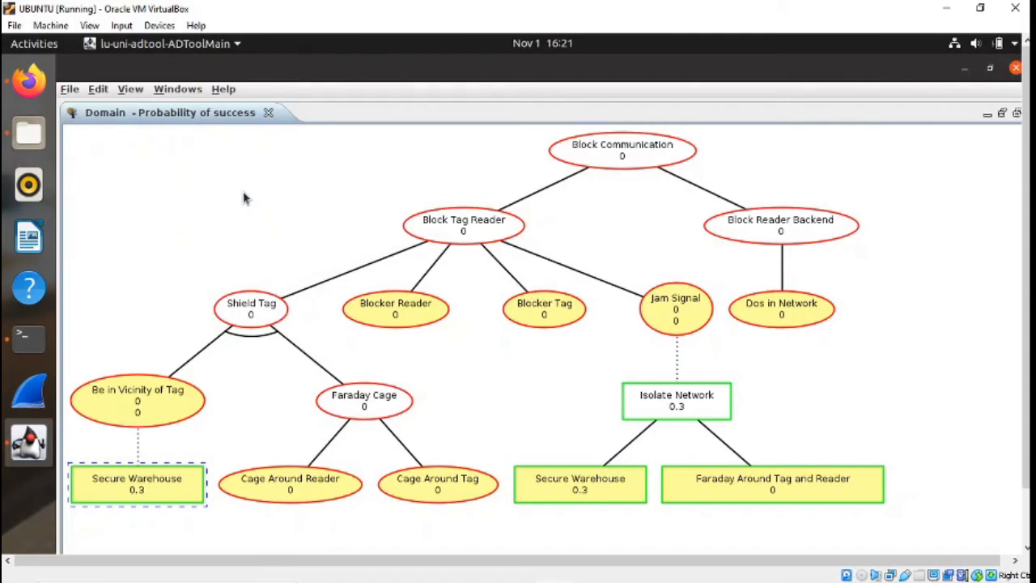
{"action": "left_click_drag", "start_coordinate": [1027, 329], "coordinate": [1026, 389]}
{"action": "double_click", "coordinate": [162, 418]}
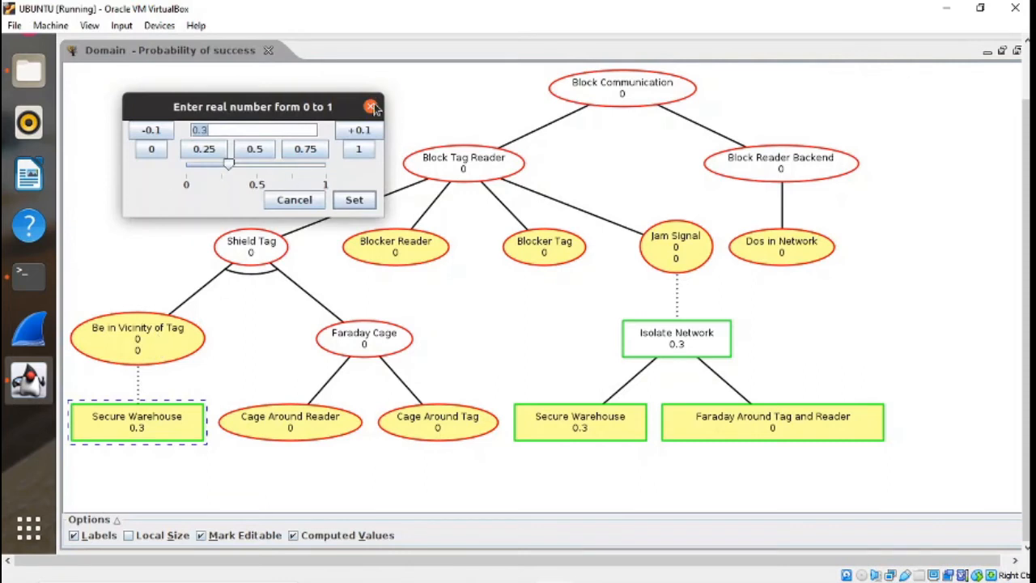
{"action": "left_click", "coordinate": [369, 106]}
- Set the probability of the Be in Vicinity of Tag node to 0.6
{"action": "left_click", "coordinate": [193, 346]}
{"action": "double_click", "coordinate": [192, 346]}
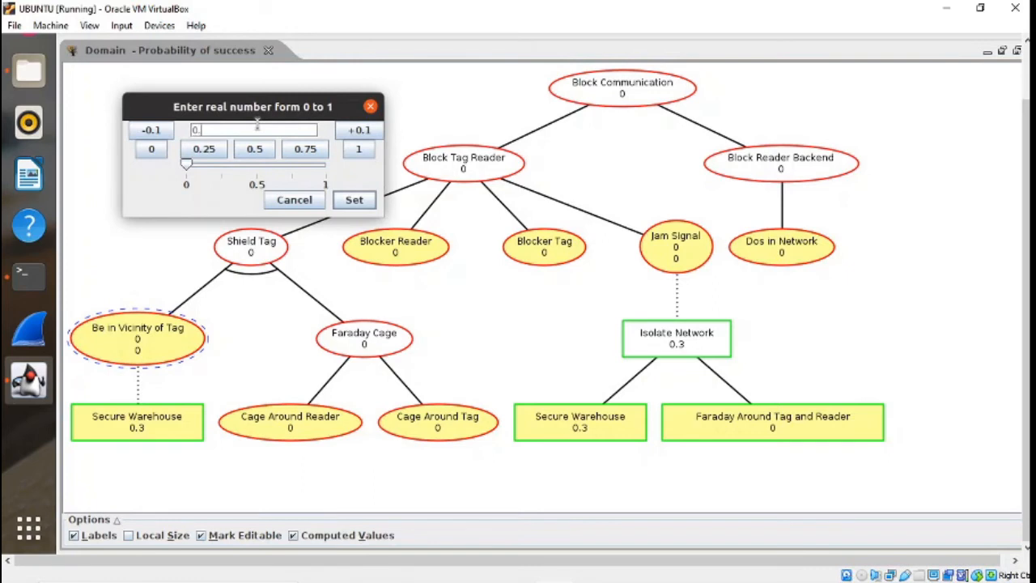
{"action": "type", "text": "0.6"}
{"action": "left_click", "coordinate": [345, 207]}
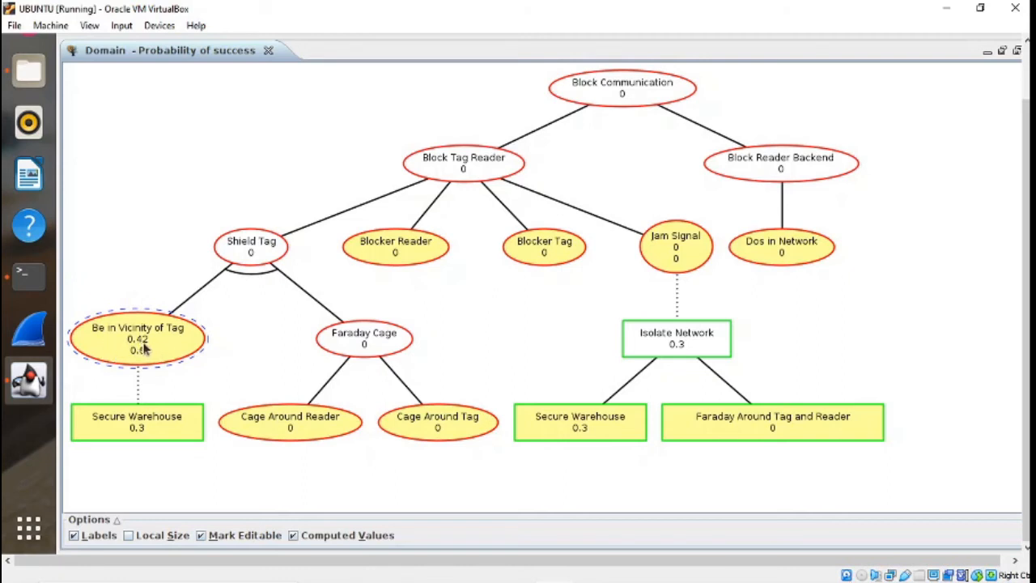
- Set the probabilities of the nodes under Faraday Cage to 0.2 for Cage Around Reader and 0.8 for Cage Around Tag
{"action": "double_click", "coordinate": [298, 426]}
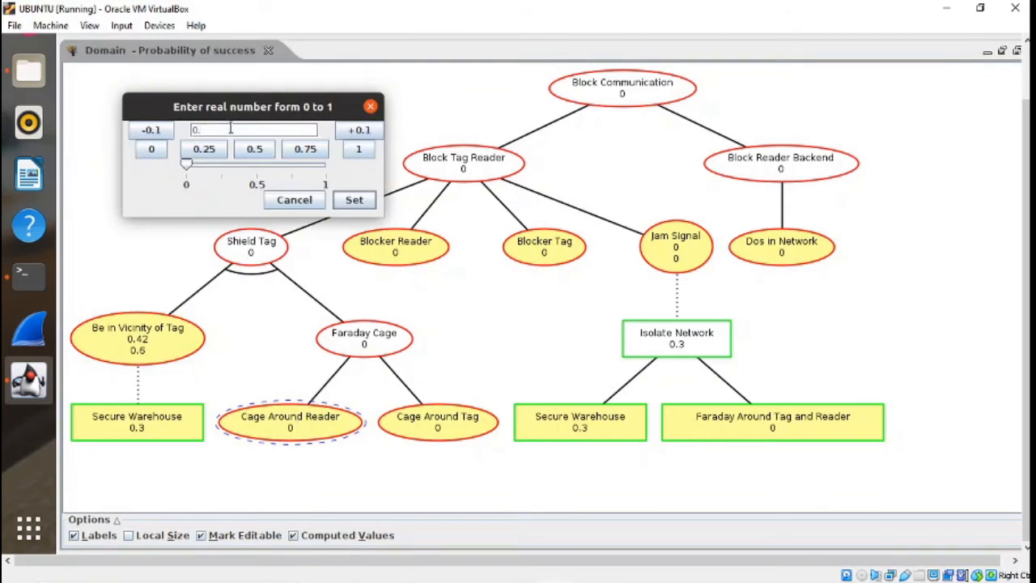
{"action": "type", "text": "0.2"}
{"action": "key", "text": "Return"}
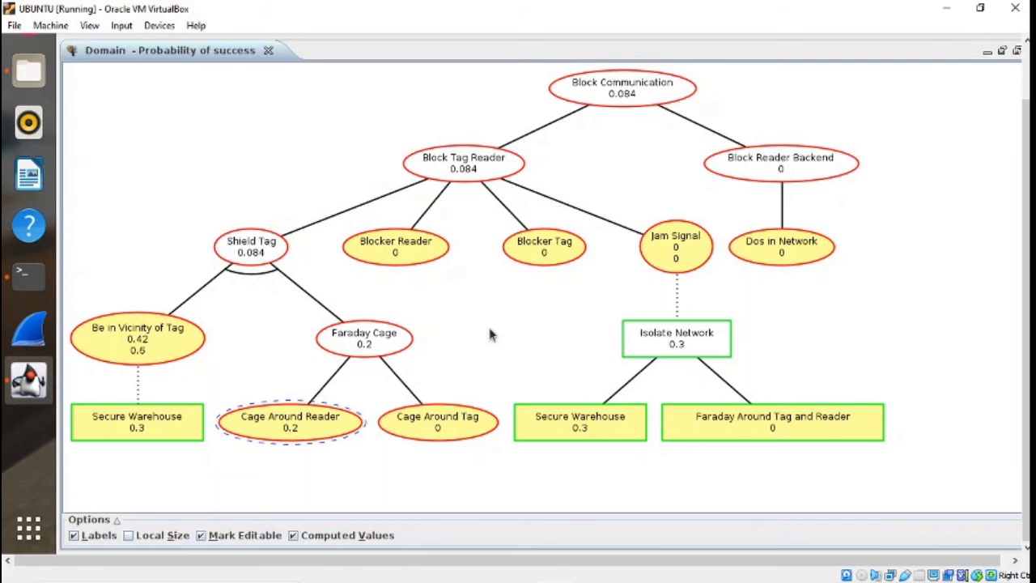
{"action": "double_click", "coordinate": [430, 427]}
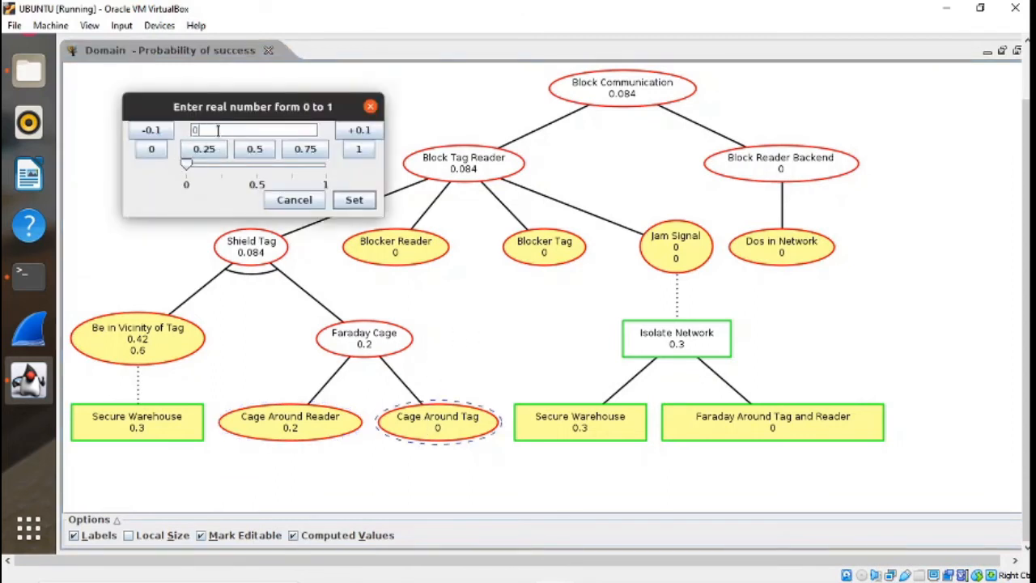
{"action": "type", "text": ".8"}
{"action": "key", "text": "Return"}
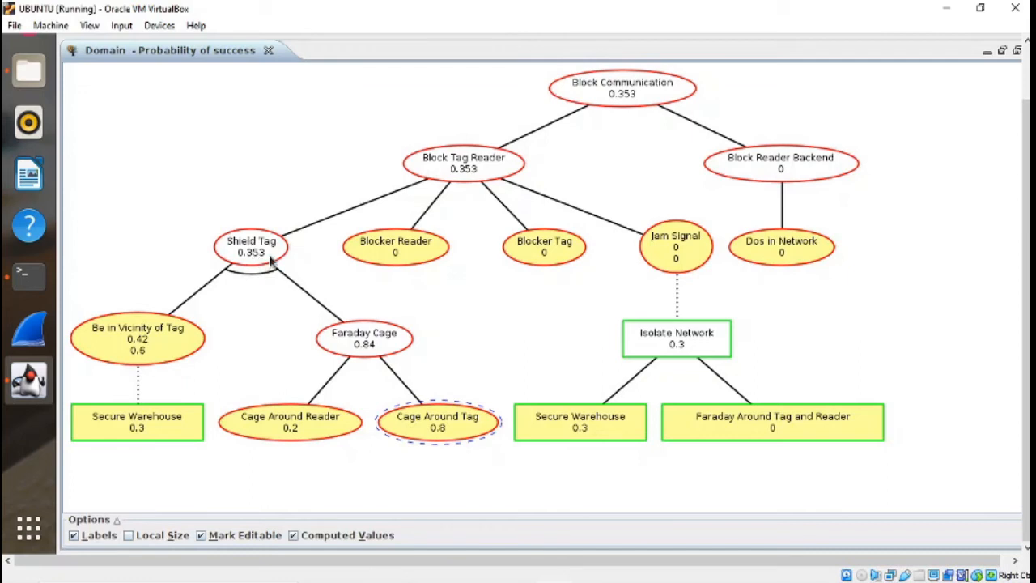
- Set the probability of the Blocker Reader node to 0.3
{"action": "double_click", "coordinate": [407, 263]}
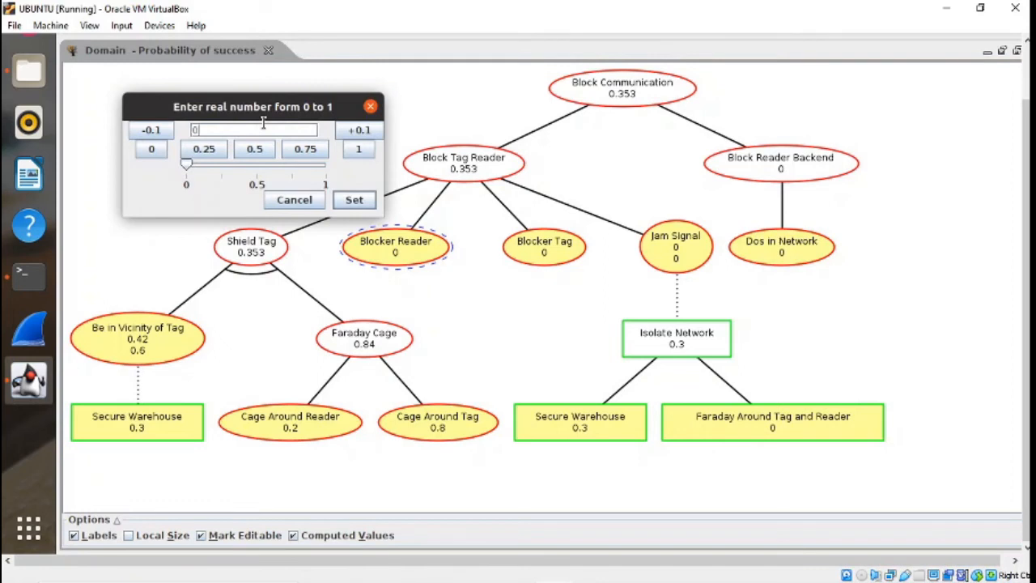
{"action": "type", "text": "0.3"}
{"action": "key", "text": "Return"}
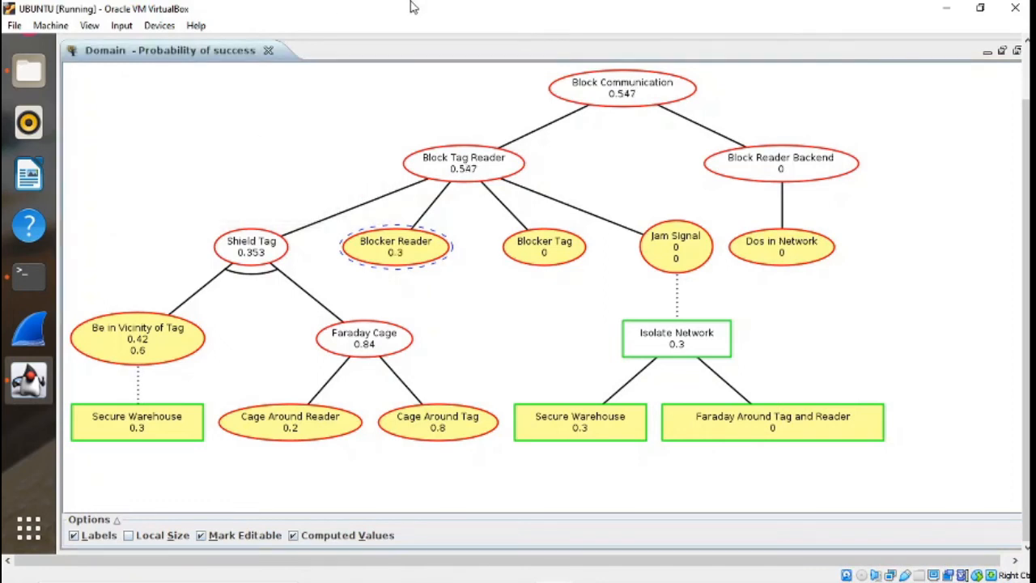
- Set the probabilities of the nodes under Block Tag Reader to 0.6 for Blocker Tag and 0.236 for Jam Signal
{"action": "double_click", "coordinate": [551, 255]}
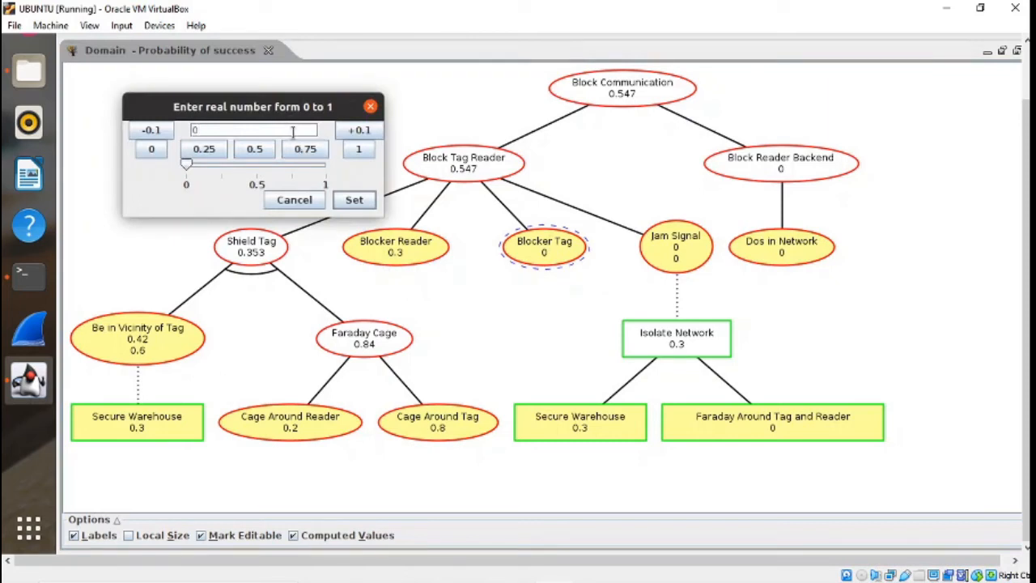
{"action": "type", "text": "0.6"}
{"action": "key", "text": "Return"}
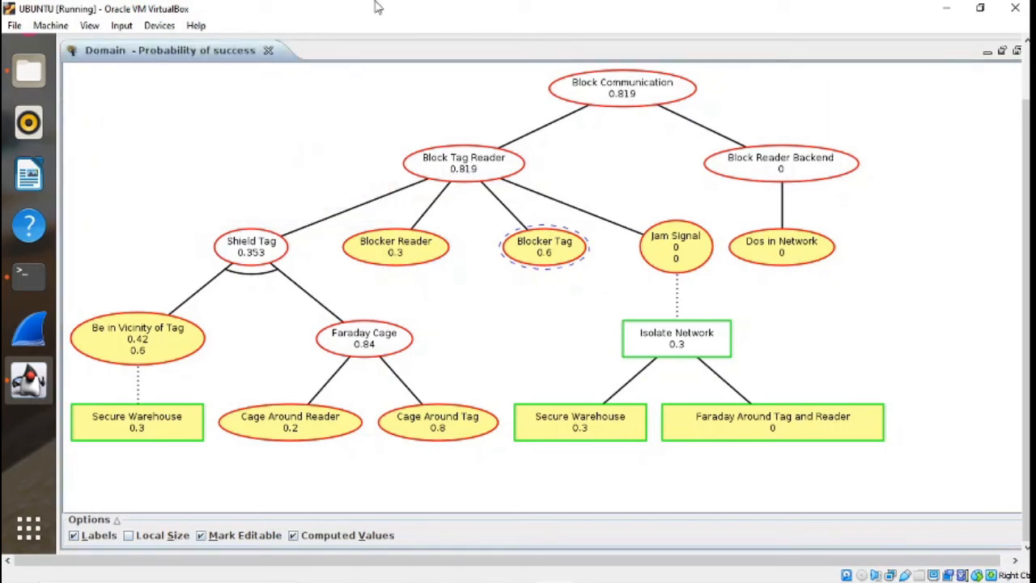
{"action": "double_click", "coordinate": [682, 235]}
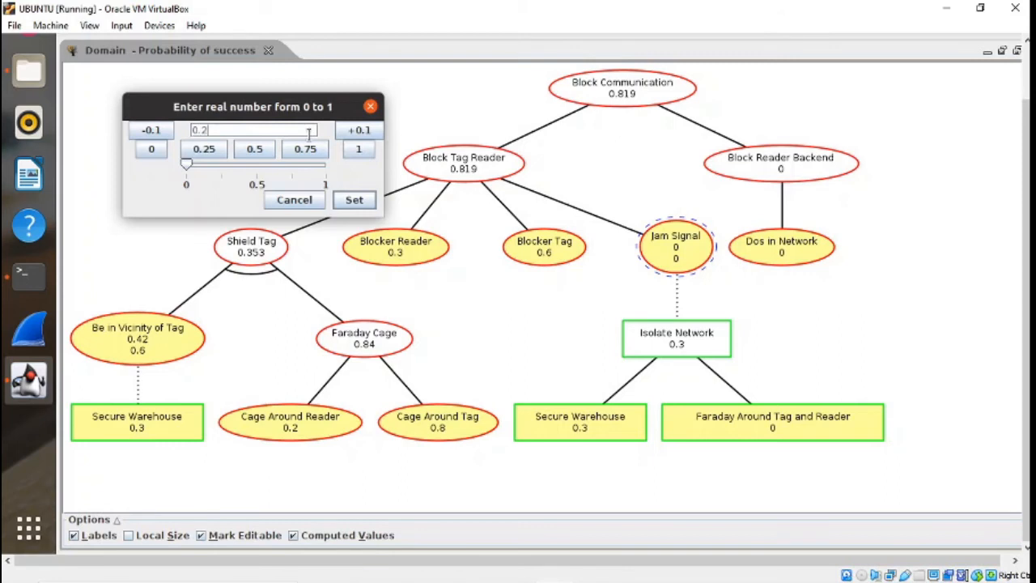
{"action": "key", "text": "Return"}
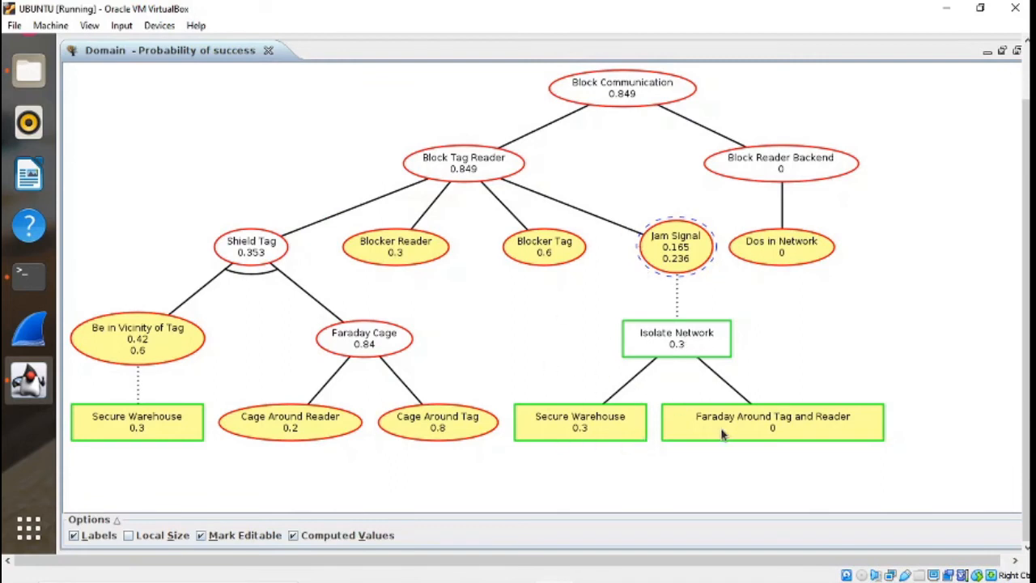
- Set the probabilities of Faraday Around Tag and Reader to 0.2 and Dos in Network to 0.45
{"action": "double_click", "coordinate": [767, 433]}
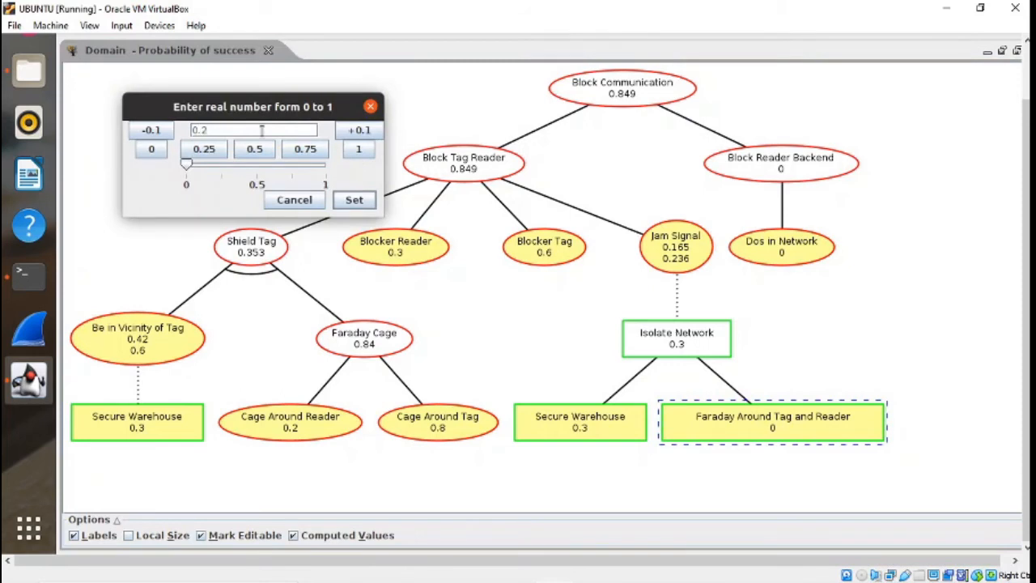
{"action": "key", "text": "Return"}
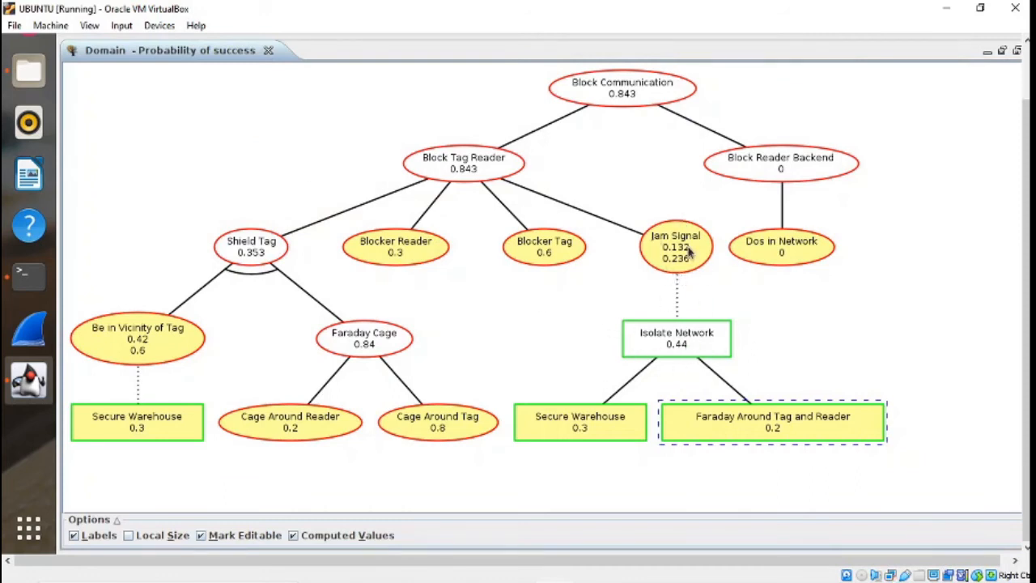
{"action": "double_click", "coordinate": [795, 252]}
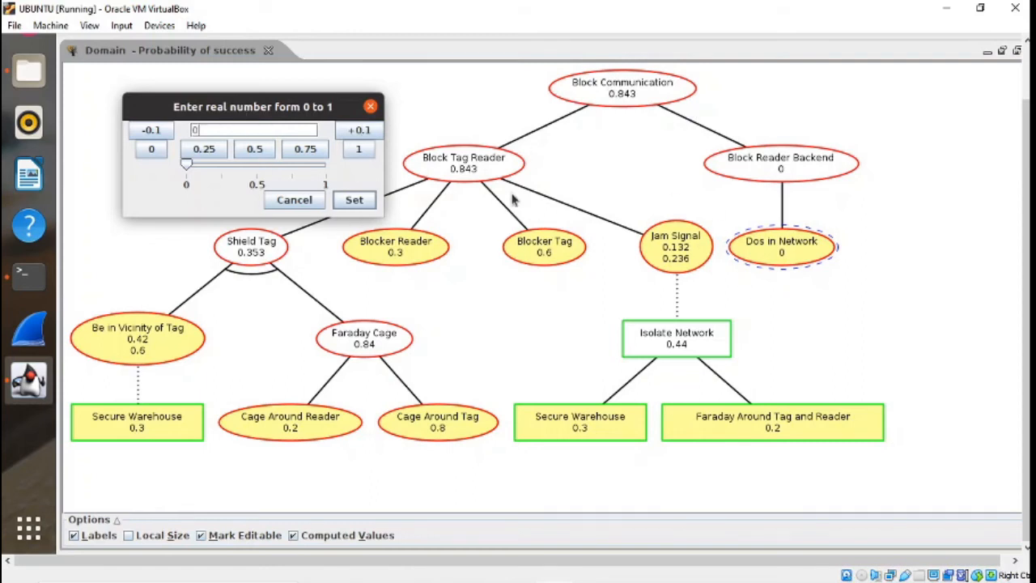
{"action": "key", "text": "Return"}
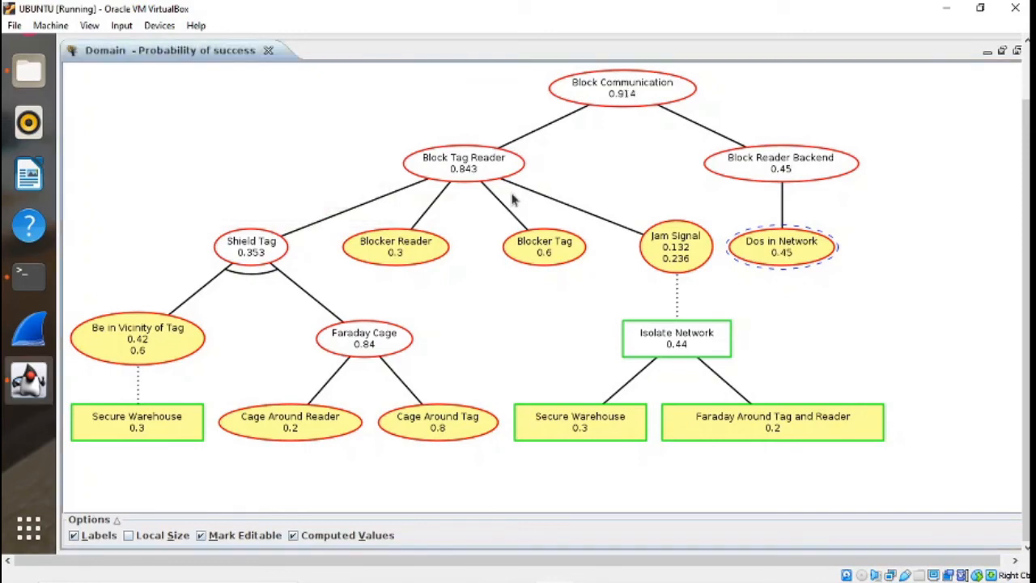
- Add the Overal maximal power consumption attribute domain to the tree
{"action": "scroll", "coordinate": [831, 267], "scroll_direction": "down", "scroll_amount": 3}
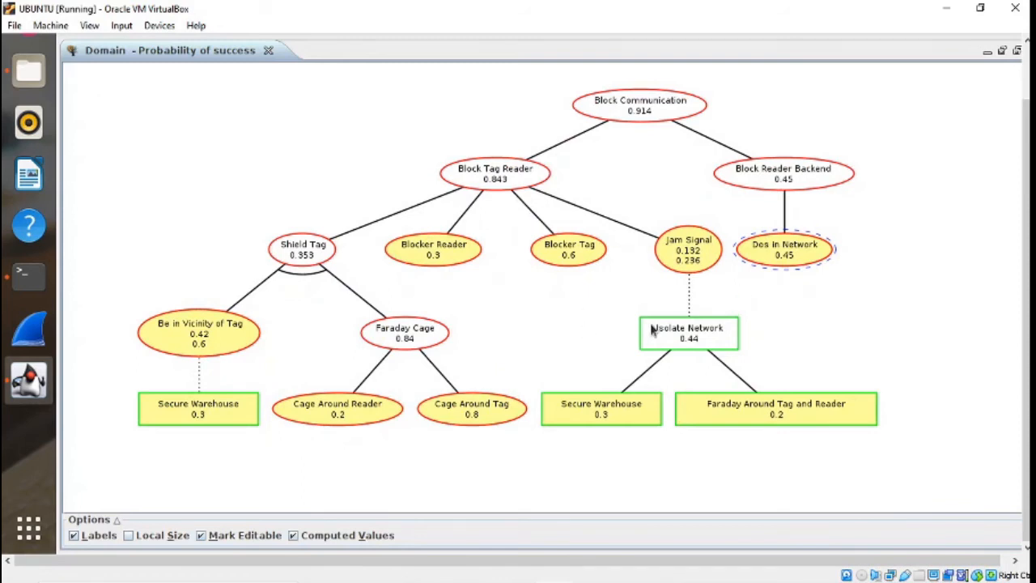
{"action": "left_click", "coordinate": [89, 27]}
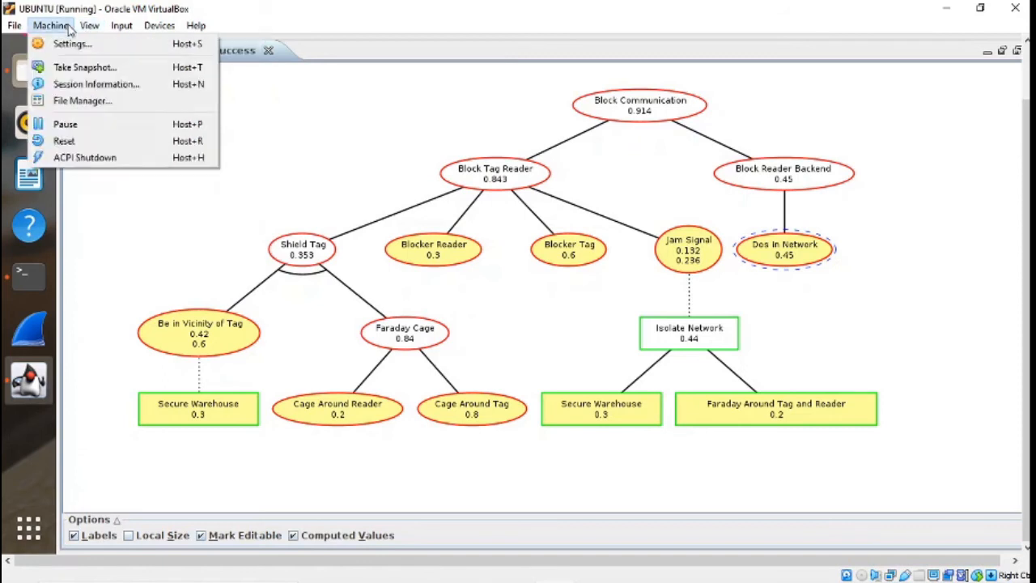
{"action": "left_click", "coordinate": [466, 179]}
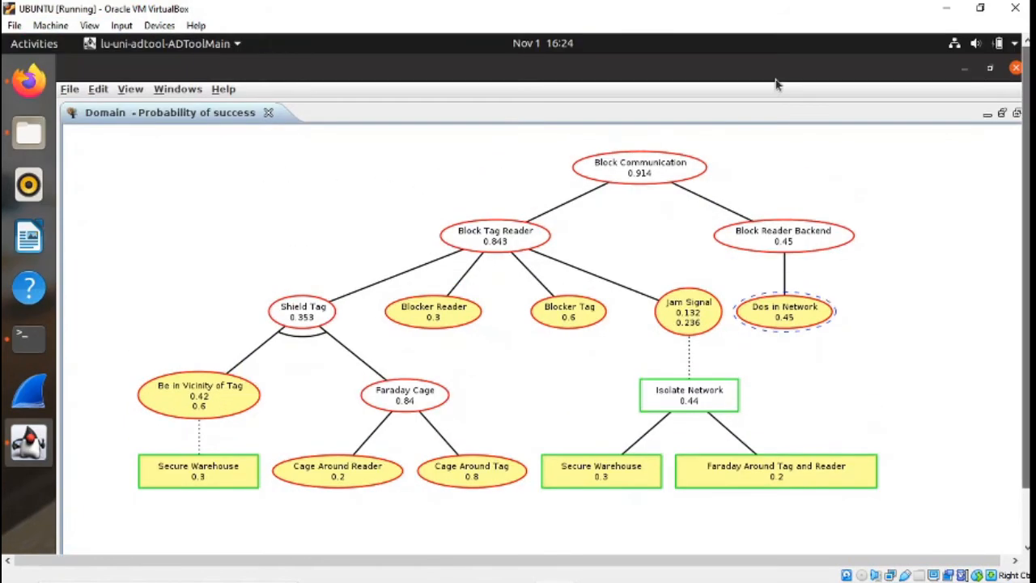
{"action": "left_click", "coordinate": [138, 92]}
{"action": "mouse_move", "coordinate": [98, 89]}
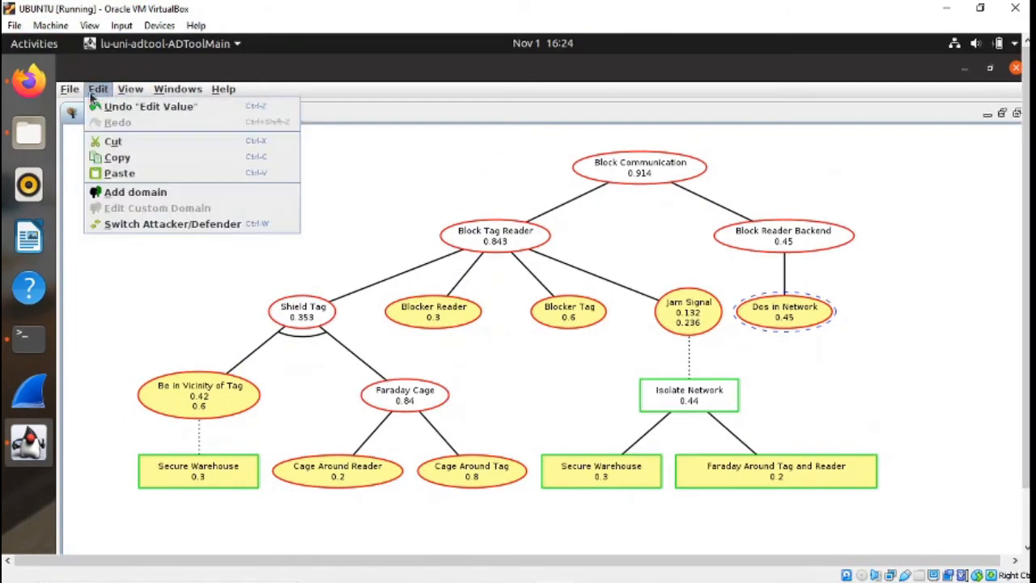
{"action": "left_click", "coordinate": [113, 191]}
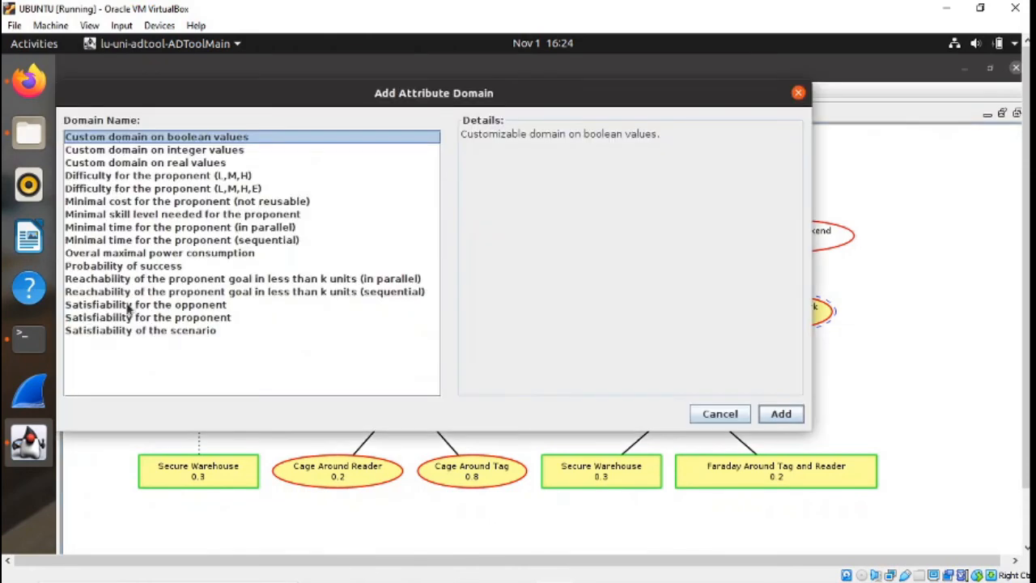
{"action": "left_click", "coordinate": [142, 254]}
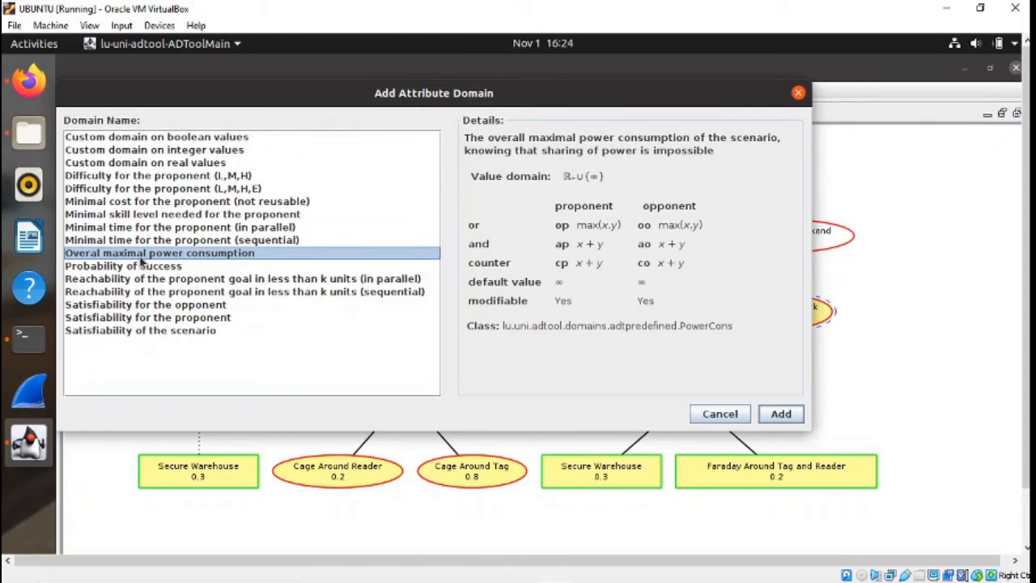
{"action": "double_click", "coordinate": [141, 255]}
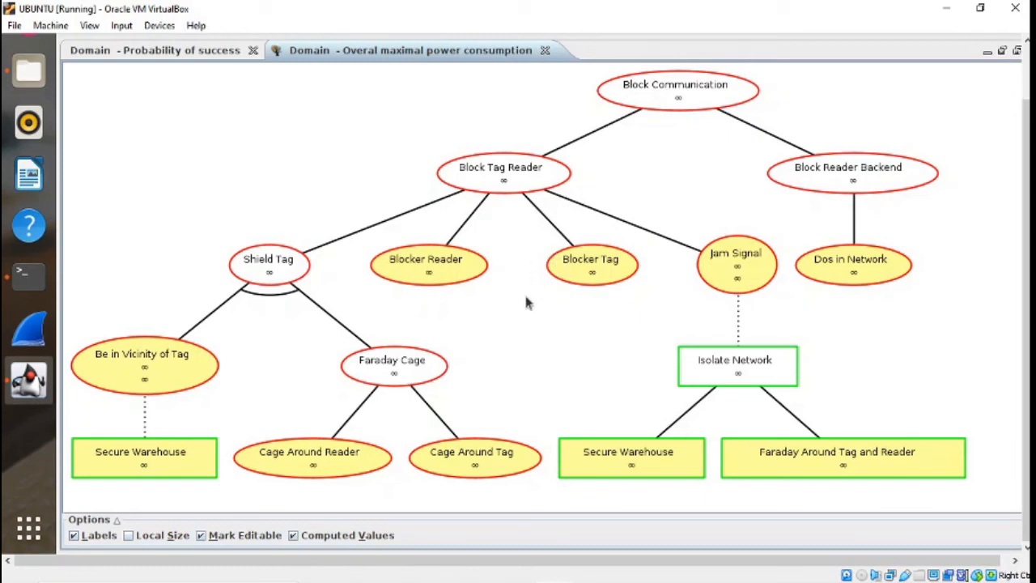
- Set the power consumption of both Be in Vicinity of Tag and the Secure Warehouse node beneath it to 20
{"action": "double_click", "coordinate": [122, 468]}
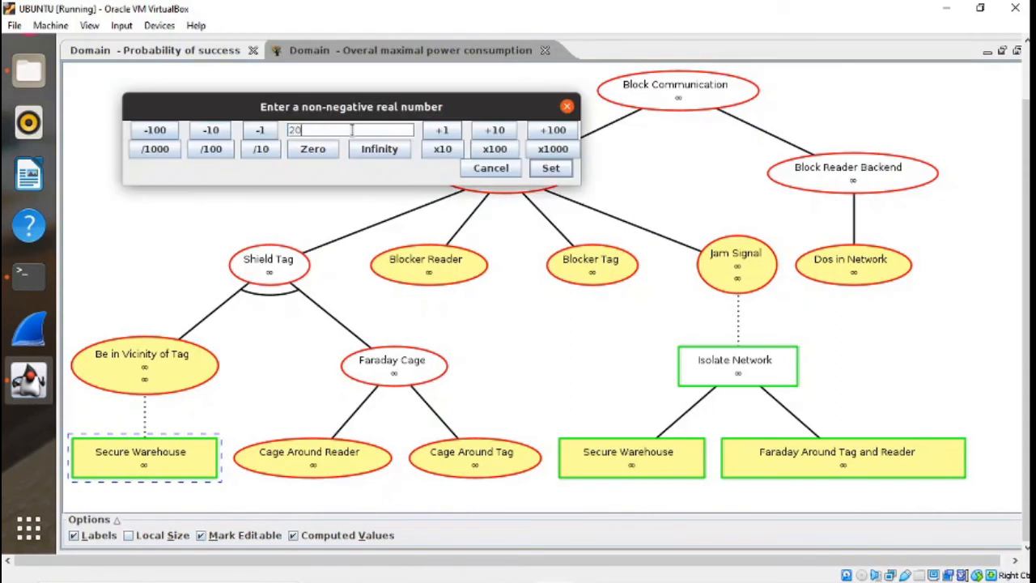
{"action": "key", "text": "Return"}
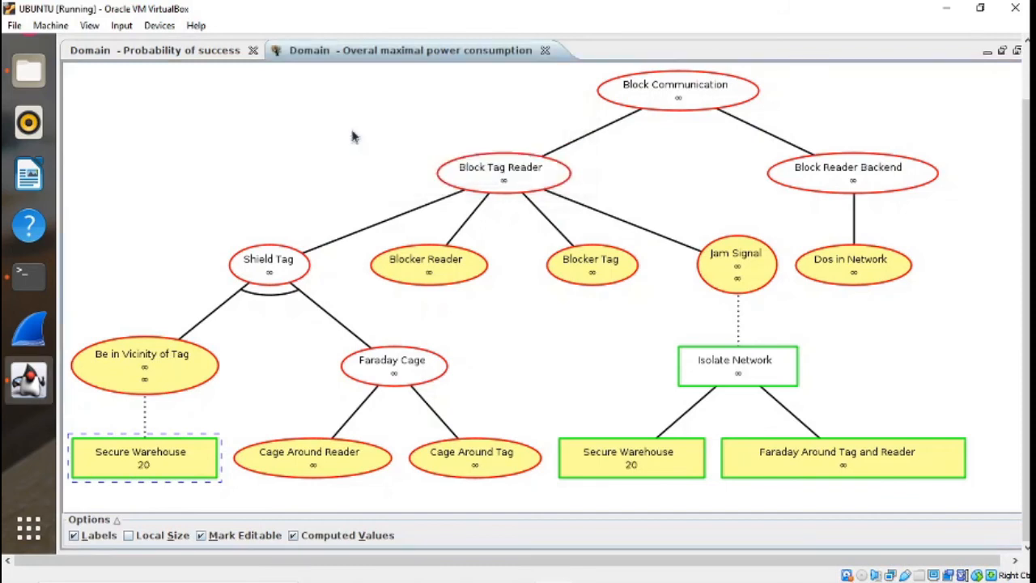
{"action": "left_click", "coordinate": [171, 383]}
{"action": "double_click", "coordinate": [171, 384]}
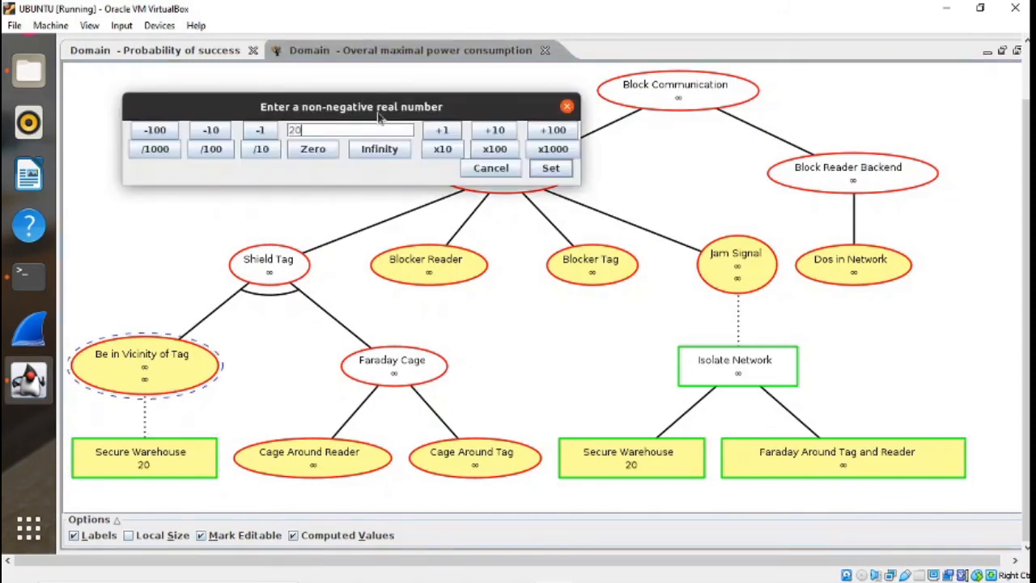
{"action": "type", "text": "40"}
{"action": "key", "text": "Return"}
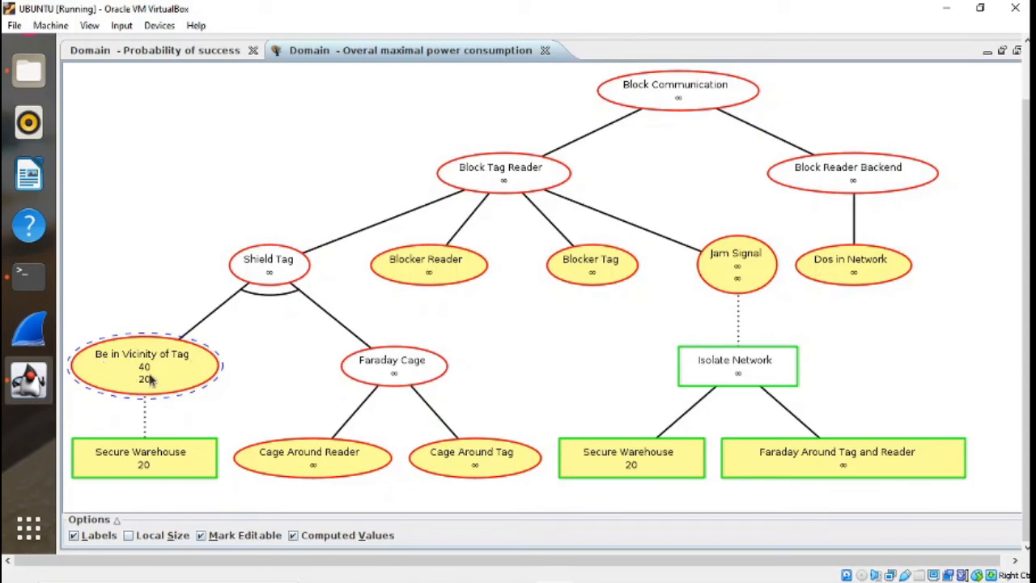
- Set the power consumption of the nodes under Faraday Cage to 56 for Cage Around Reader and 45 for Cage Around Tag
{"action": "left_click", "coordinate": [351, 459]}
{"action": "double_click", "coordinate": [351, 460]}
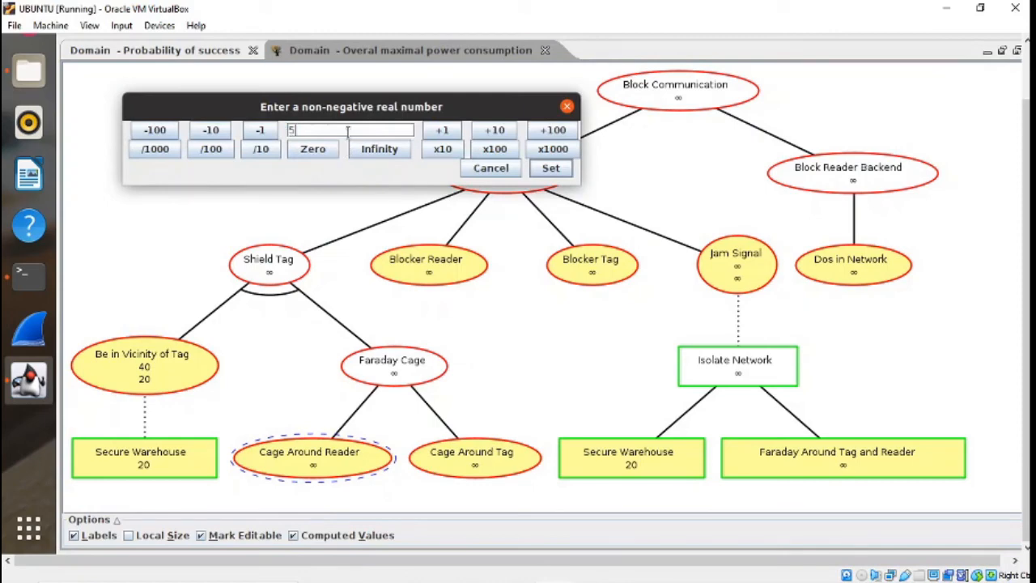
{"action": "key", "text": "Return"}
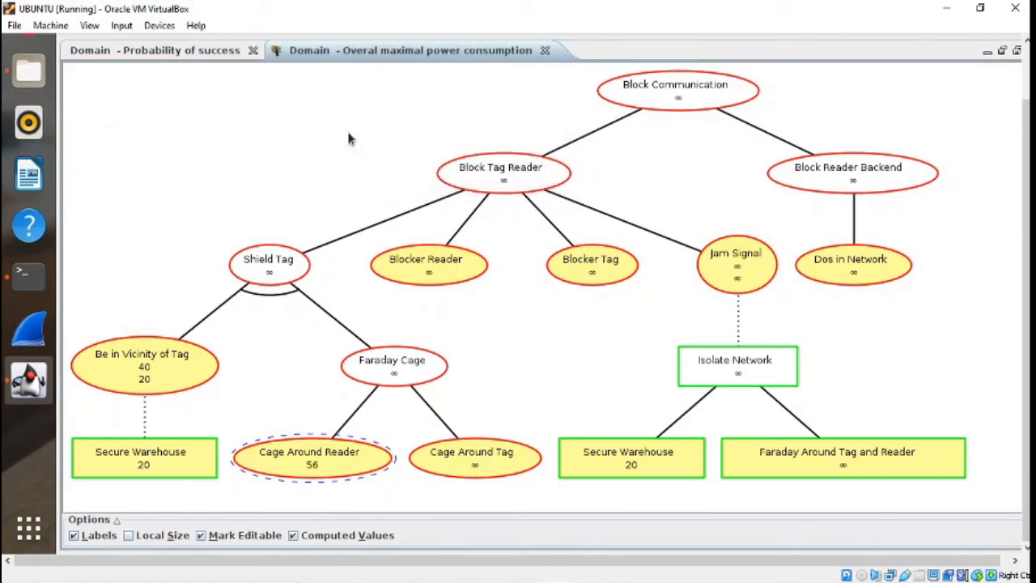
{"action": "left_click", "coordinate": [473, 460]}
{"action": "double_click", "coordinate": [474, 461]}
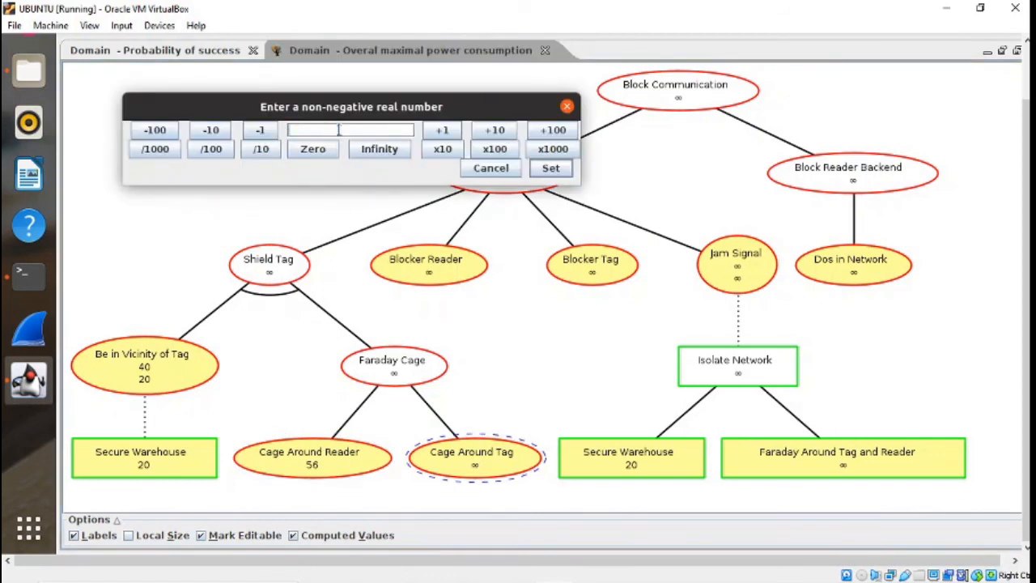
{"action": "key", "text": "Return"}
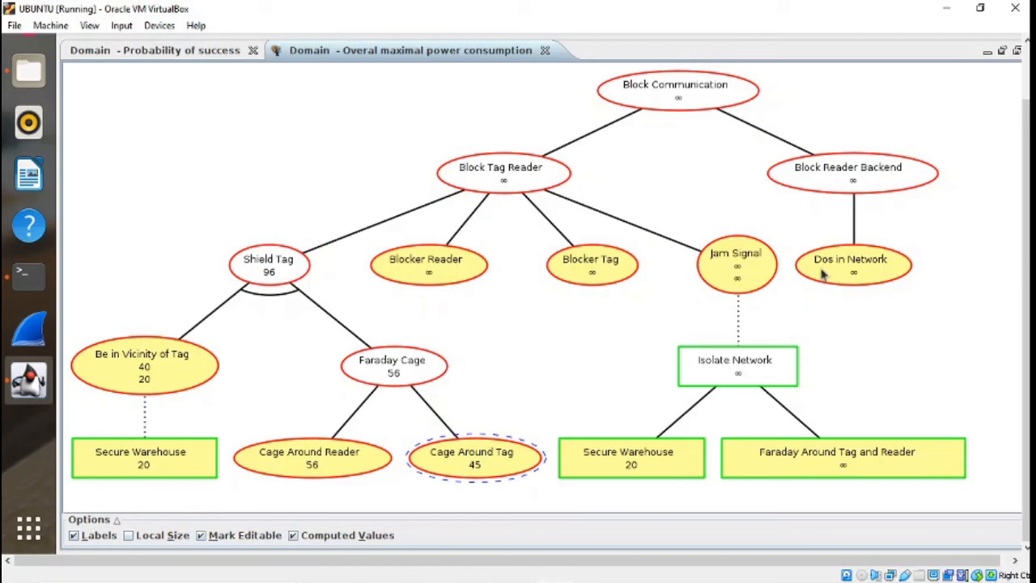
- Set the power consumption of the Jam Signal node to 67
{"action": "double_click", "coordinate": [748, 271]}
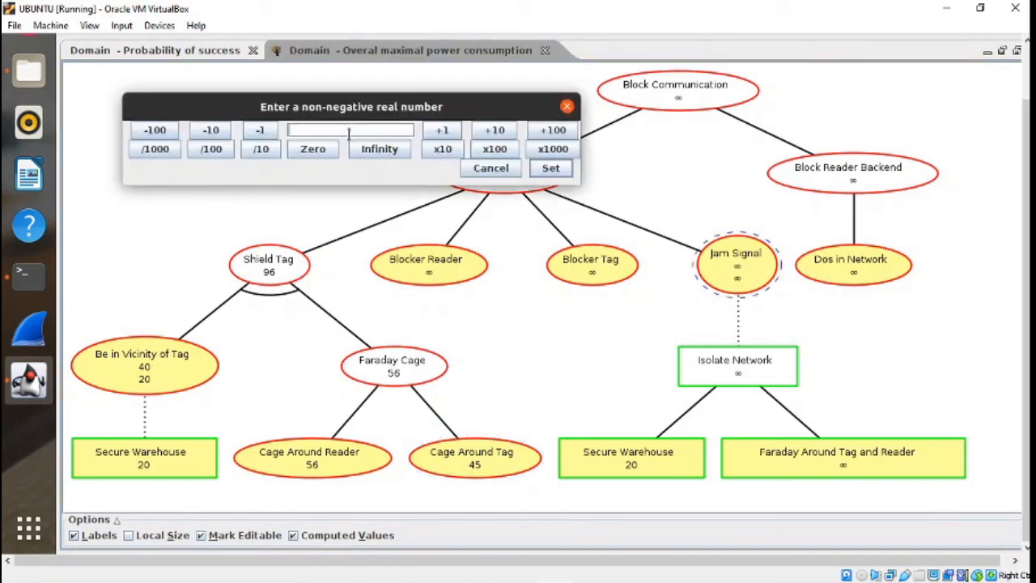
{"action": "type", "text": "67"}
{"action": "key", "text": "Return"}
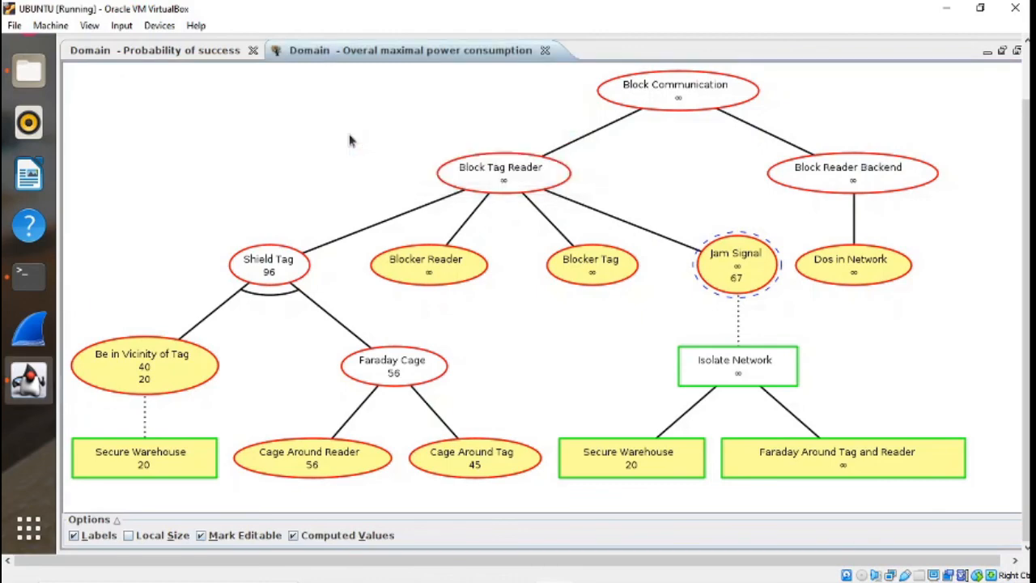
- Set the power consumption of Blocker Tag to 45 and Blocker Reader to 90
{"action": "left_click", "coordinate": [609, 277]}
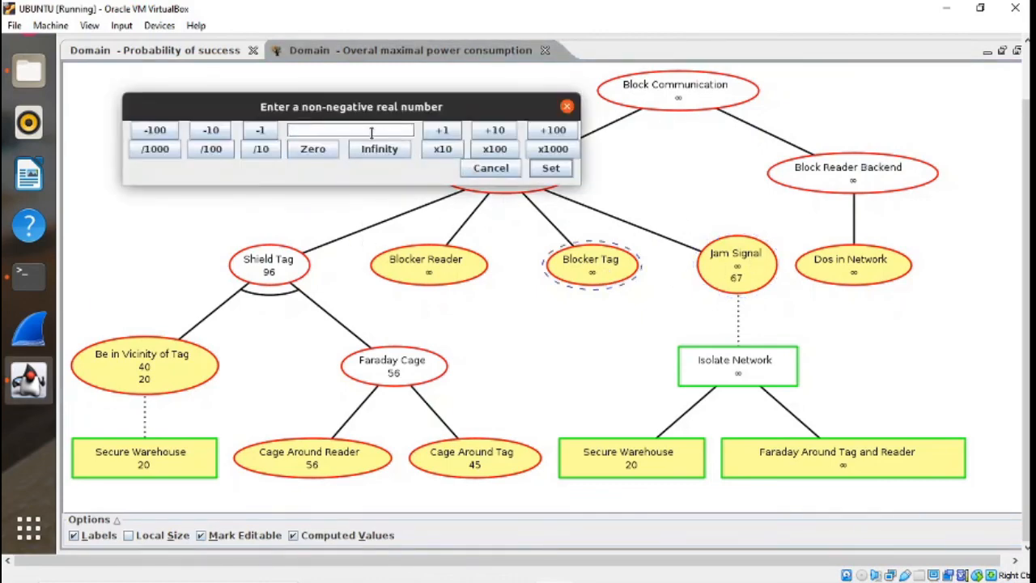
{"action": "key", "text": "Return"}
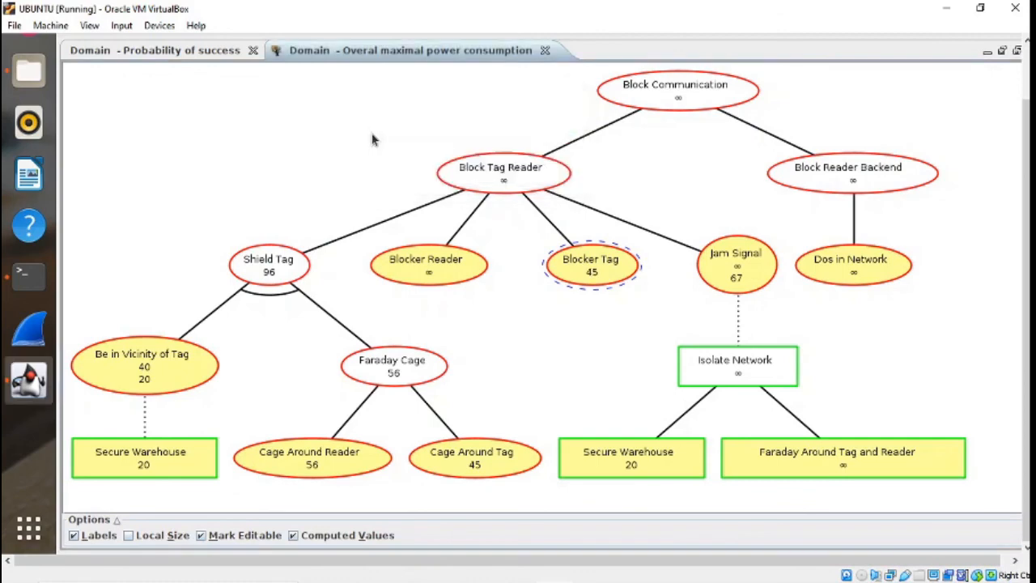
{"action": "left_click", "coordinate": [399, 273]}
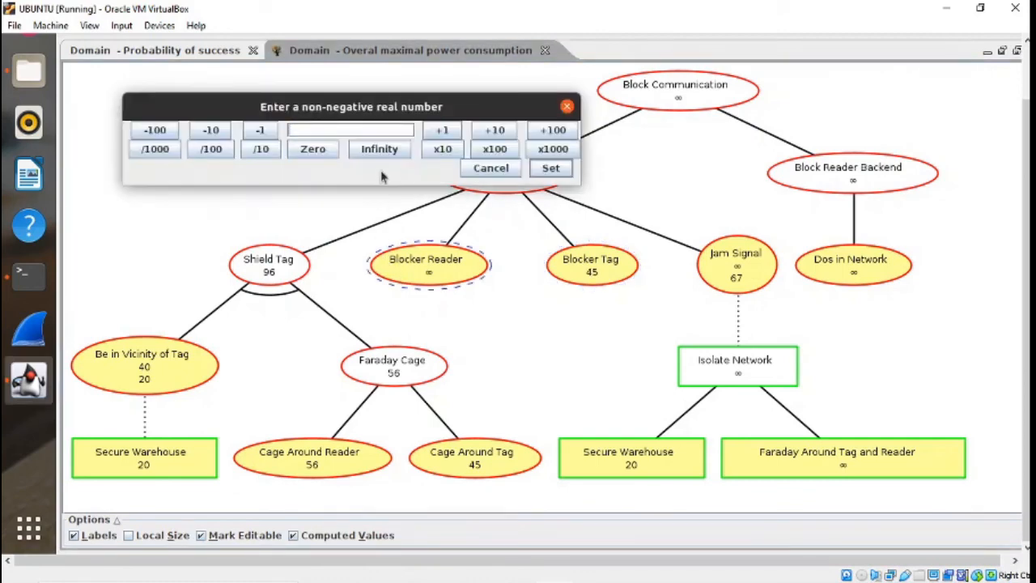
{"action": "key", "text": "Return"}
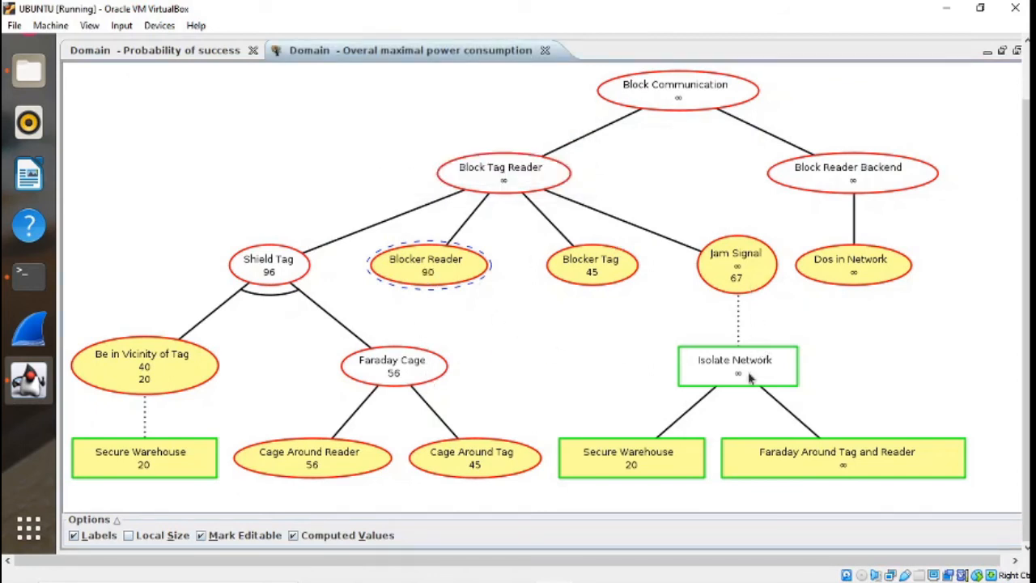
- Set the power consumption of Faraday Around Tag and Reader to 23 and Dos in Network to 56
{"action": "left_click", "coordinate": [797, 458]}
{"action": "double_click", "coordinate": [797, 458]}
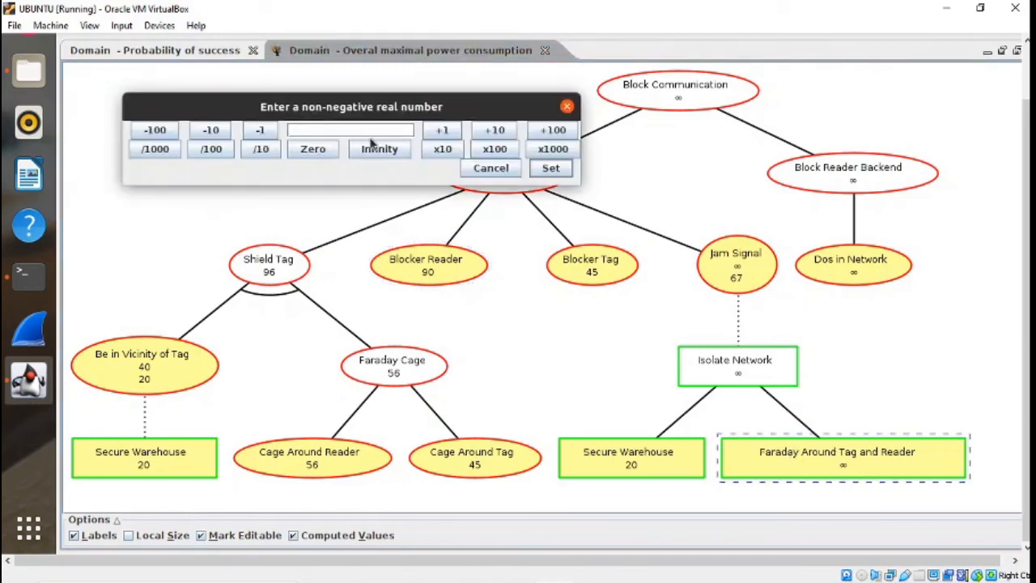
{"action": "key", "text": "Return"}
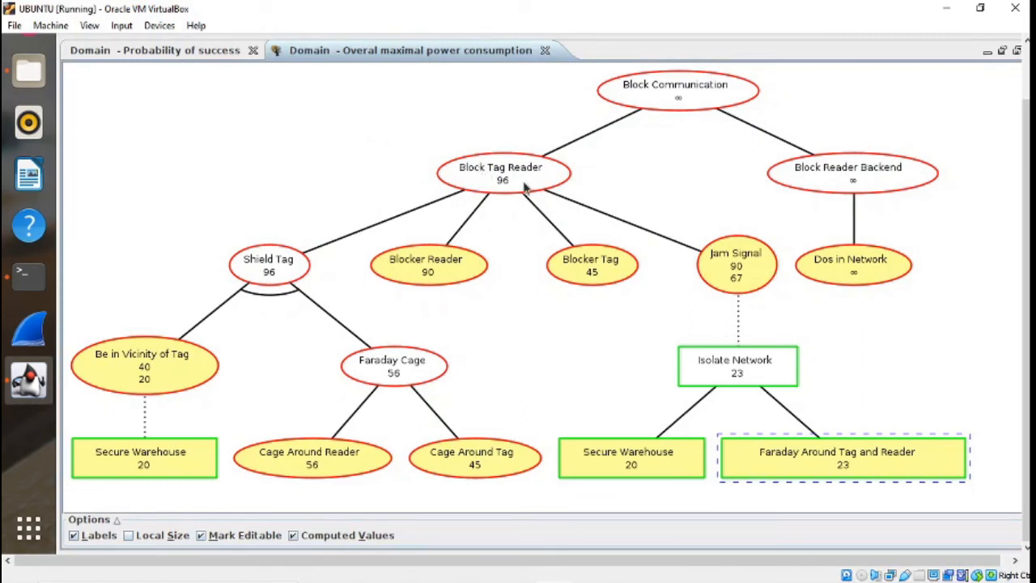
{"action": "double_click", "coordinate": [868, 276]}
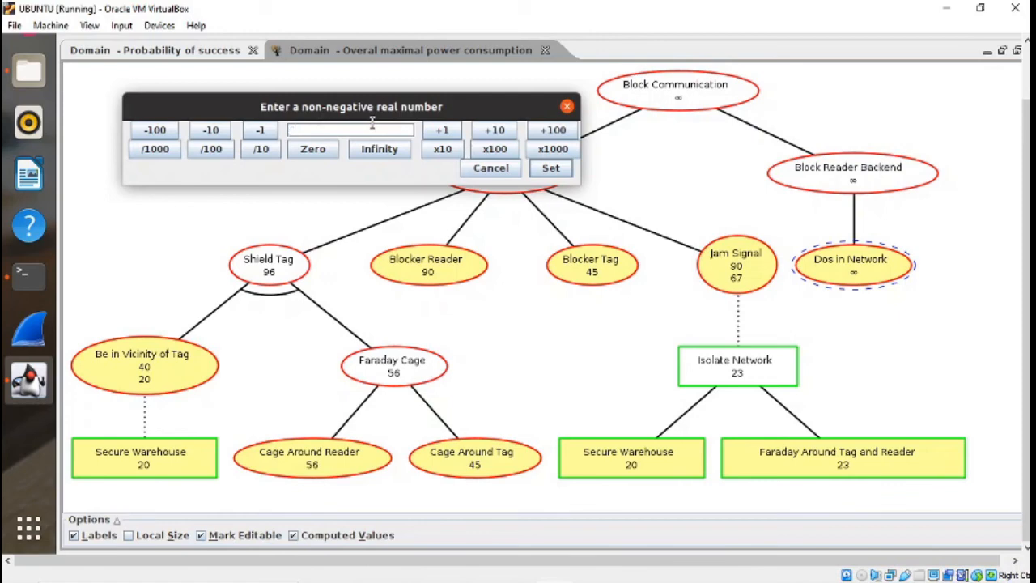
{"action": "key", "text": "Return"}
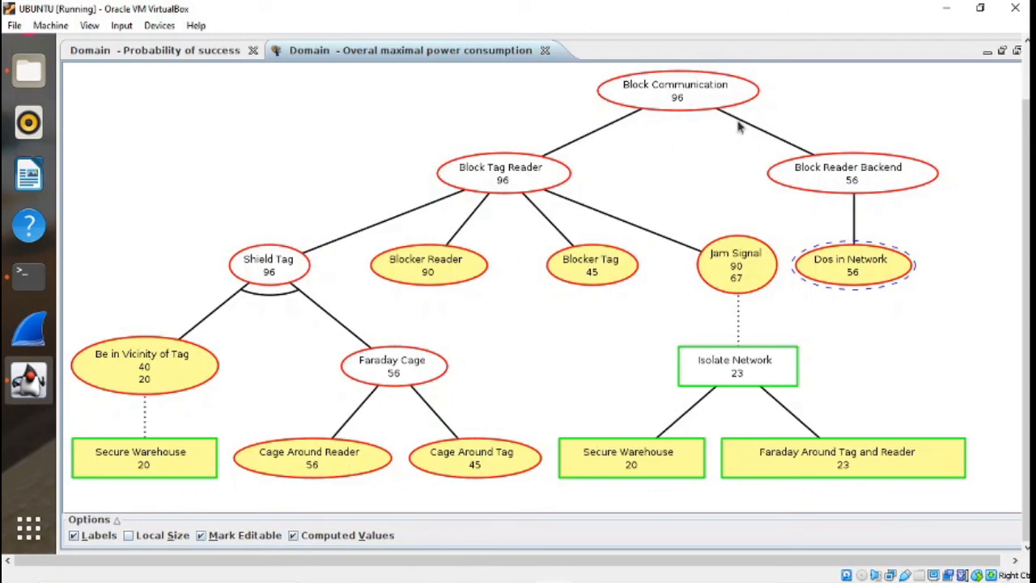
{"action": "left_click", "coordinate": [675, 108]}
{"action": "scroll", "coordinate": [658, 213], "scroll_direction": "up", "scroll_amount": 3}
{"action": "scroll", "coordinate": [659, 217], "scroll_direction": "down", "scroll_amount": 5}
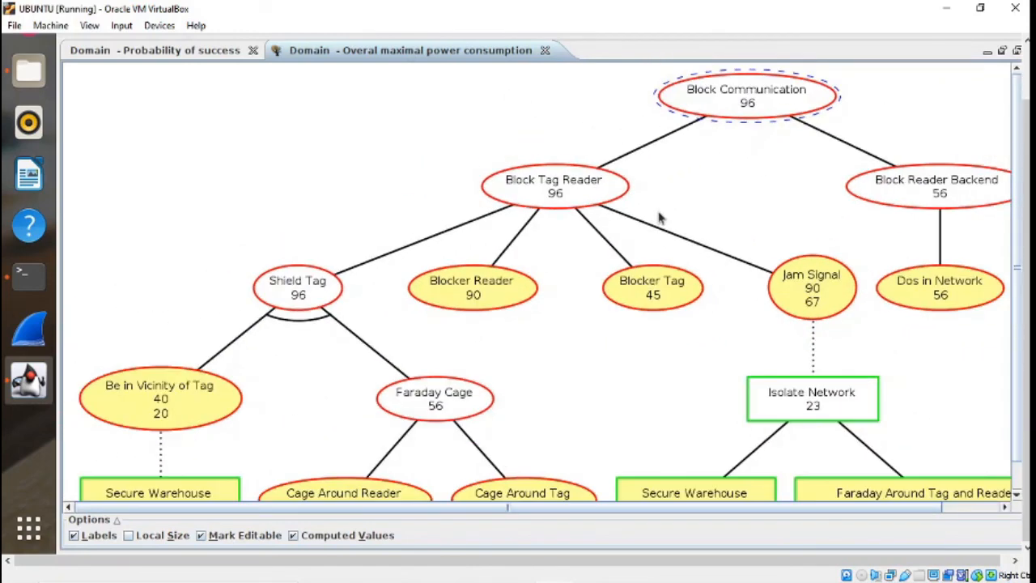
{"action": "scroll", "coordinate": [660, 217], "scroll_direction": "down", "scroll_amount": 1}
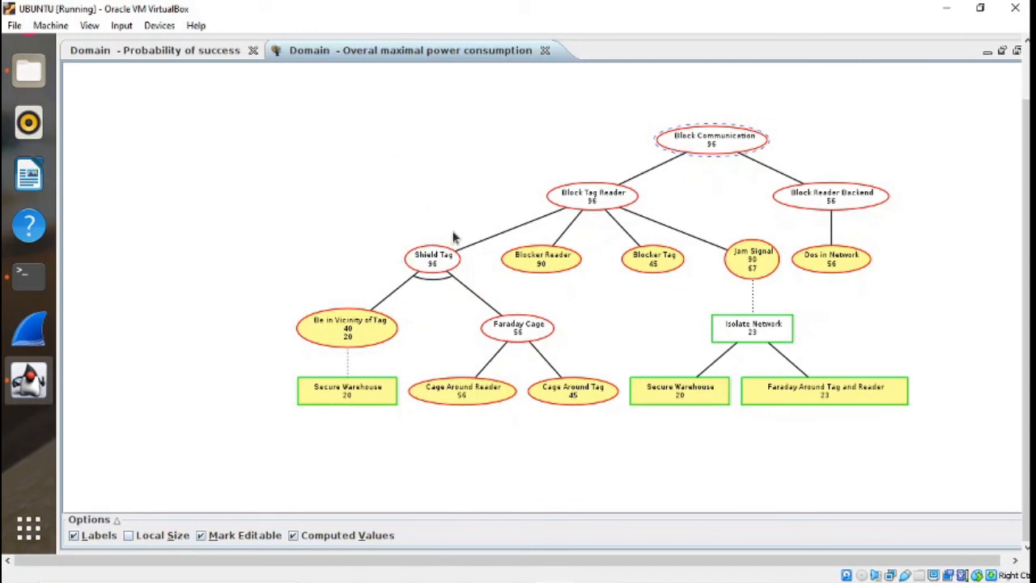
- Display the Probability of success domain tree and enlarge it to examine the node values
{"action": "left_click", "coordinate": [121, 53]}
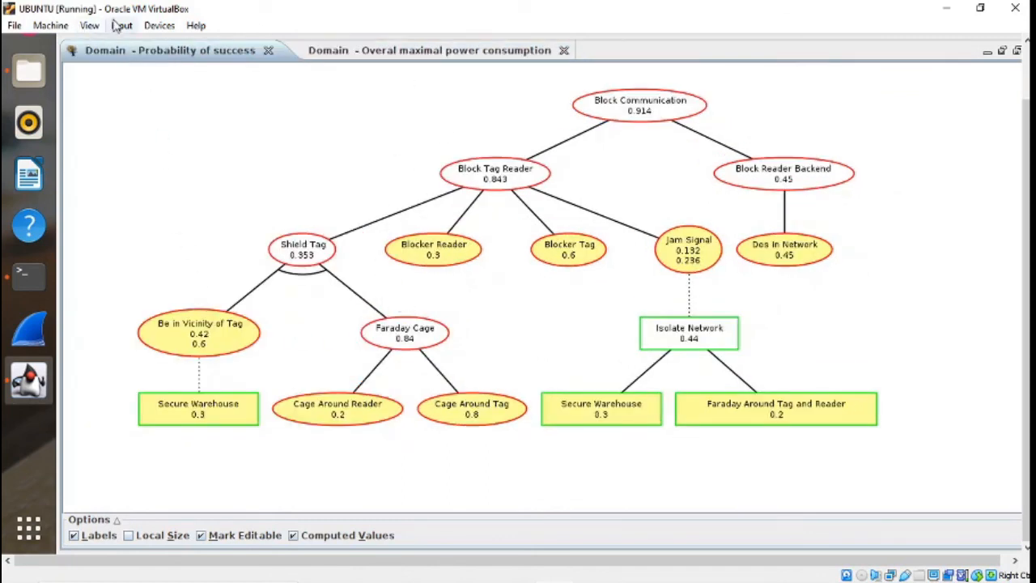
{"action": "scroll", "coordinate": [170, 267], "scroll_direction": "up", "scroll_amount": 3}
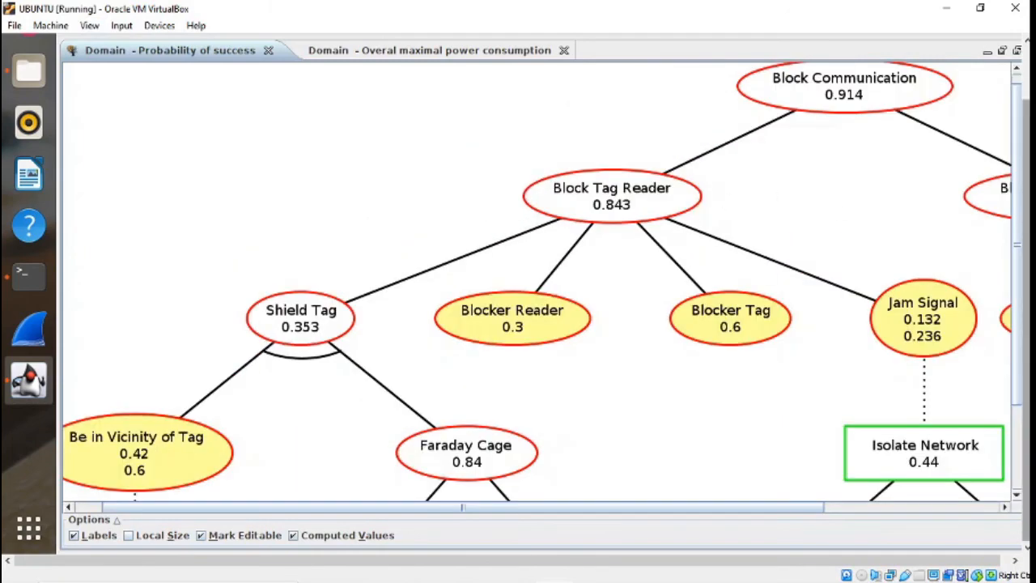
{"action": "left_click_drag", "start_coordinate": [1026, 356], "coordinate": [1009, 238]}
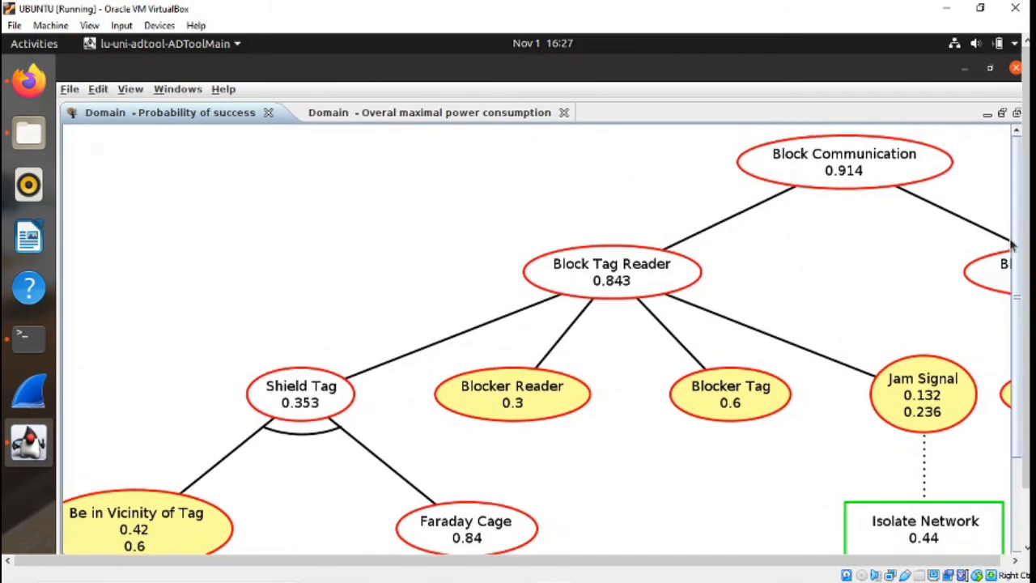
- Show the Message Log and the Valuations View, with the domain panel restored from its maximized size
{"action": "left_click", "coordinate": [131, 89]}
{"action": "mouse_move", "coordinate": [176, 95]}
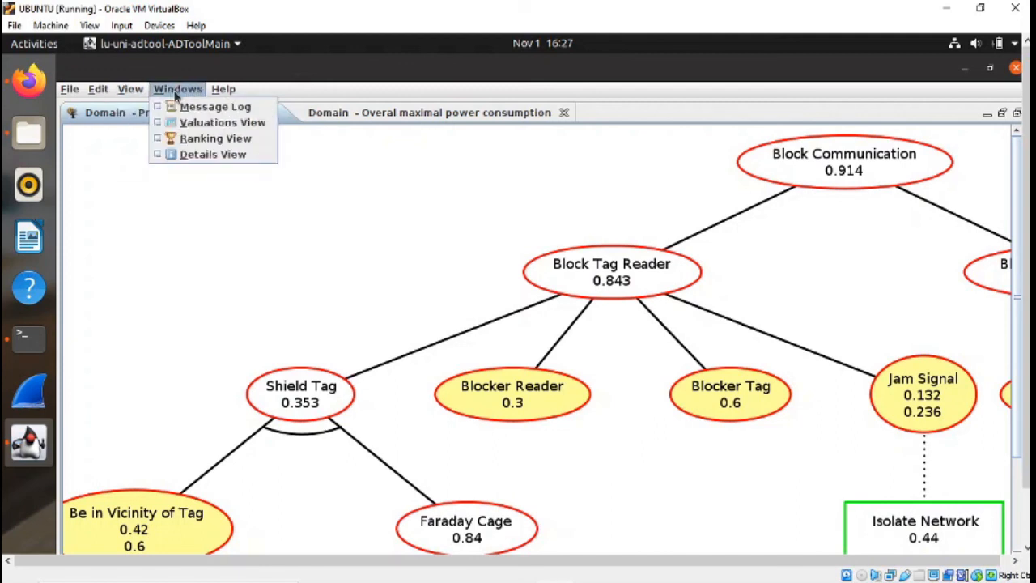
{"action": "left_click", "coordinate": [159, 108]}
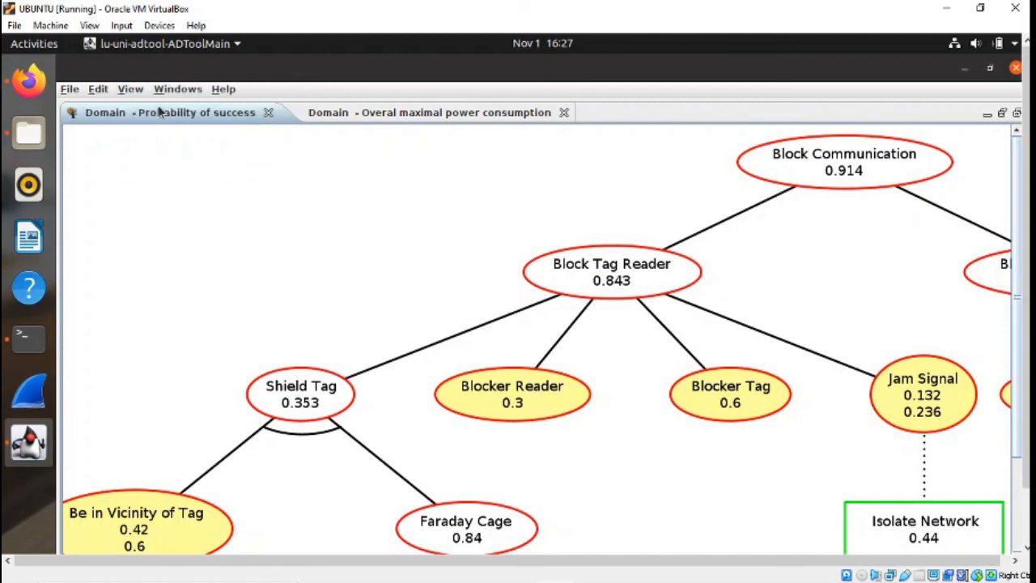
{"action": "left_click", "coordinate": [1004, 114]}
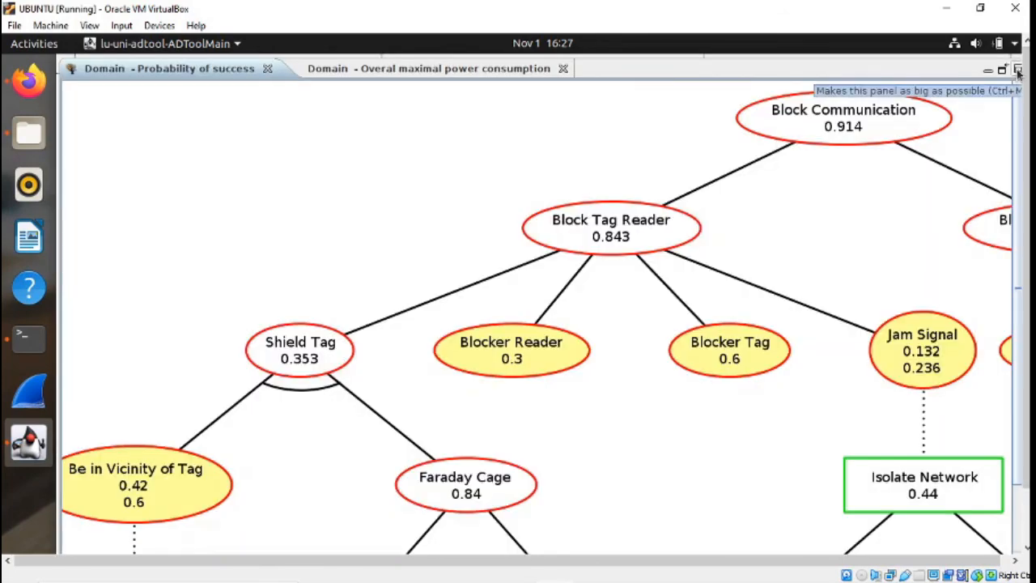
{"action": "left_click", "coordinate": [1017, 72]}
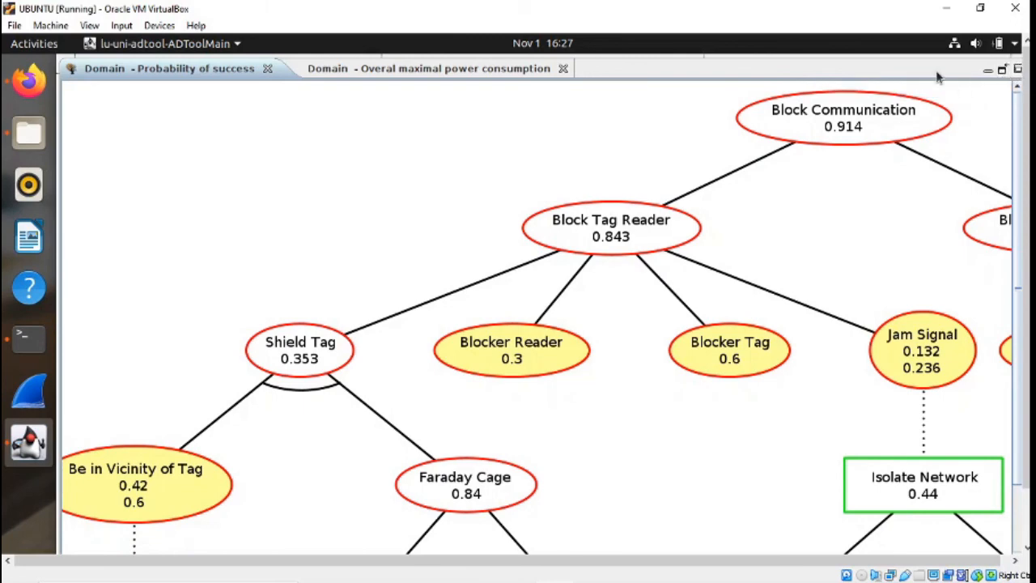
{"action": "left_click", "coordinate": [1004, 70]}
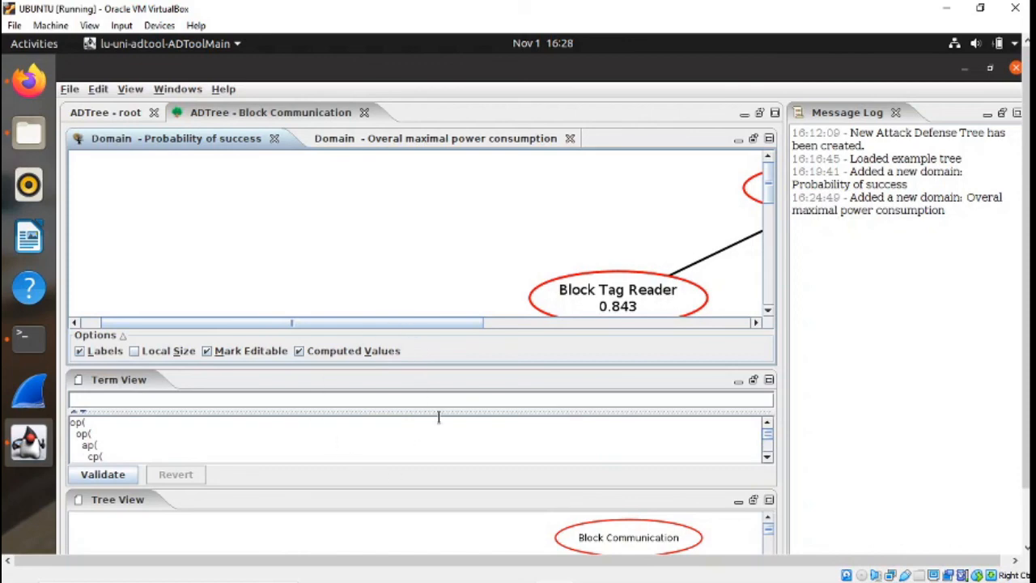
{"action": "left_click", "coordinate": [177, 89]}
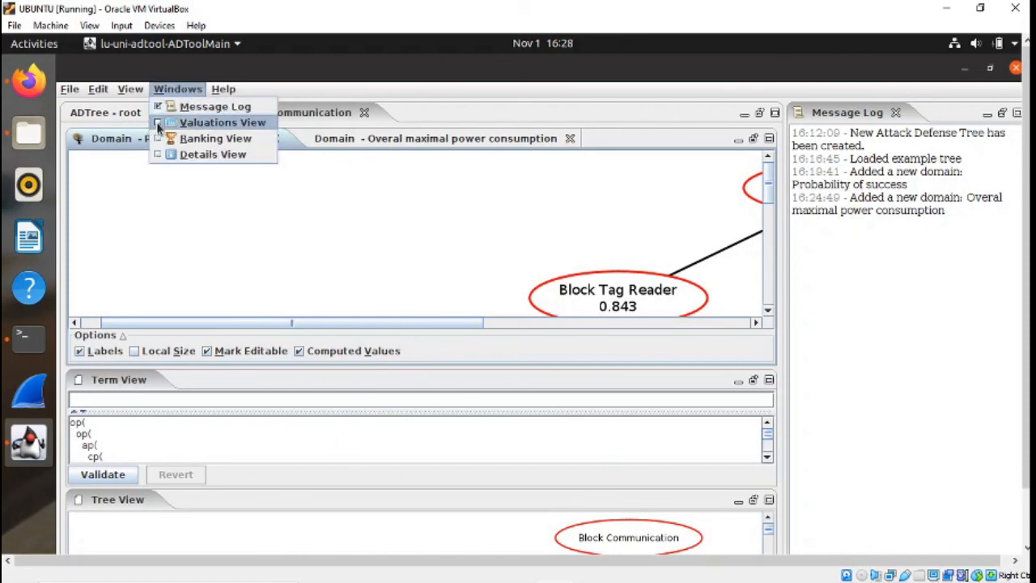
{"action": "left_click", "coordinate": [186, 122]}
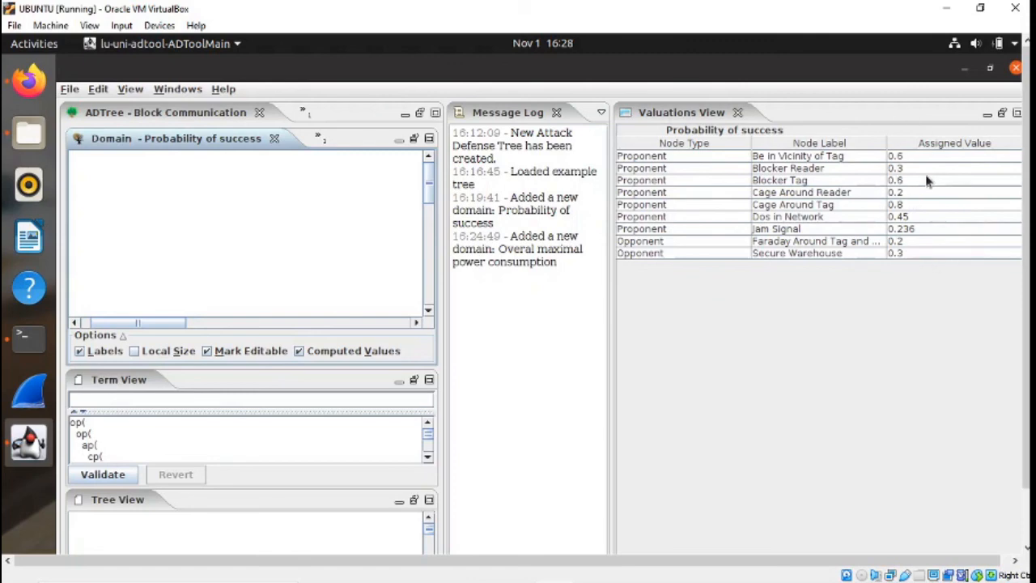
- Check the Ranking View for the Probability of success domain and close it again
{"action": "left_click", "coordinate": [175, 93]}
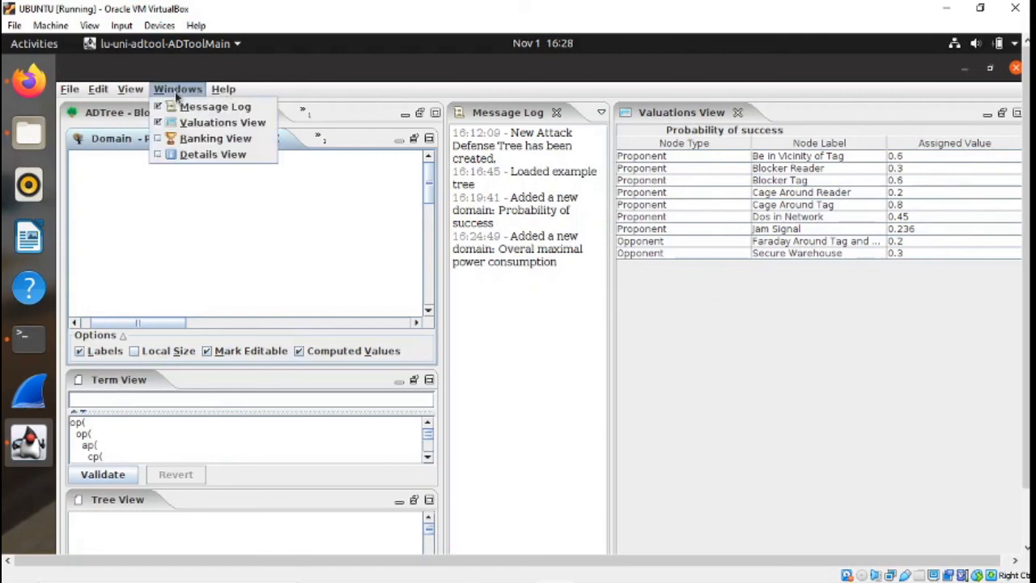
{"action": "left_click", "coordinate": [161, 140]}
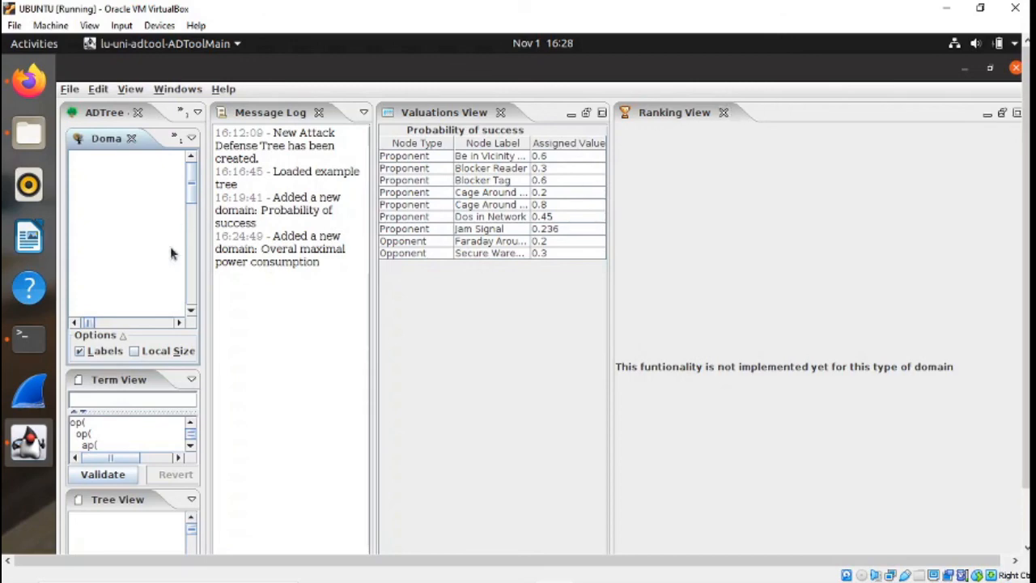
{"action": "left_click", "coordinate": [723, 112]}
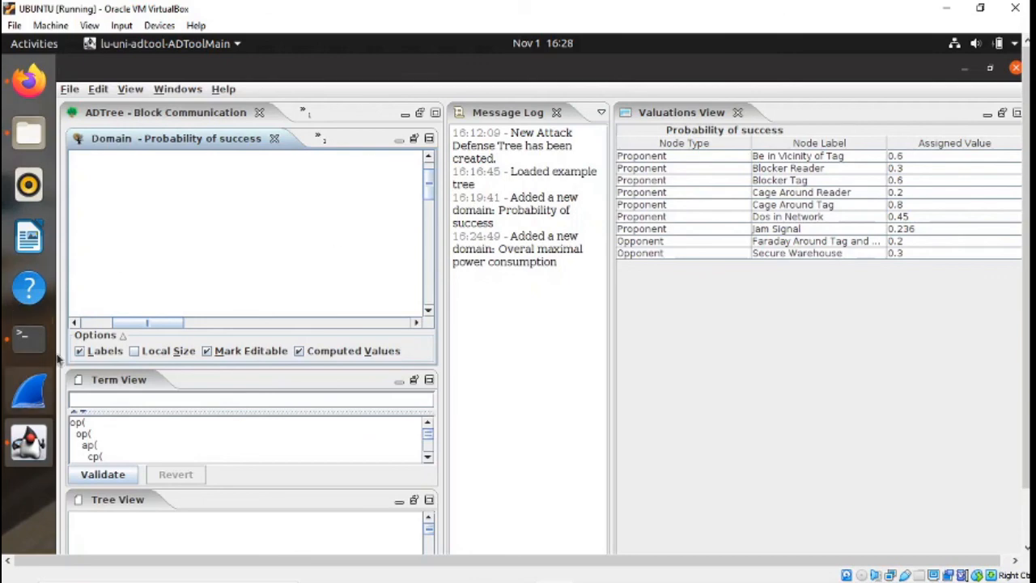
{"action": "left_click", "coordinate": [534, 441]}
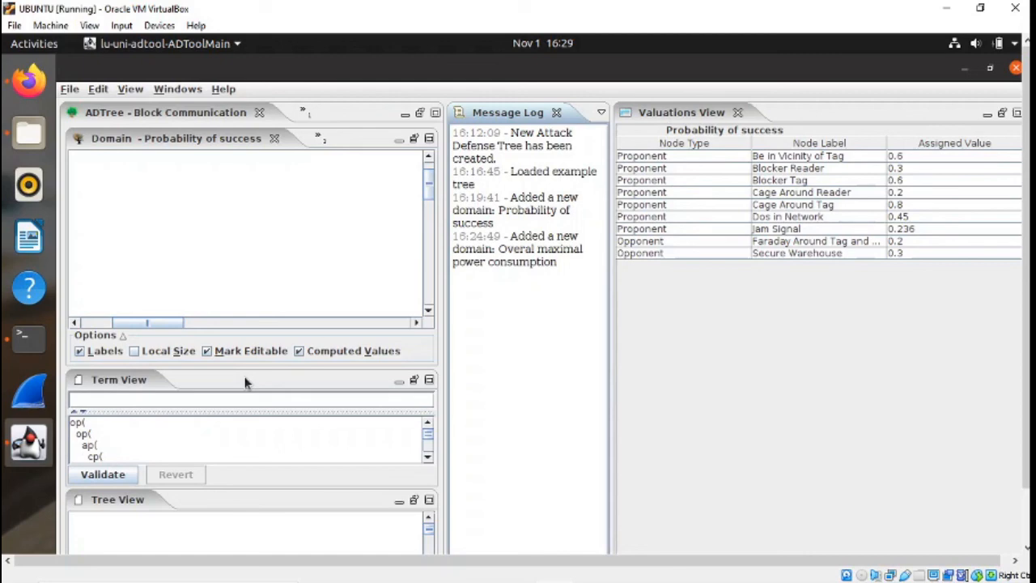
- Export the tree as a PNG image named Block_Communication.png to the Downloads folder
{"action": "left_click", "coordinate": [70, 90]}
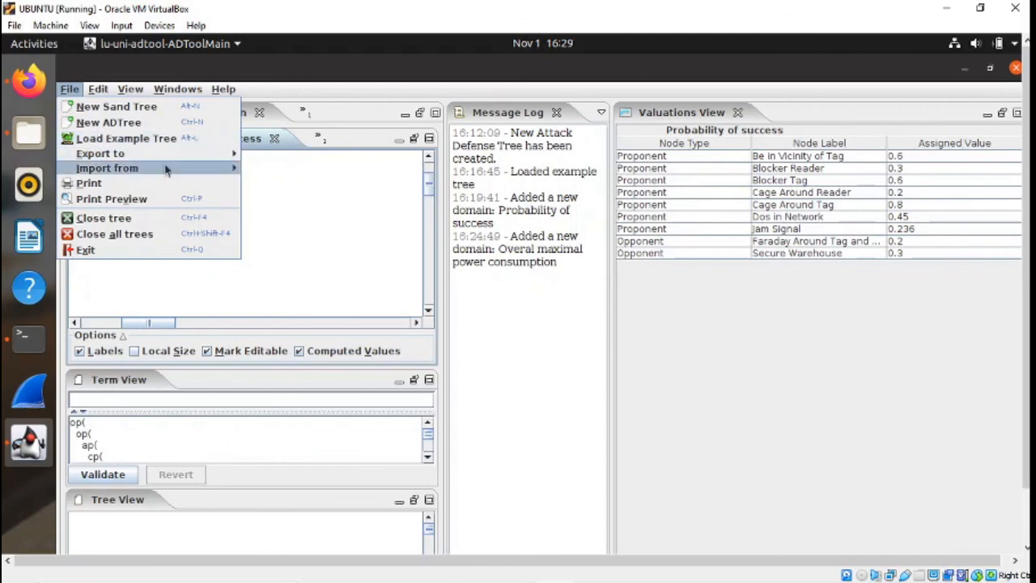
{"action": "mouse_move", "coordinate": [165, 166]}
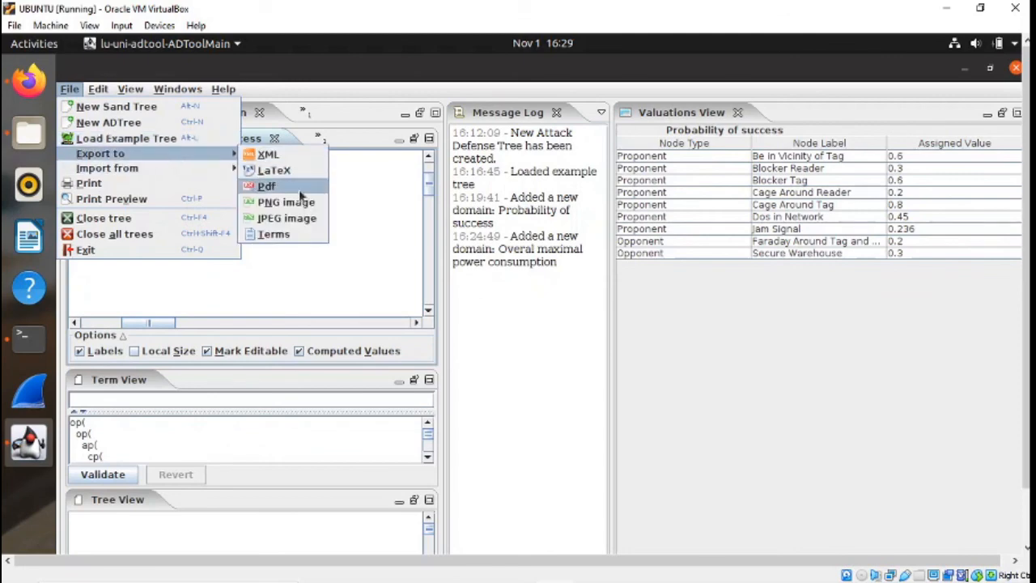
{"action": "left_click", "coordinate": [300, 207]}
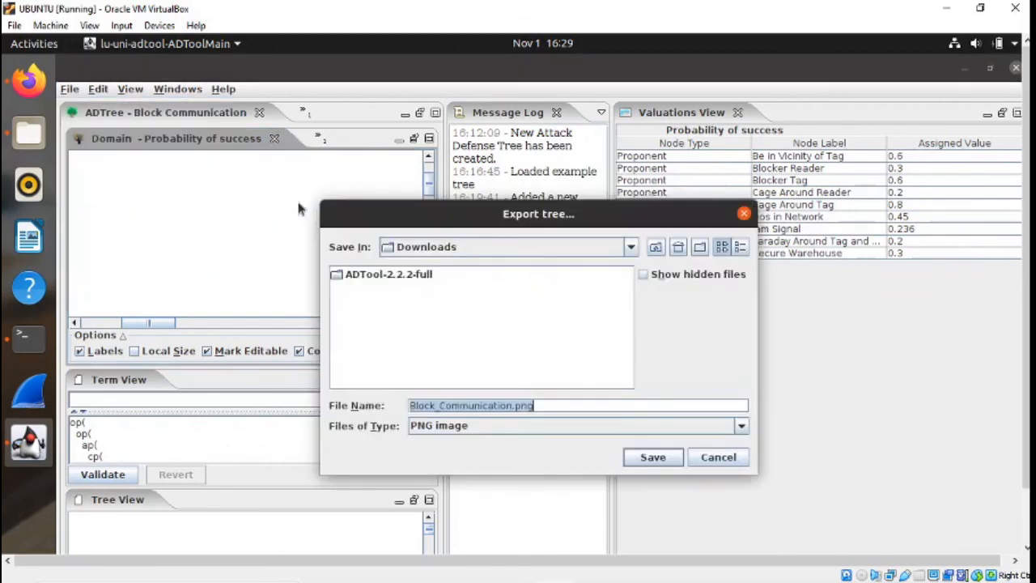
{"action": "left_click", "coordinate": [636, 458]}
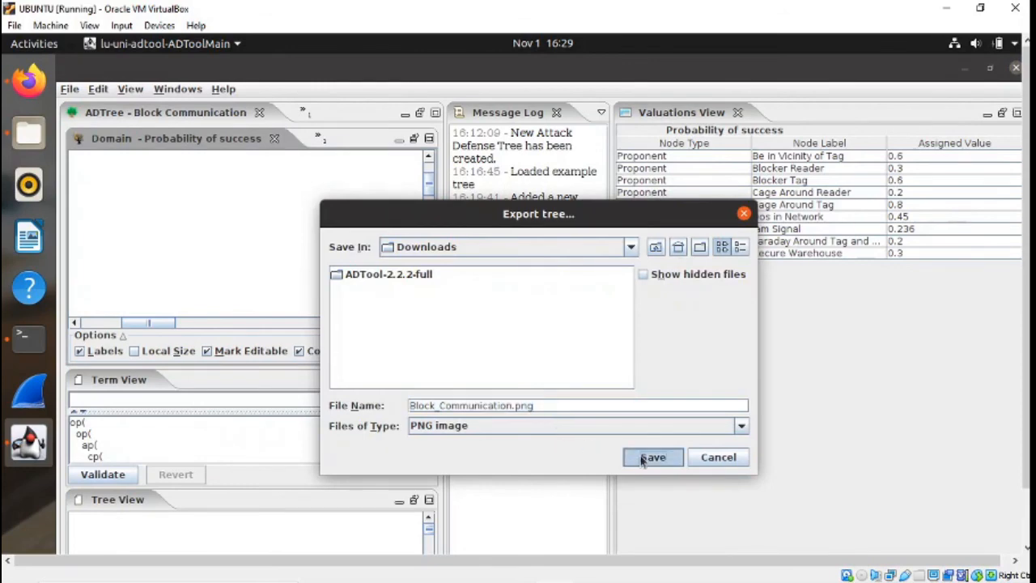
- Switch to Files, view the exported tree image BLOCK.png in the Pictures folder, and close it
{"action": "left_click", "coordinate": [27, 139]}
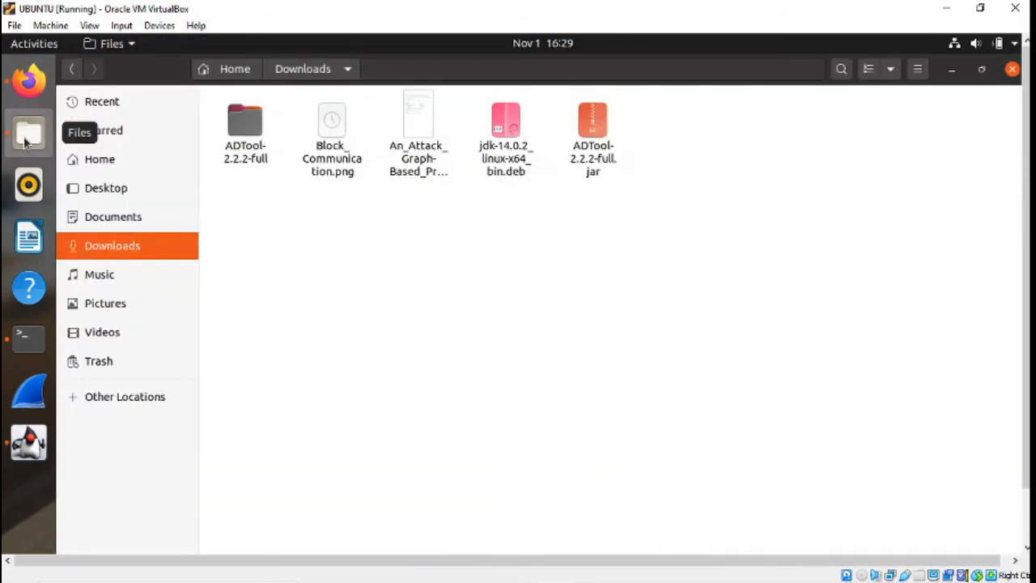
{"action": "left_click", "coordinate": [105, 304]}
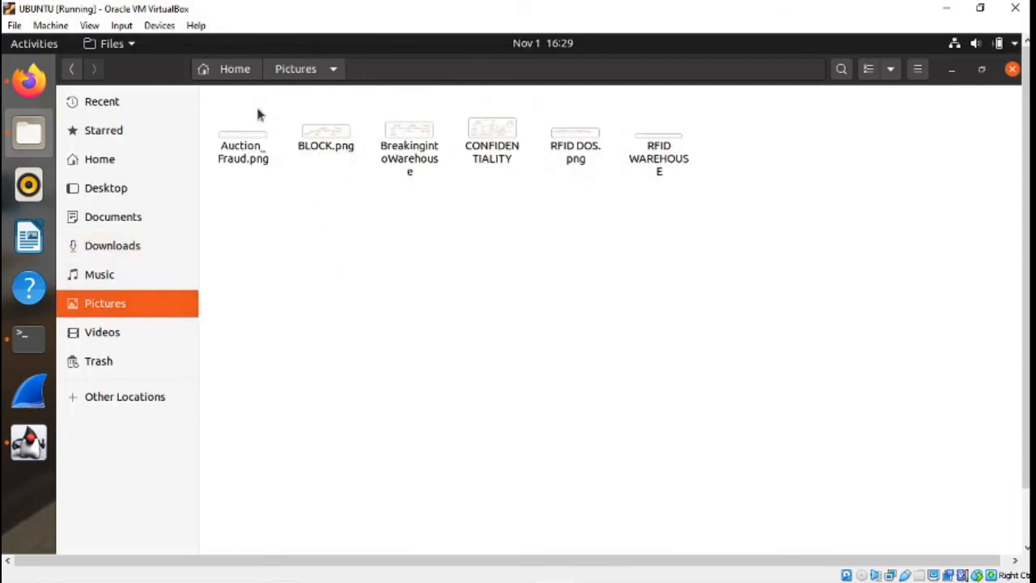
{"action": "double_click", "coordinate": [331, 135]}
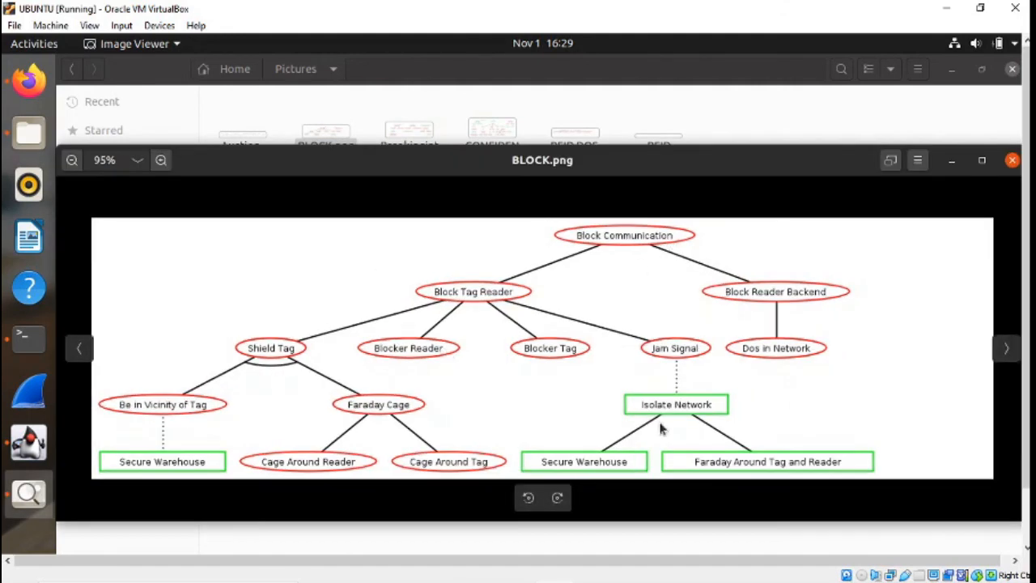
{"action": "left_click", "coordinate": [1012, 160]}
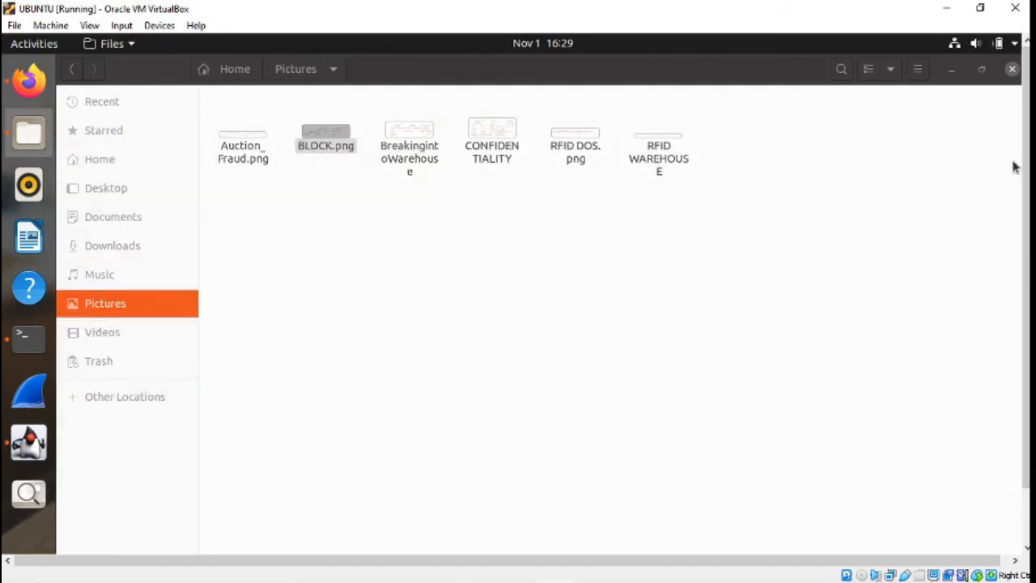